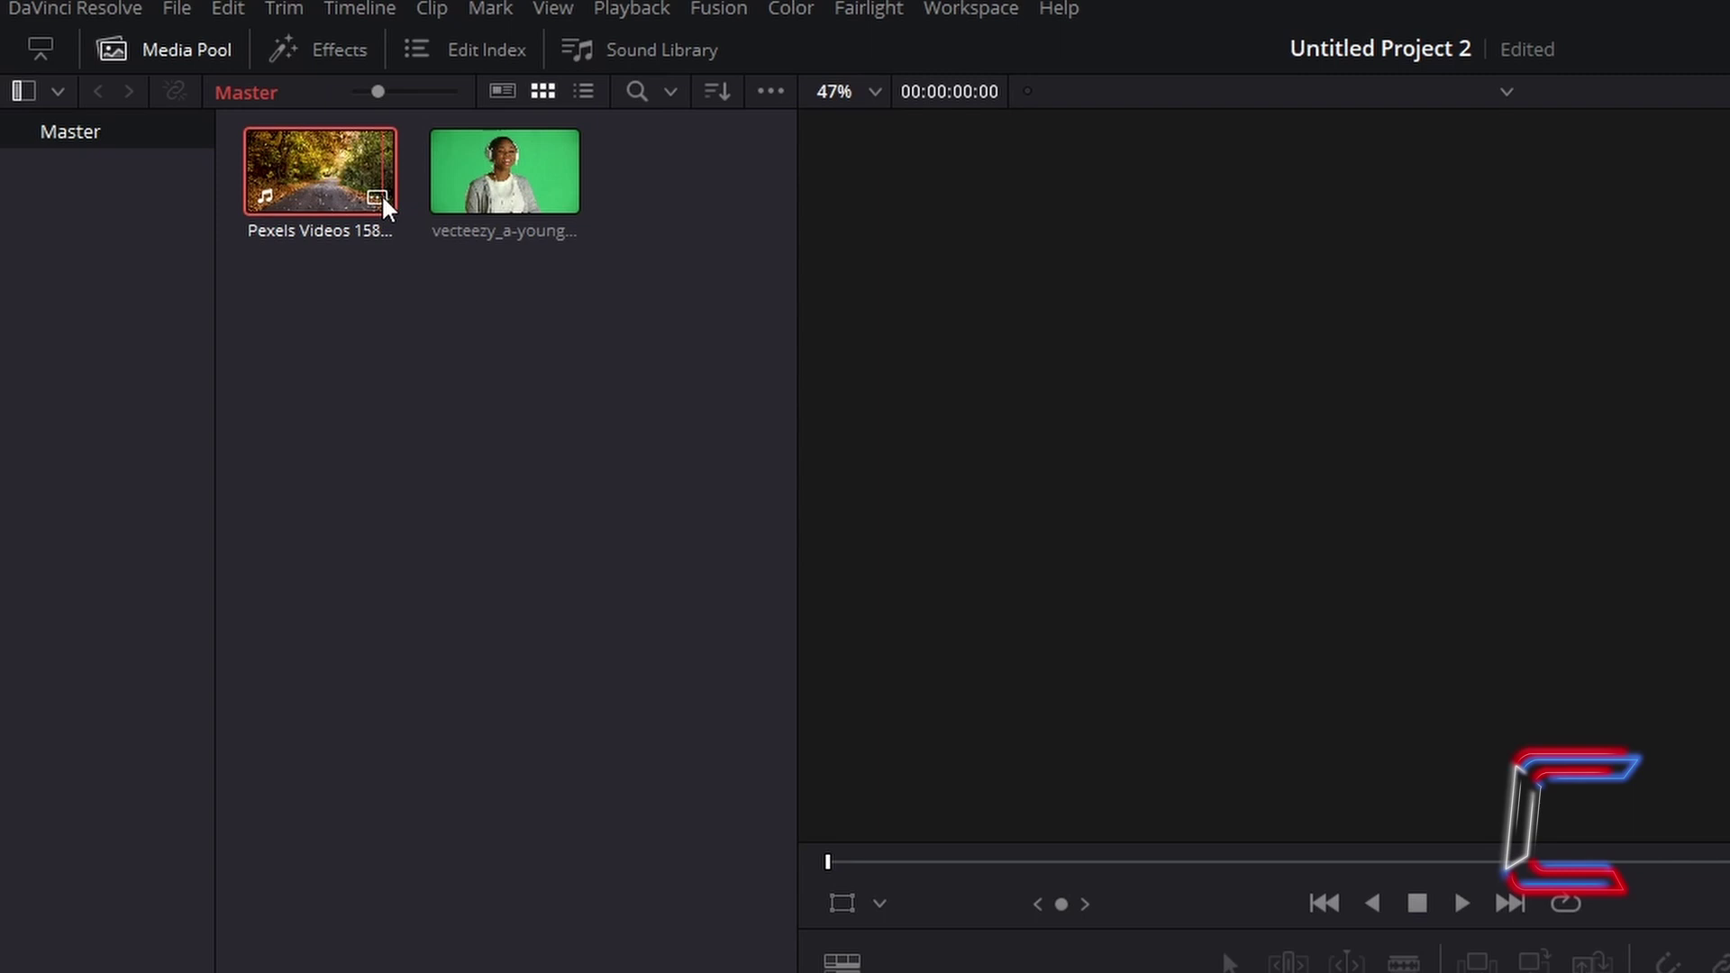
Show the green-screen clip's info card: 3840x2160, 23.976 fps, 00:00:14:04 long, versus the forest clip
mouse_move(380, 192)
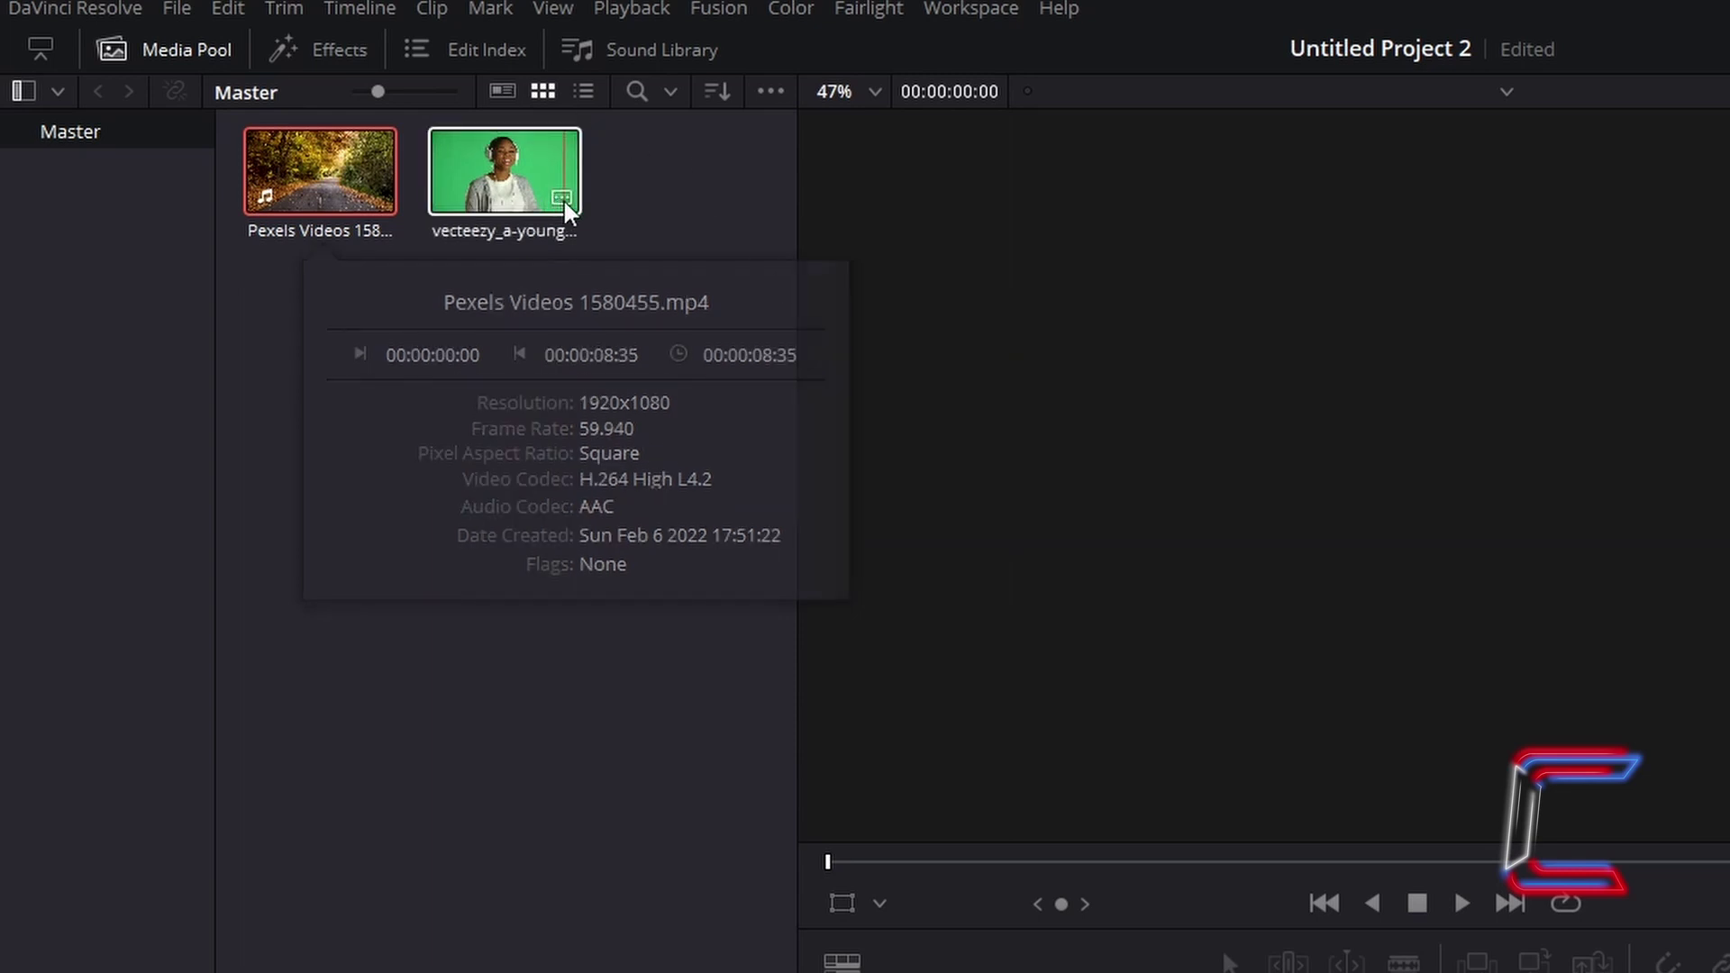
mouse_move(564, 198)
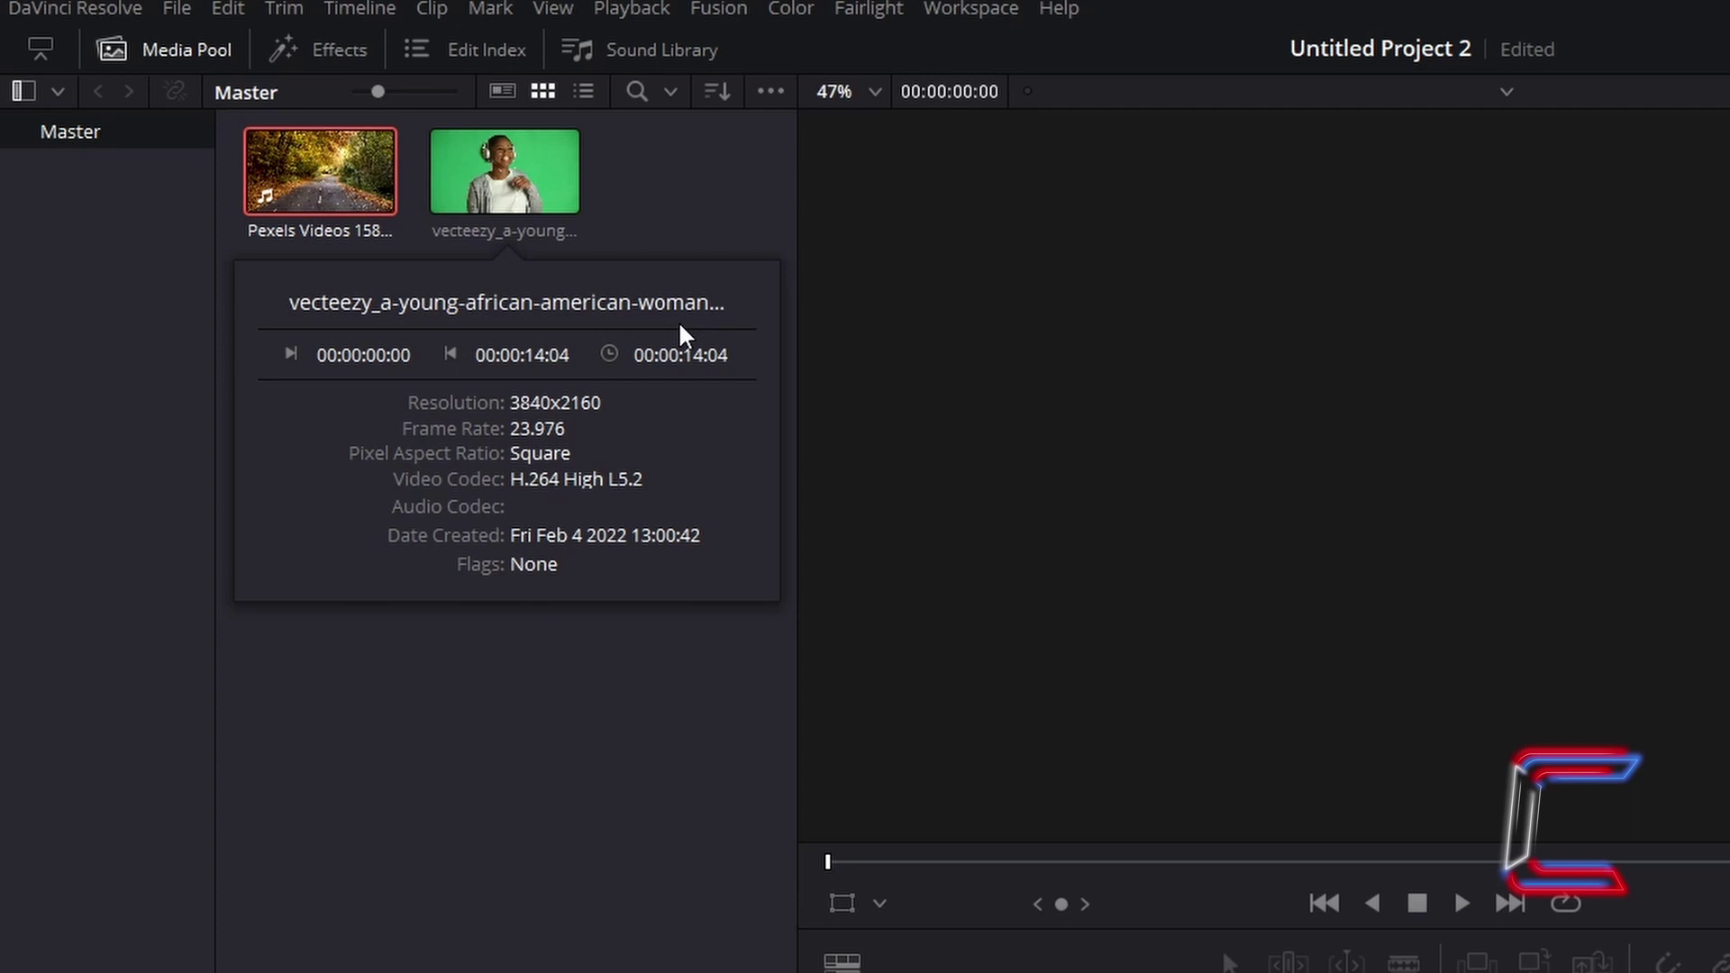
Set the forest road clip's video frame rate to 24 in Clip Attributes
right_click(349, 201)
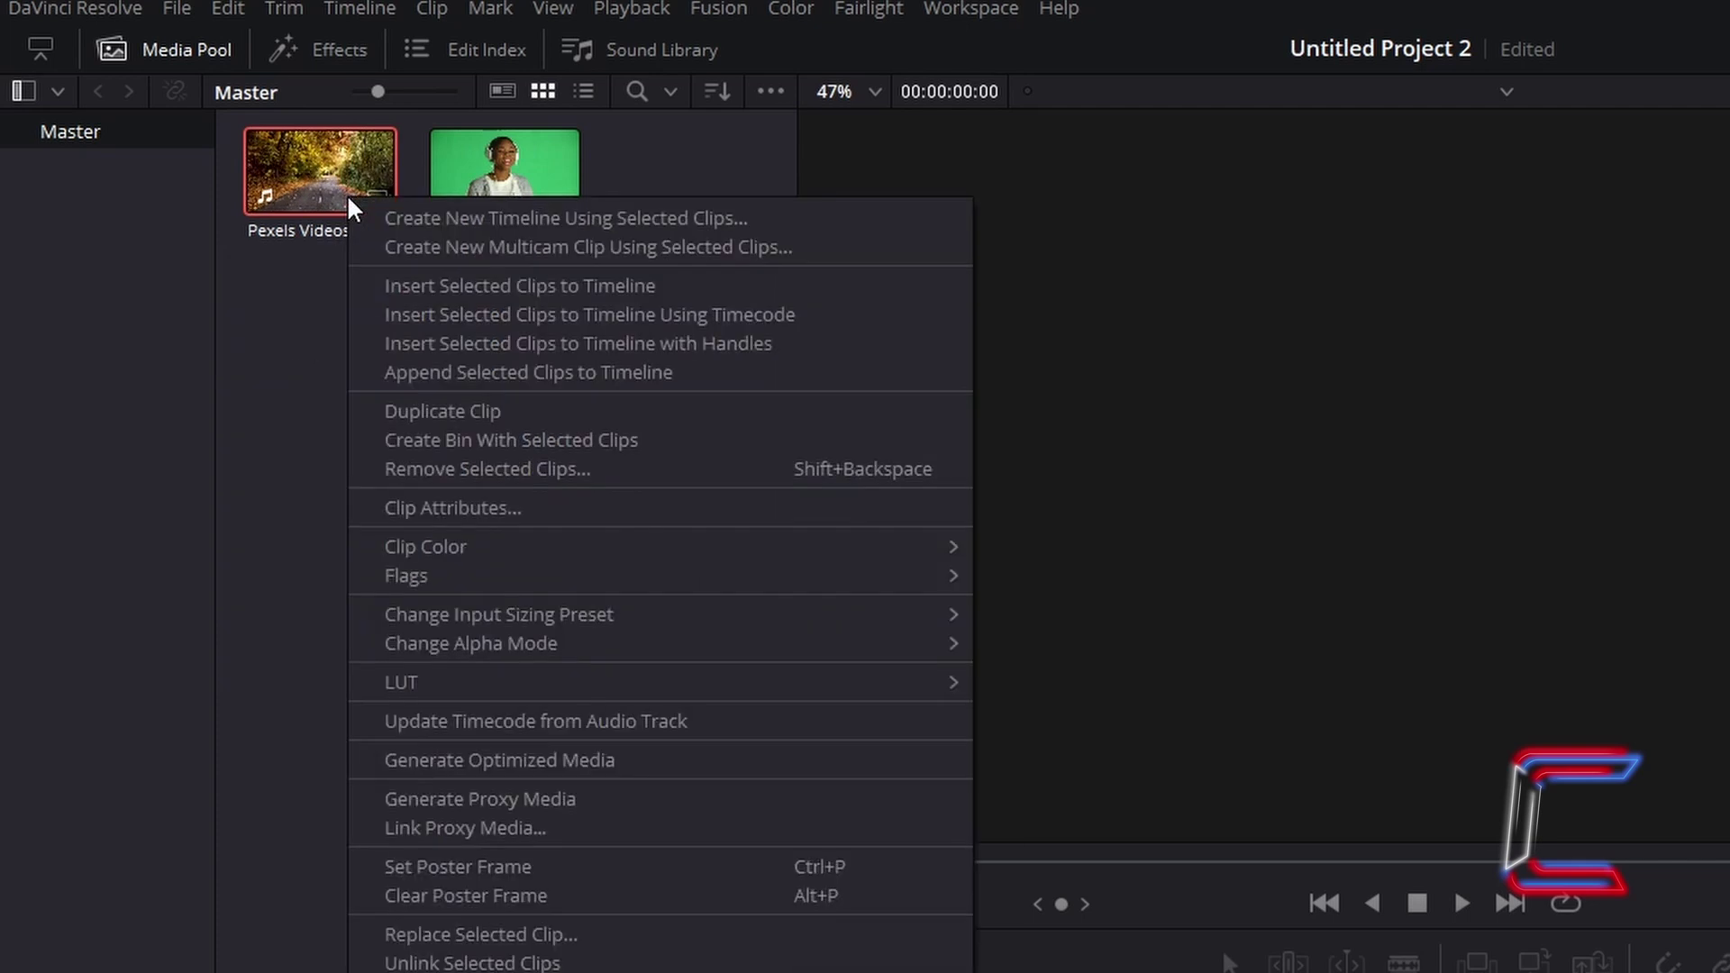
click(633, 510)
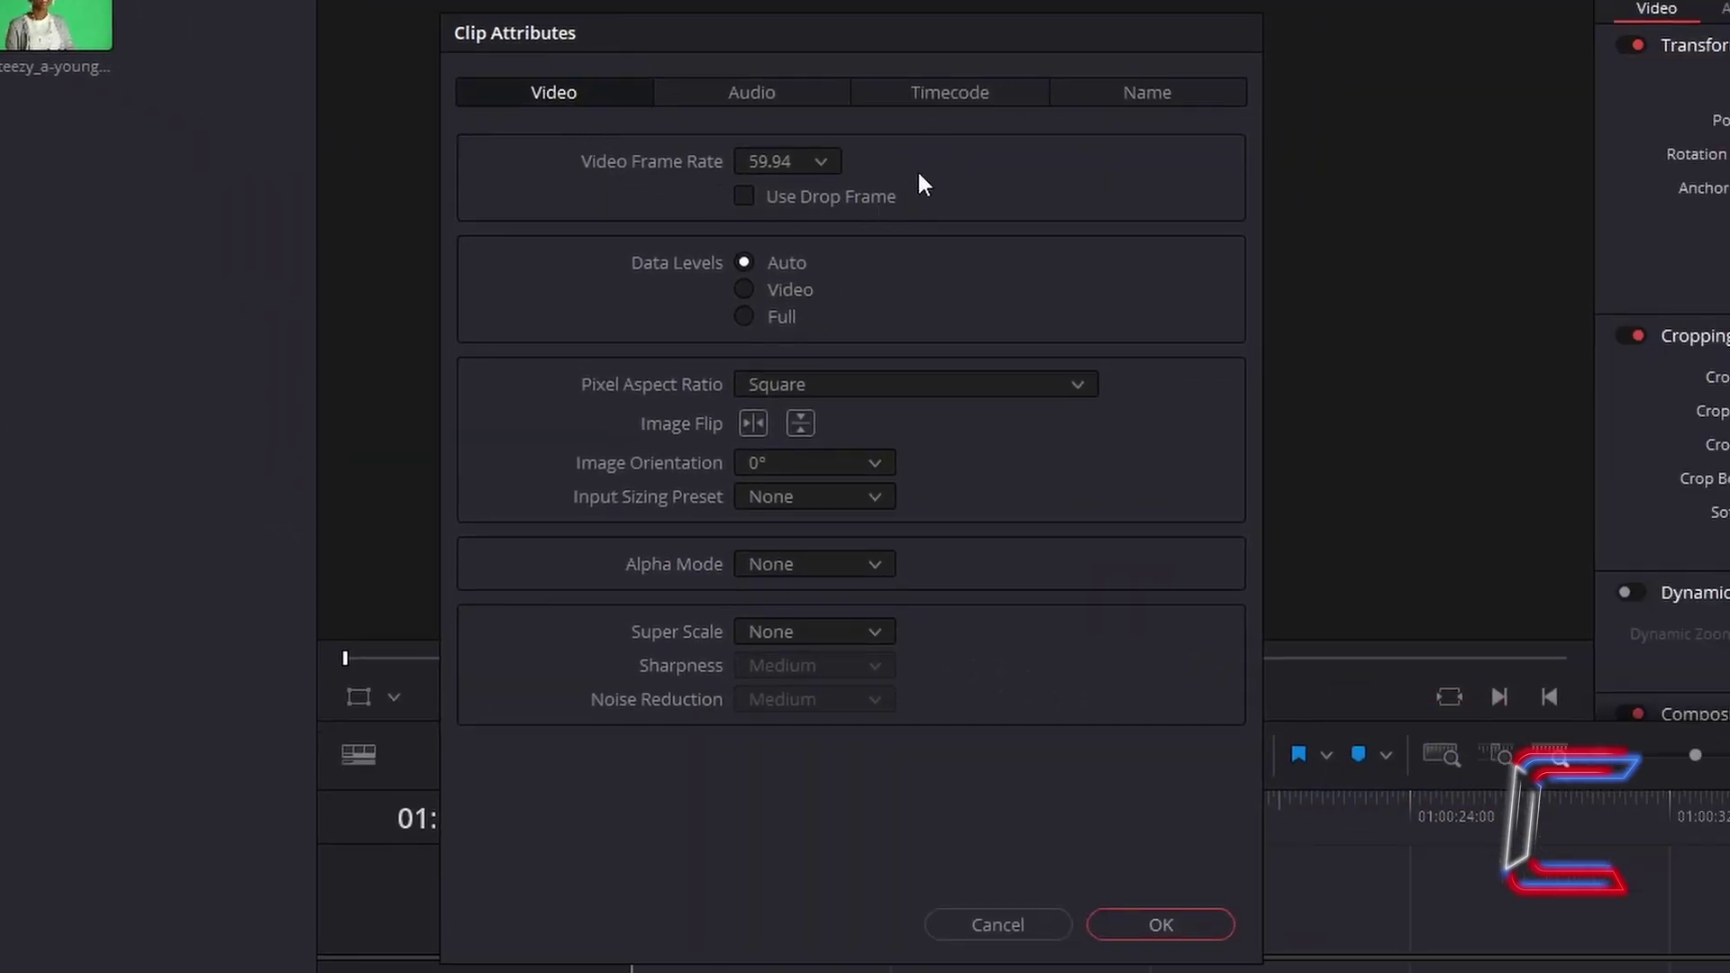
click(834, 170)
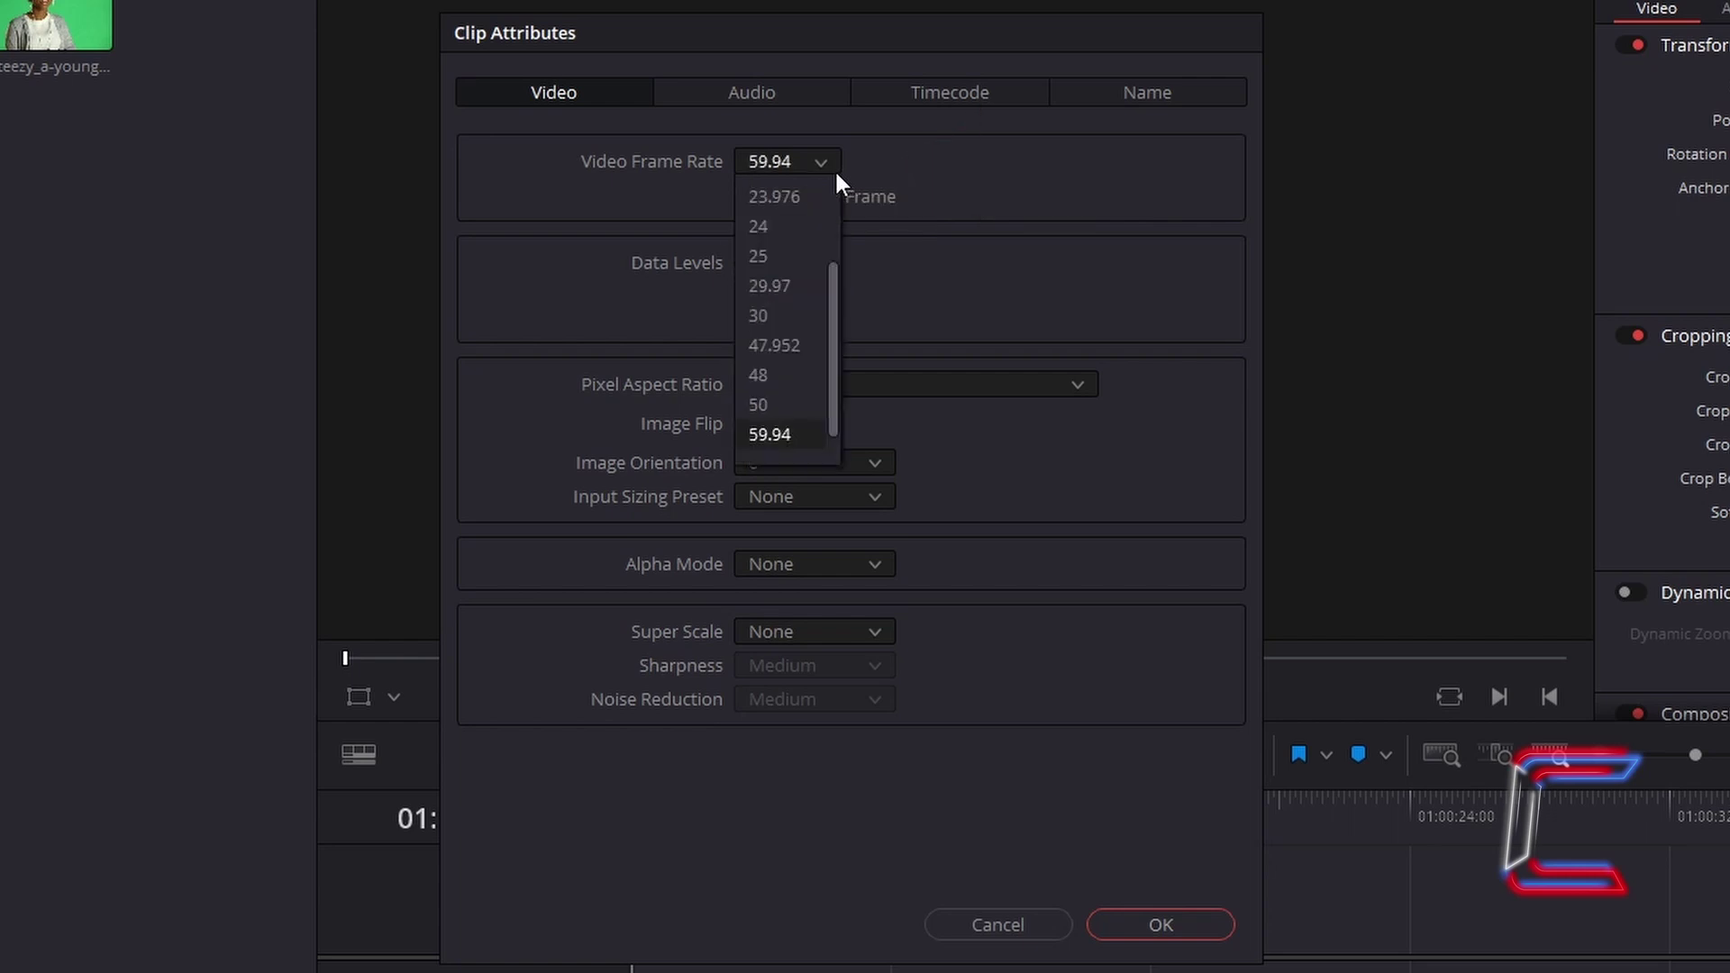
click(808, 229)
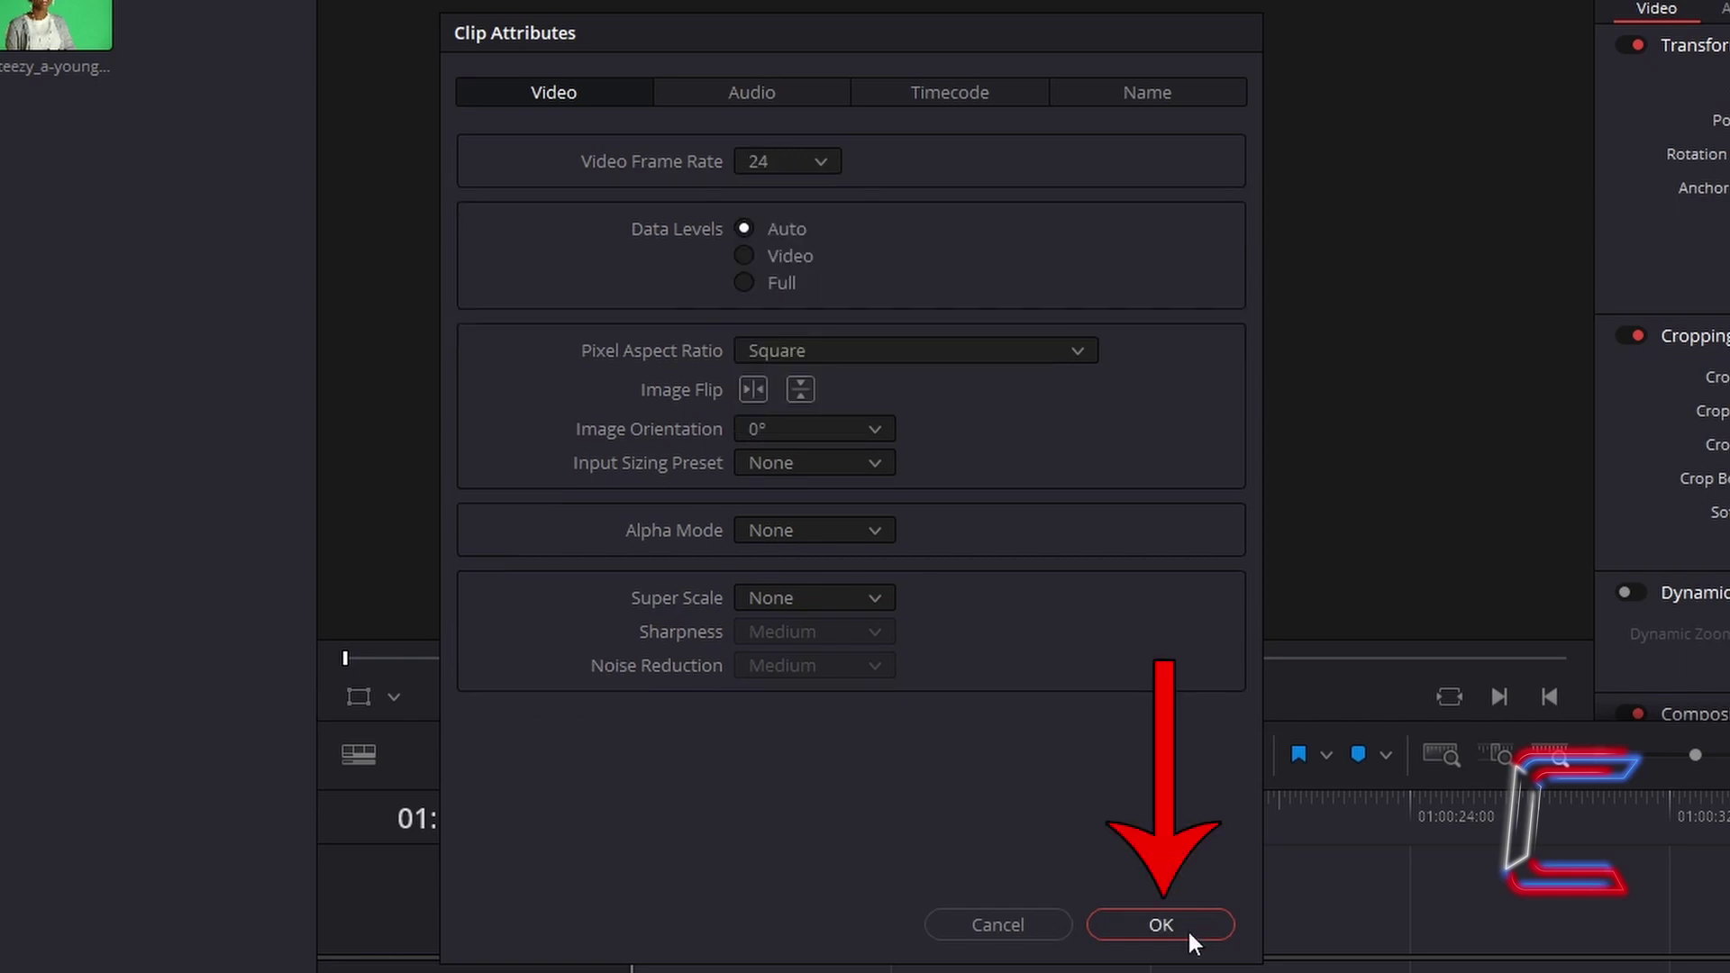
click(1161, 926)
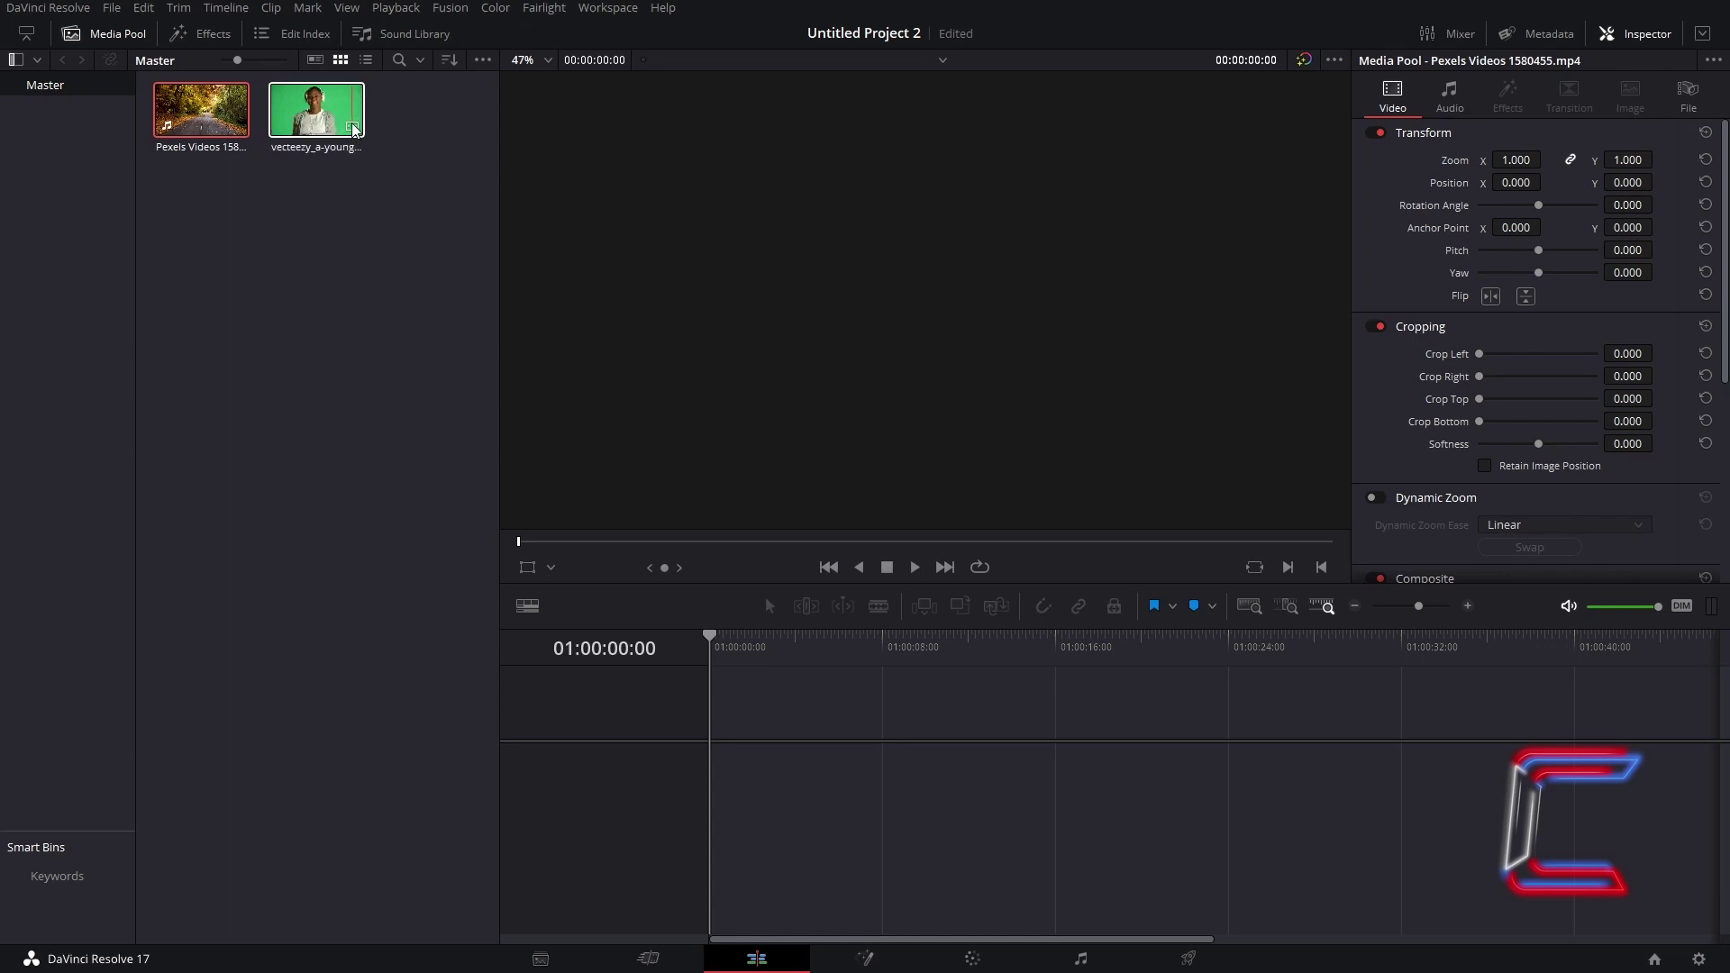
Set the green-screen clip's video frame rate to 24 in Clip Attributes
right_click(342, 114)
click(446, 302)
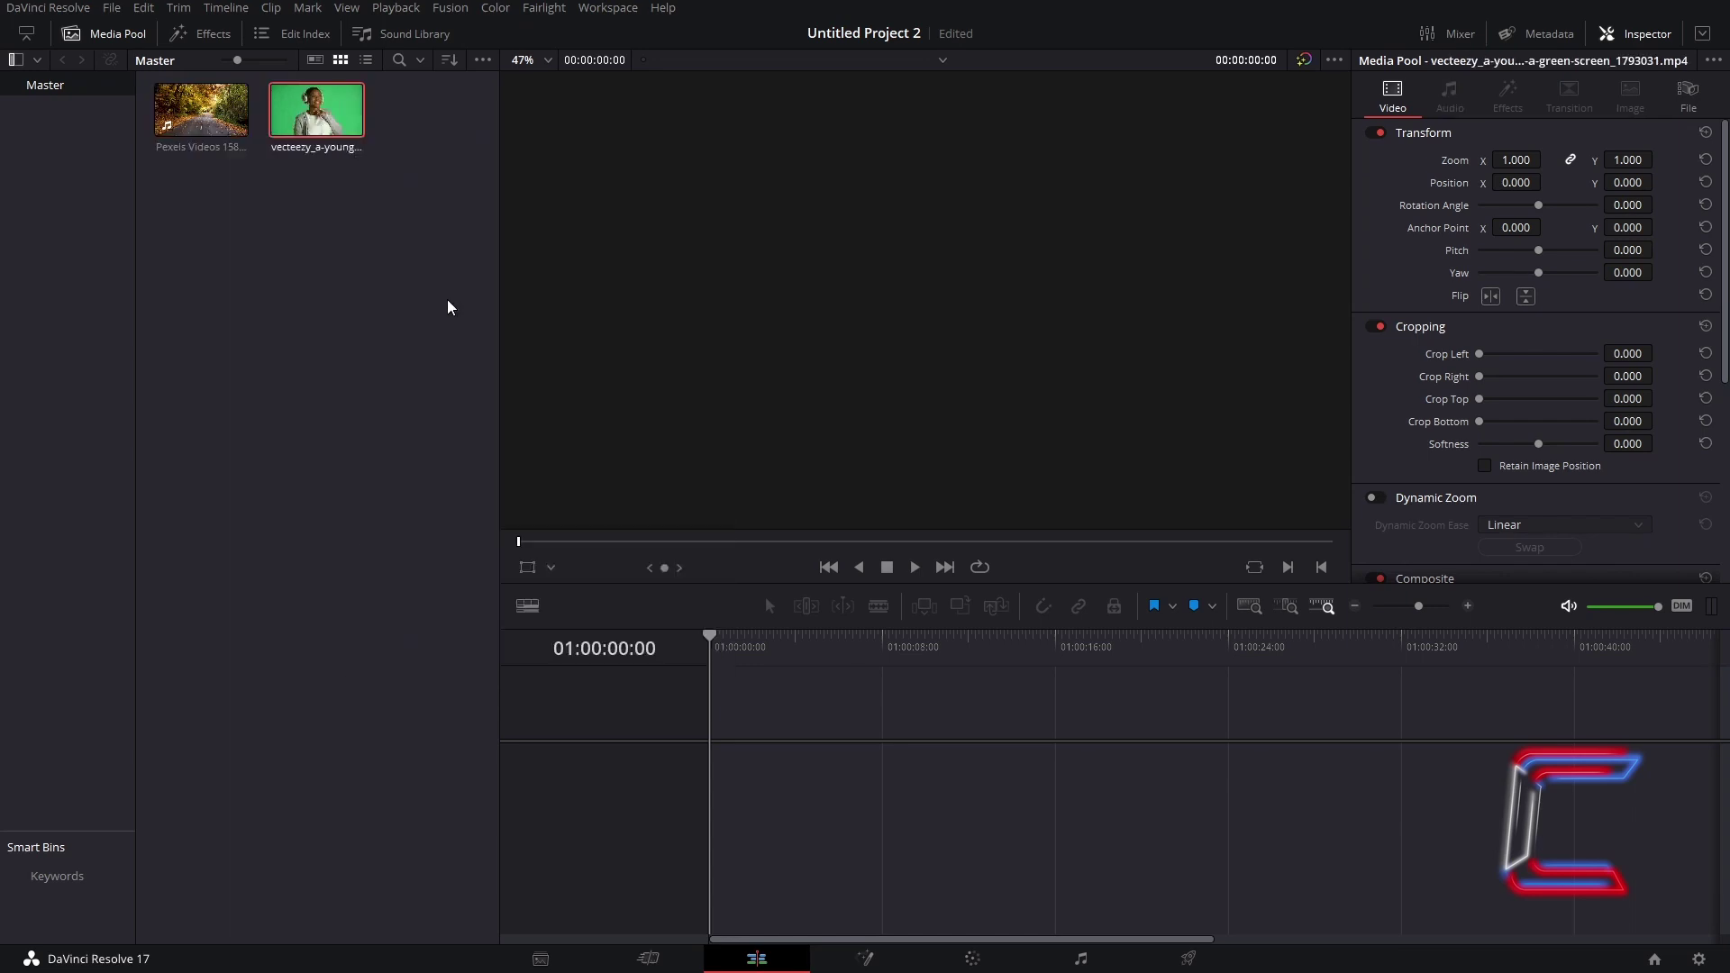
click(836, 211)
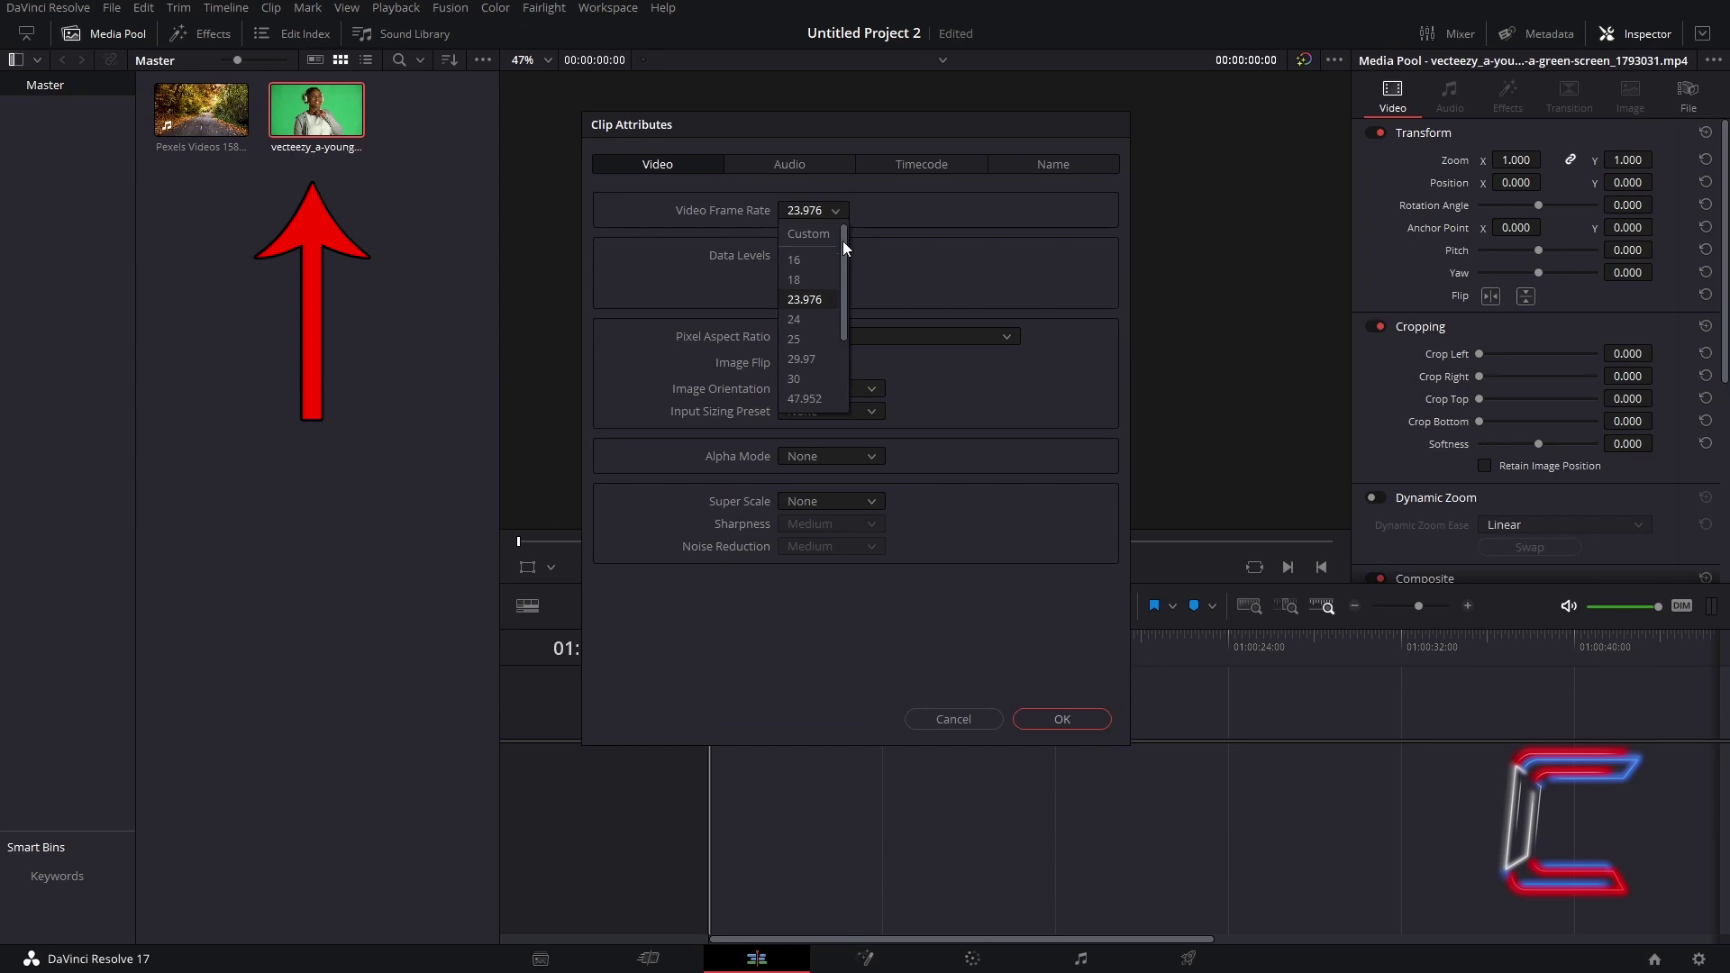
click(804, 321)
click(1101, 719)
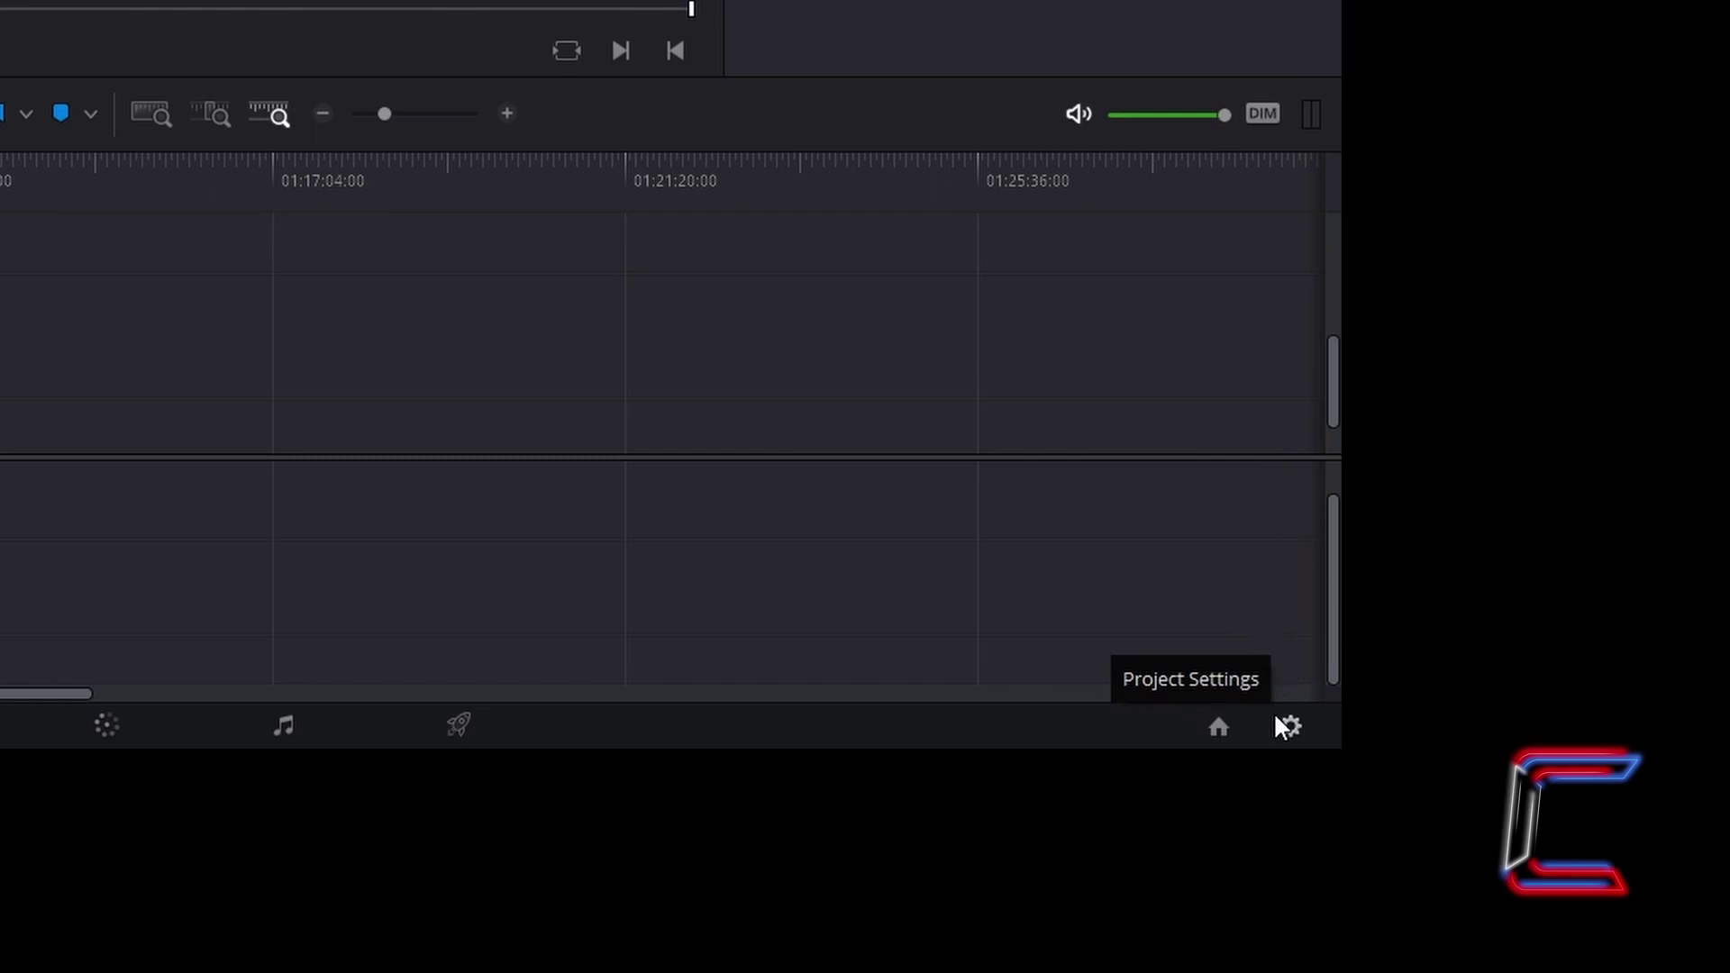
Create Timeline 3 with its own 1920x1080 HD format at 24 fps instead of project settings
click(1276, 718)
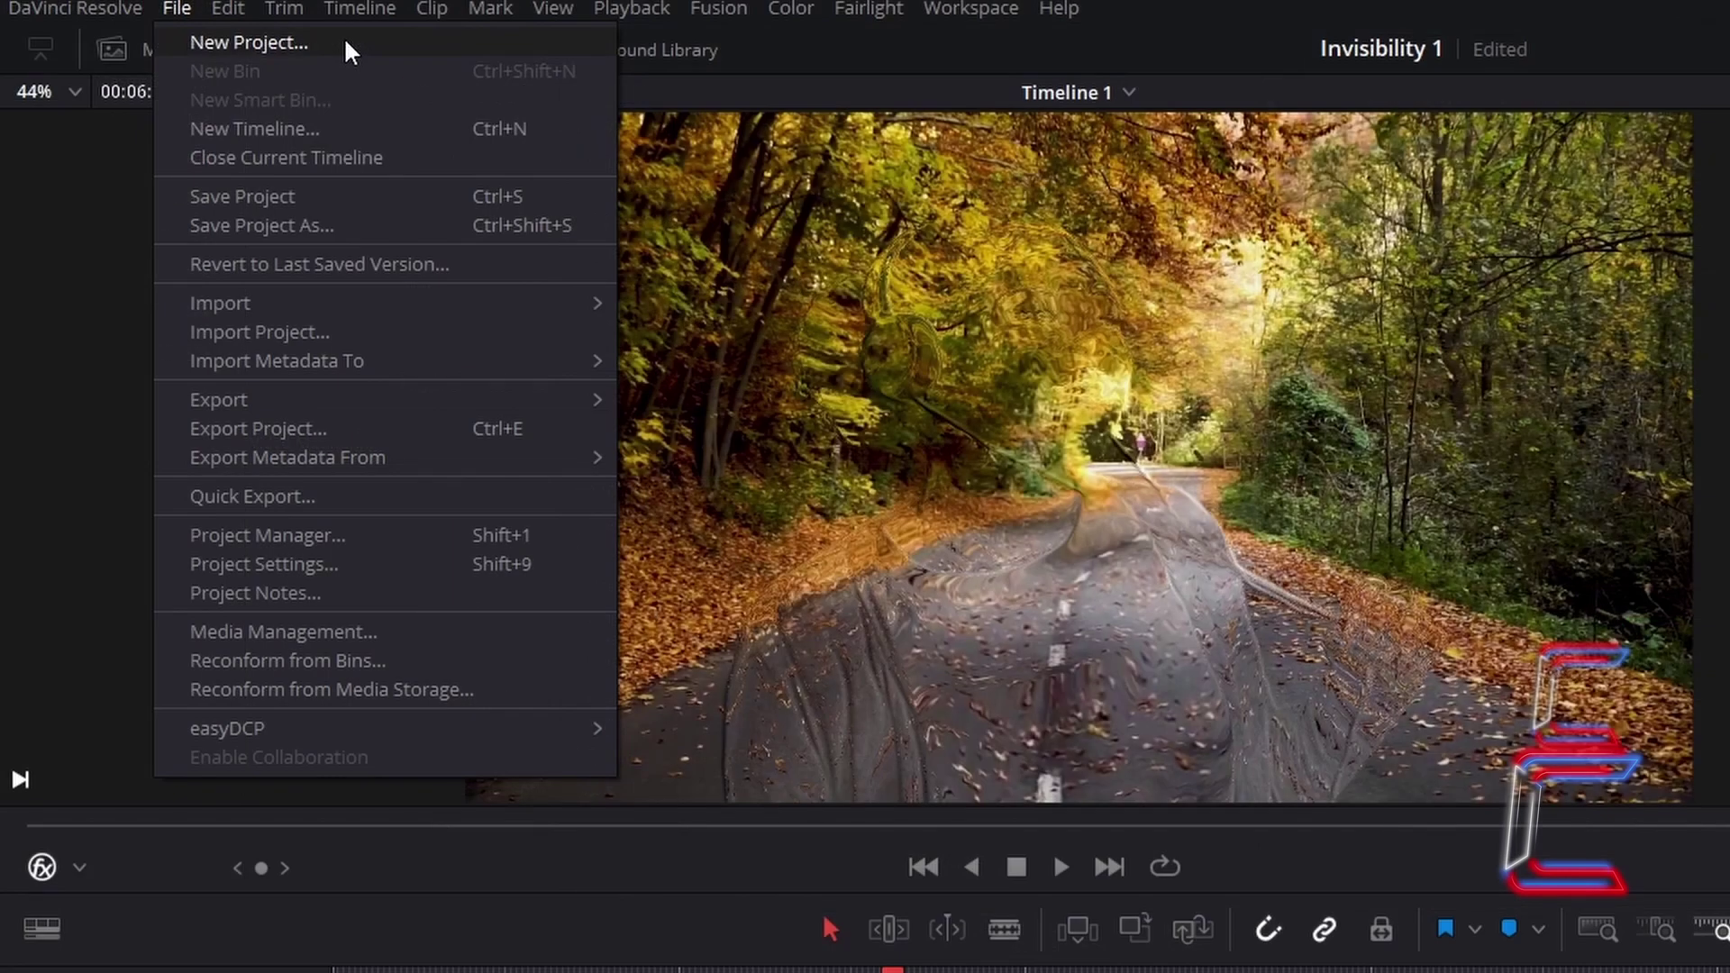
click(349, 130)
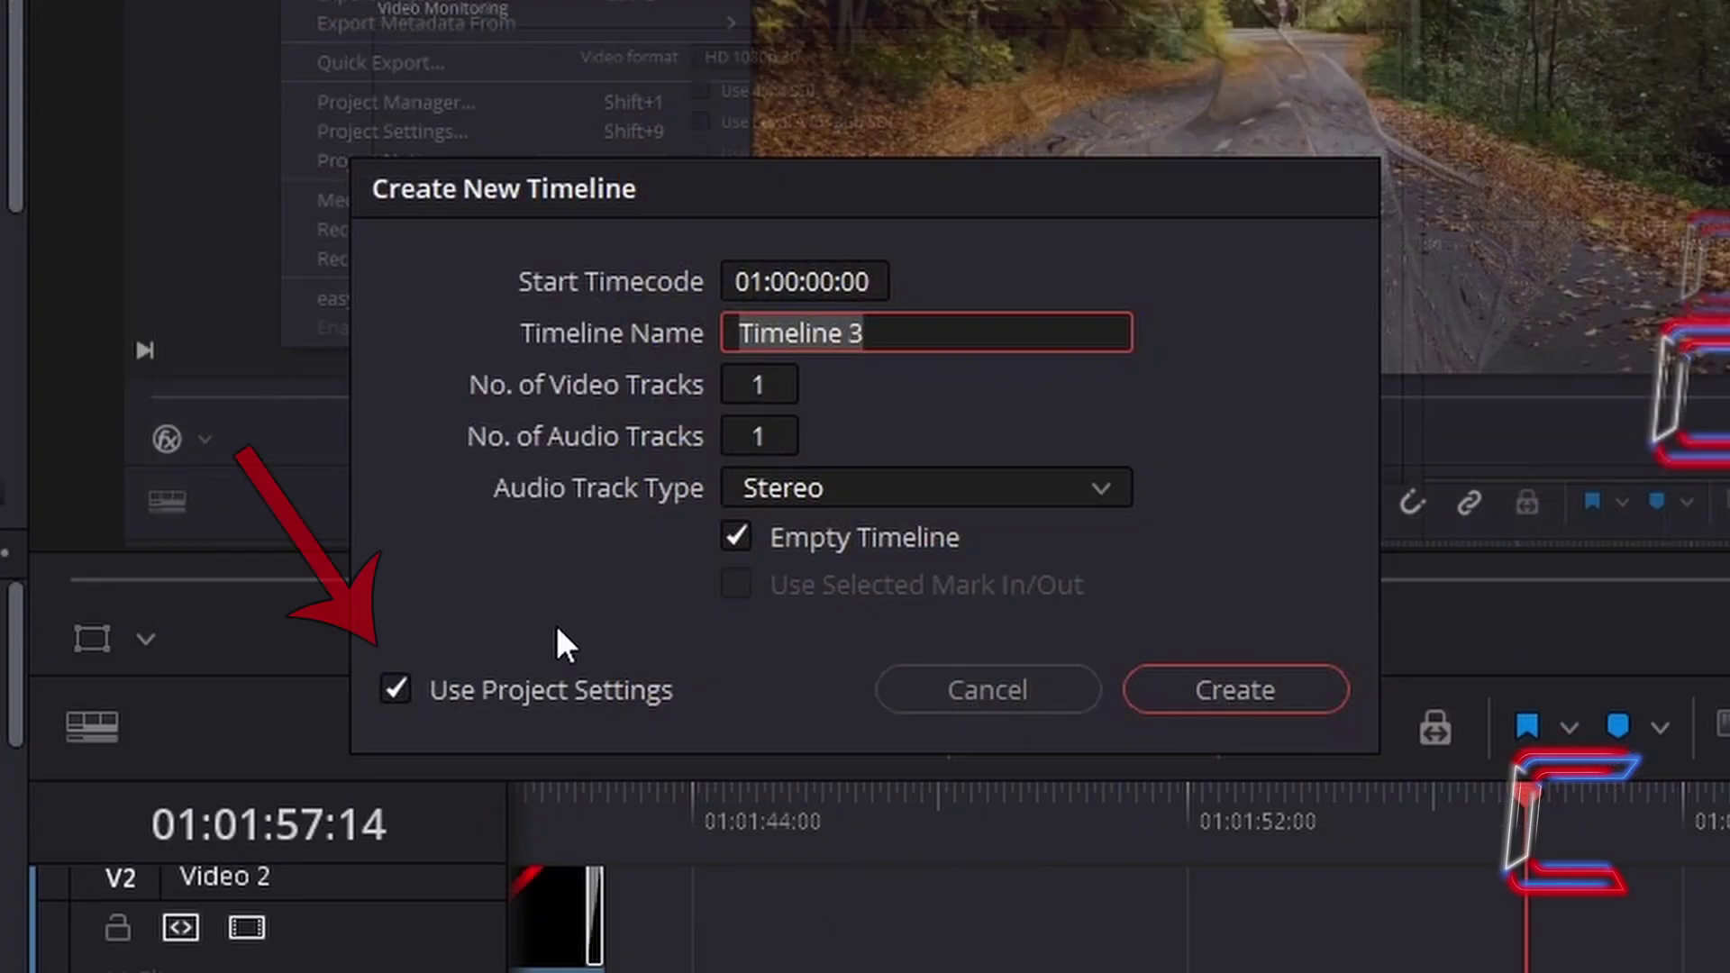
click(396, 690)
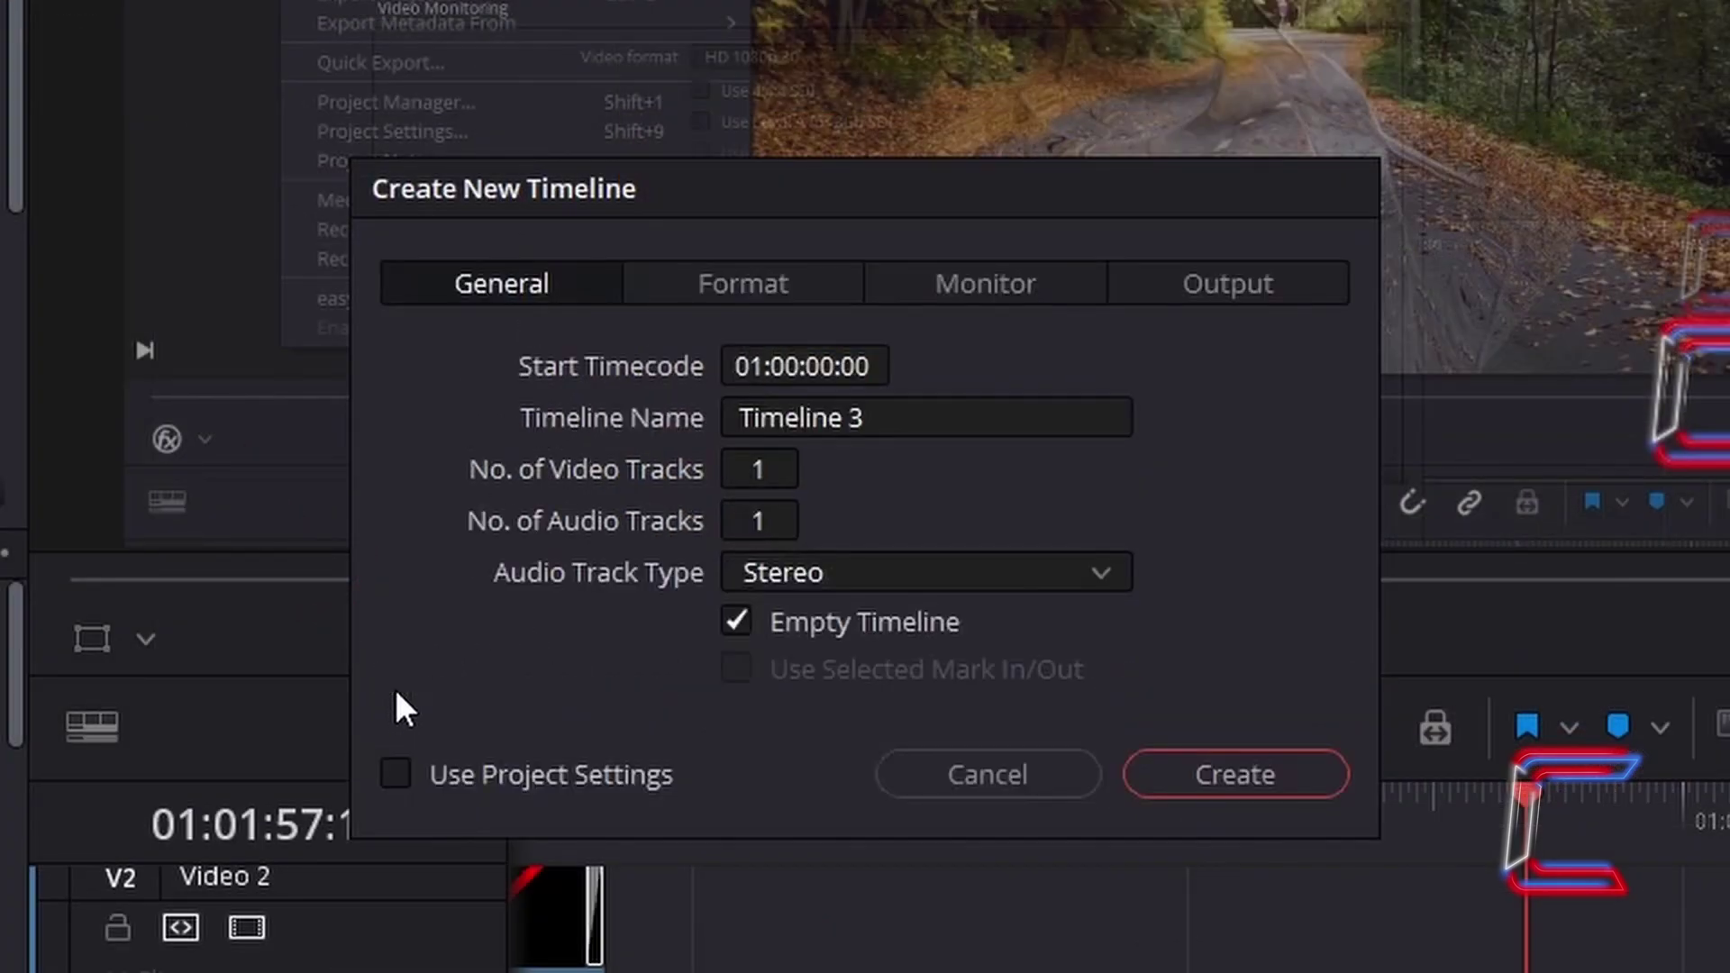
click(797, 285)
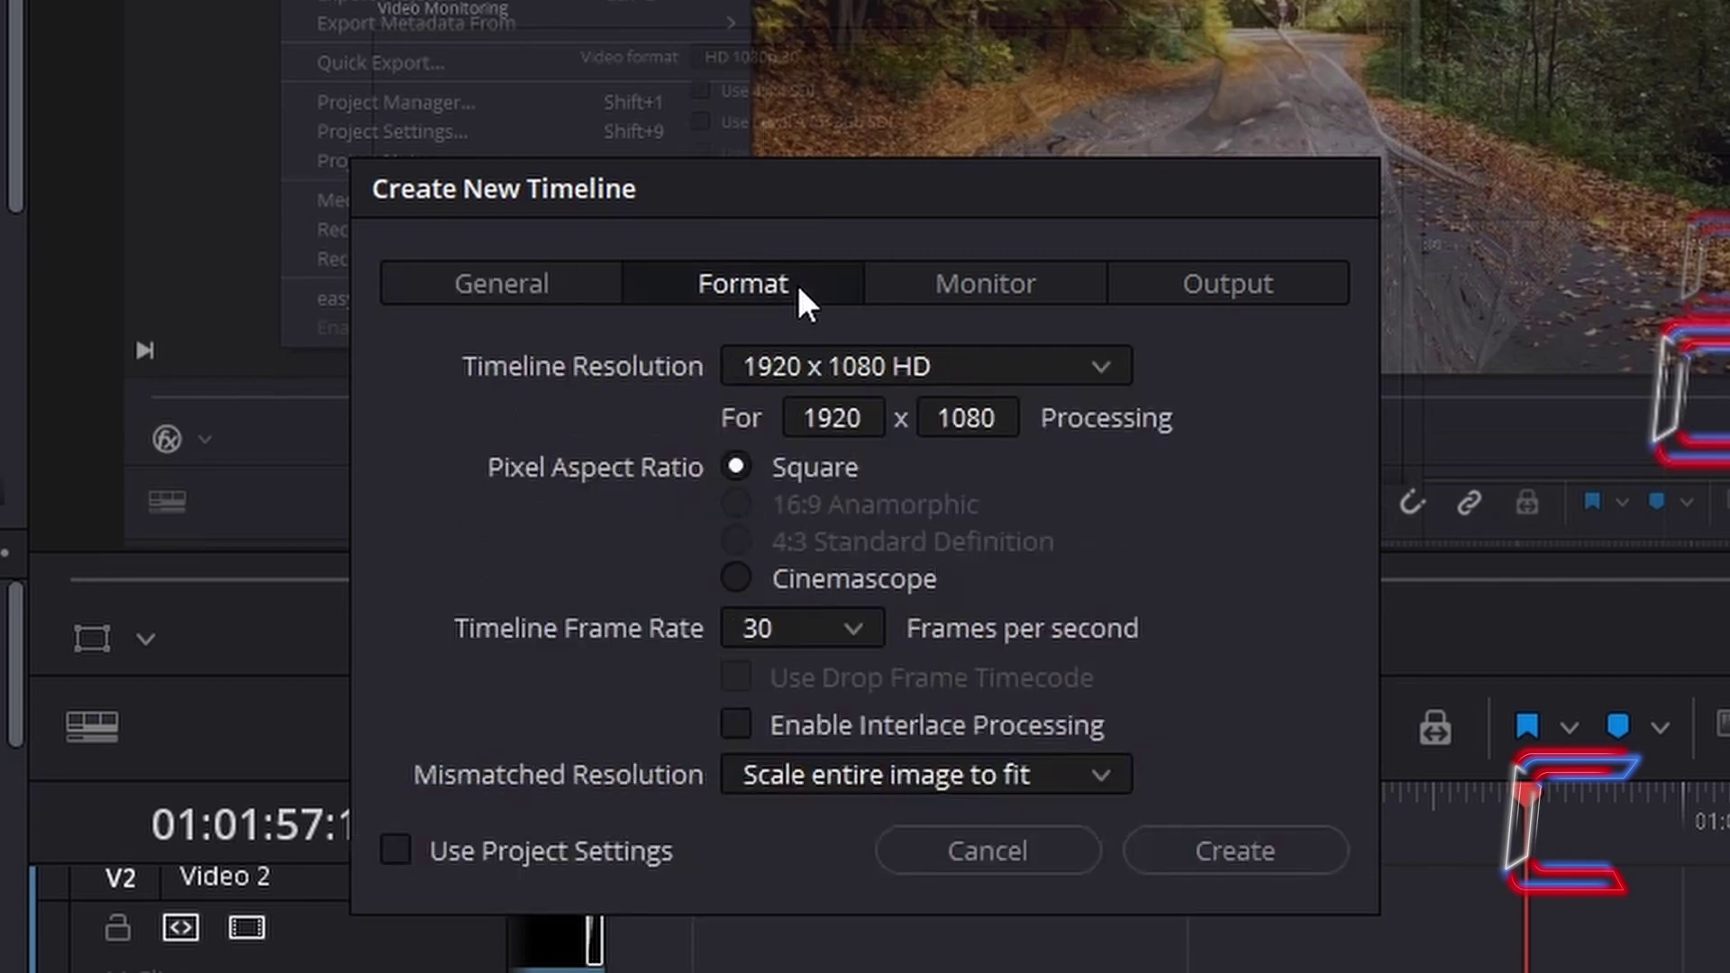
click(856, 631)
click(809, 817)
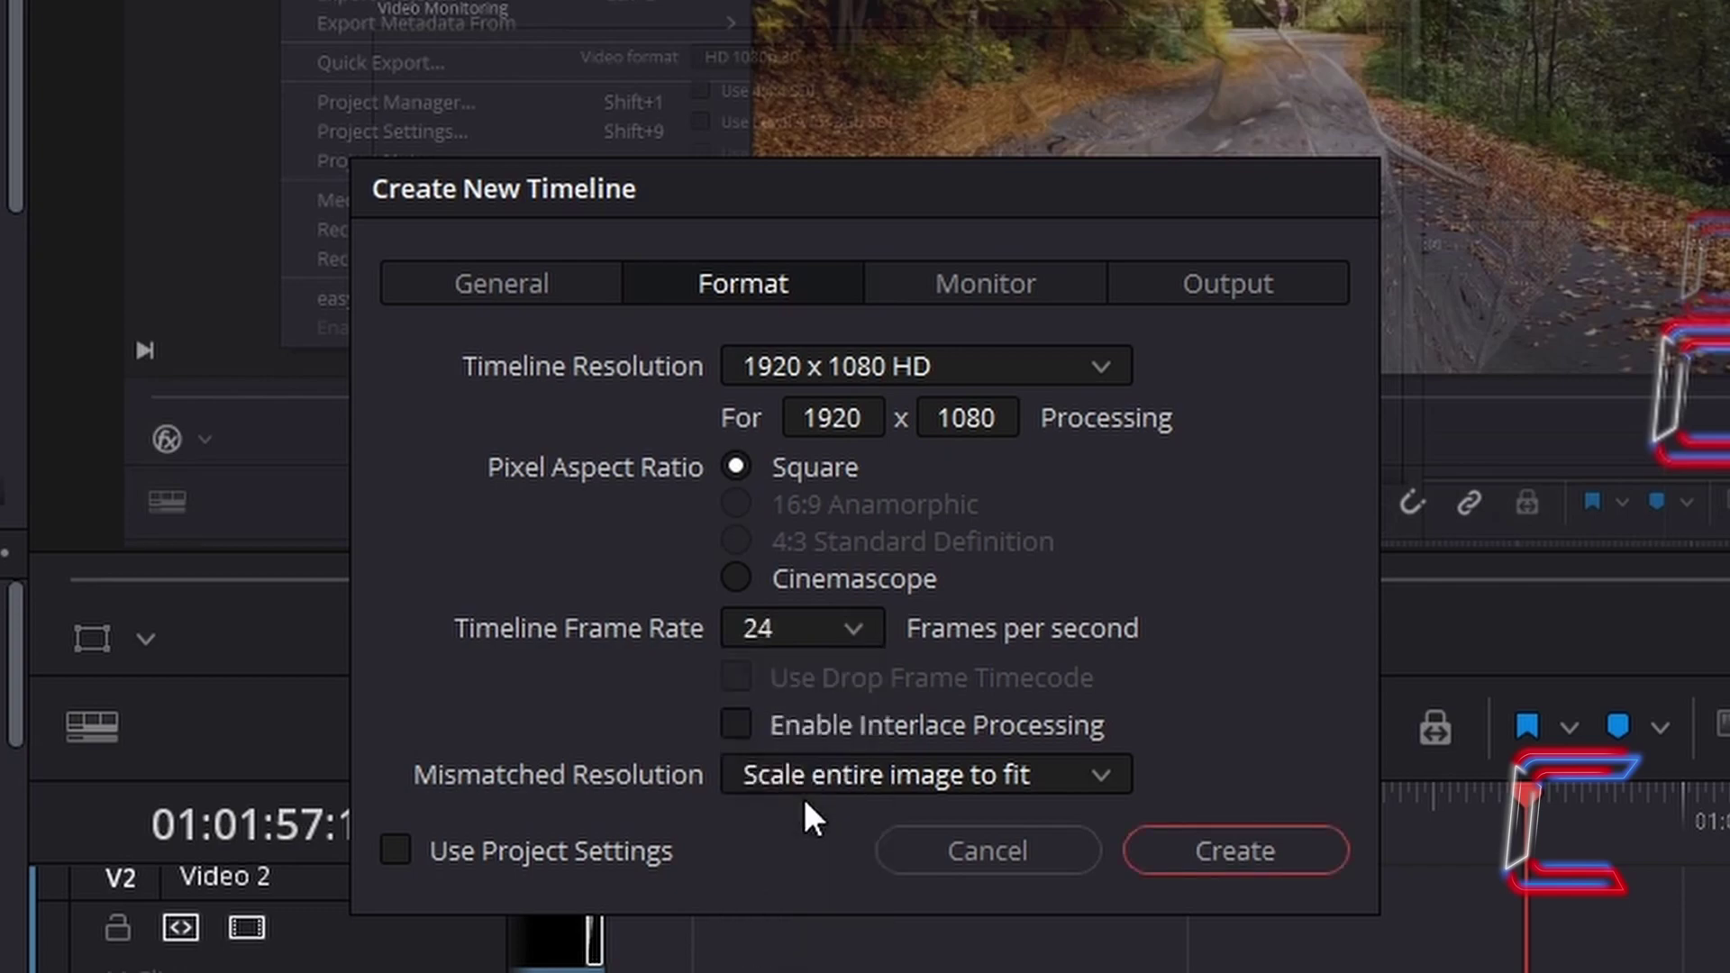
click(1312, 840)
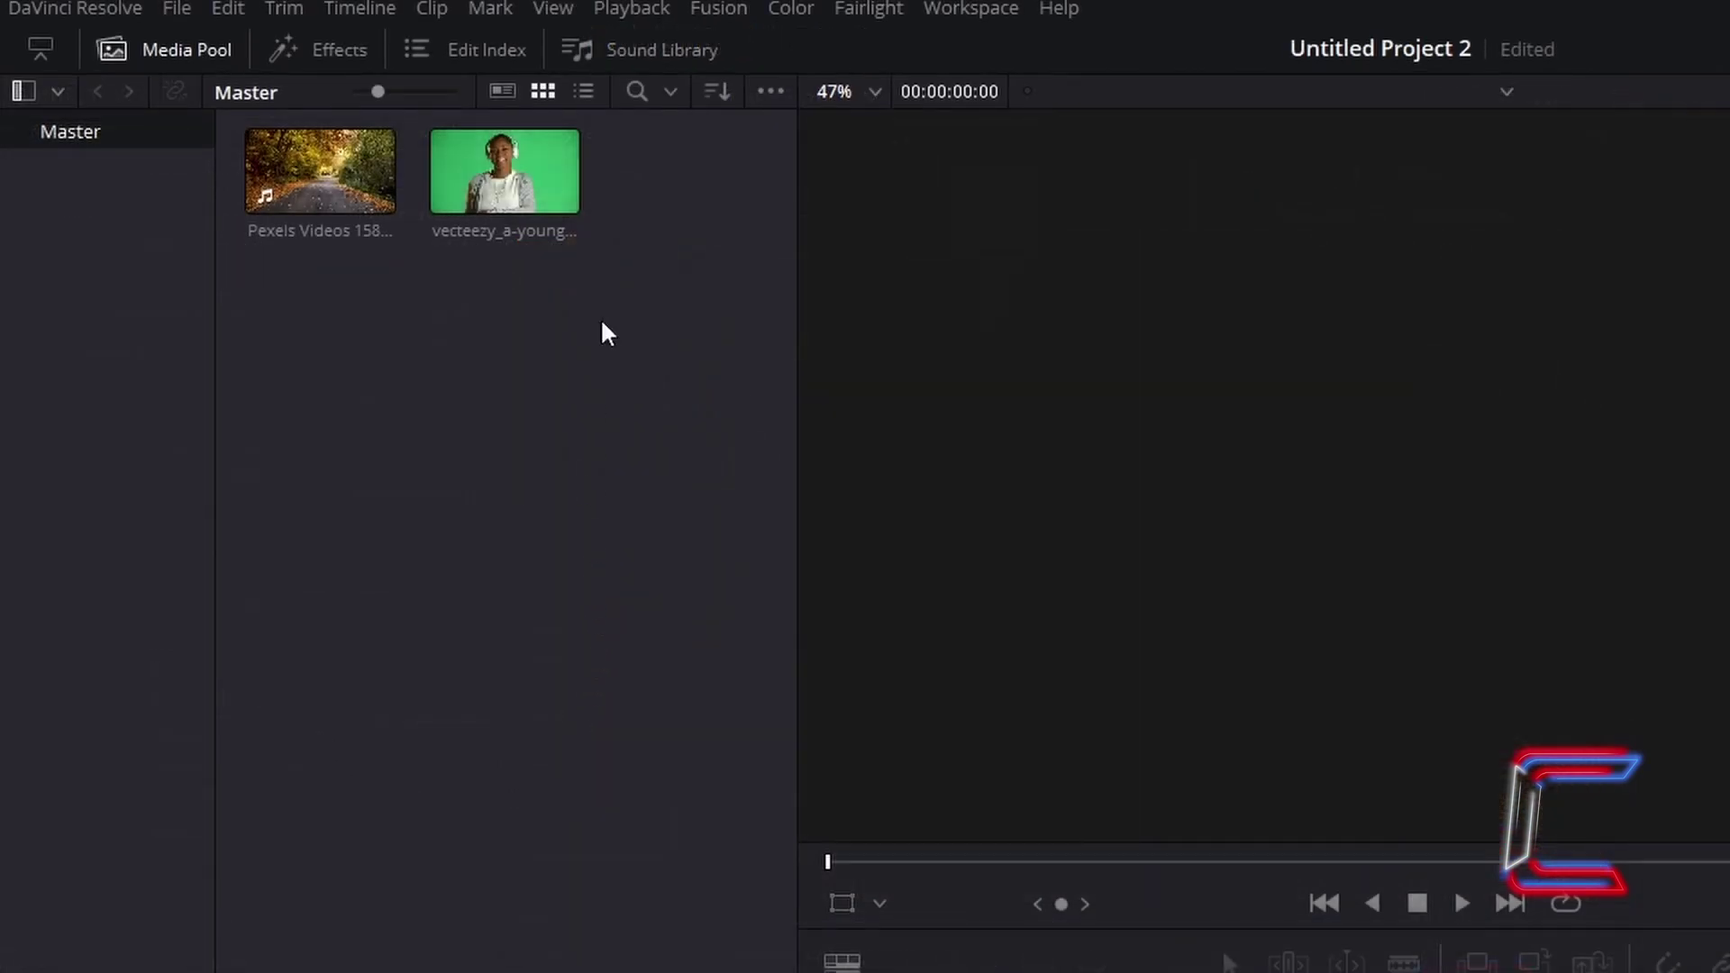
Drop the green-screen vecteezy clip onto the empty timeline, creating Timeline 1
click(566, 194)
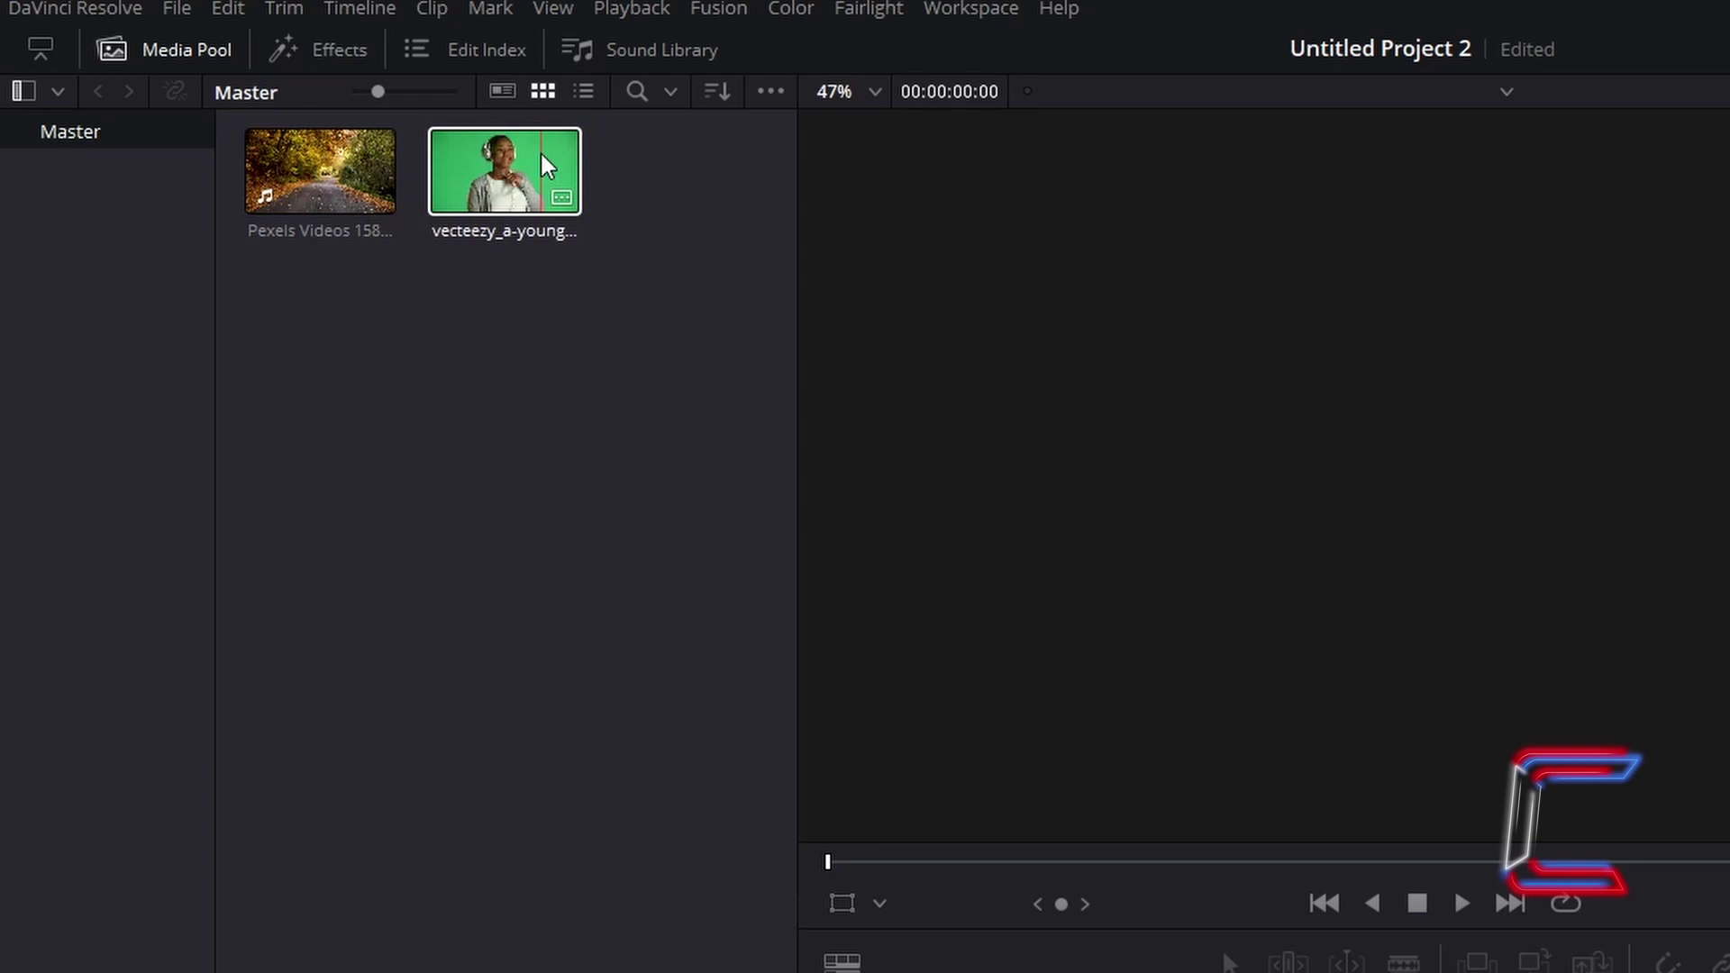
click(550, 182)
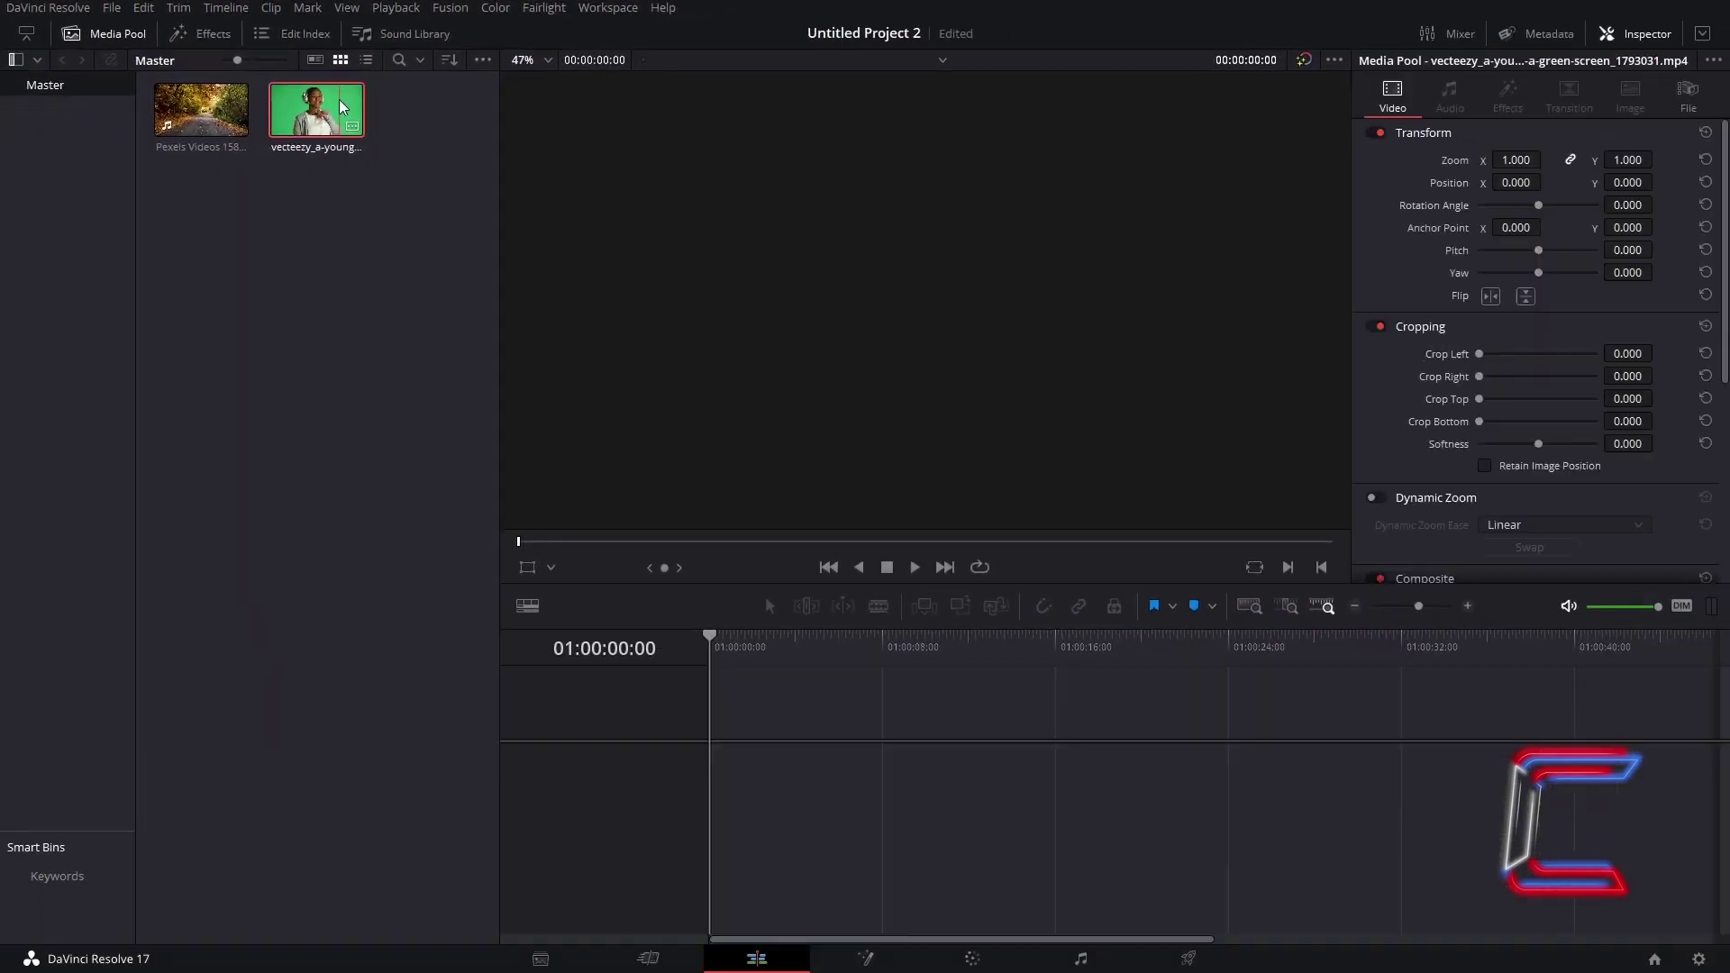
drag(350, 123, 721, 737)
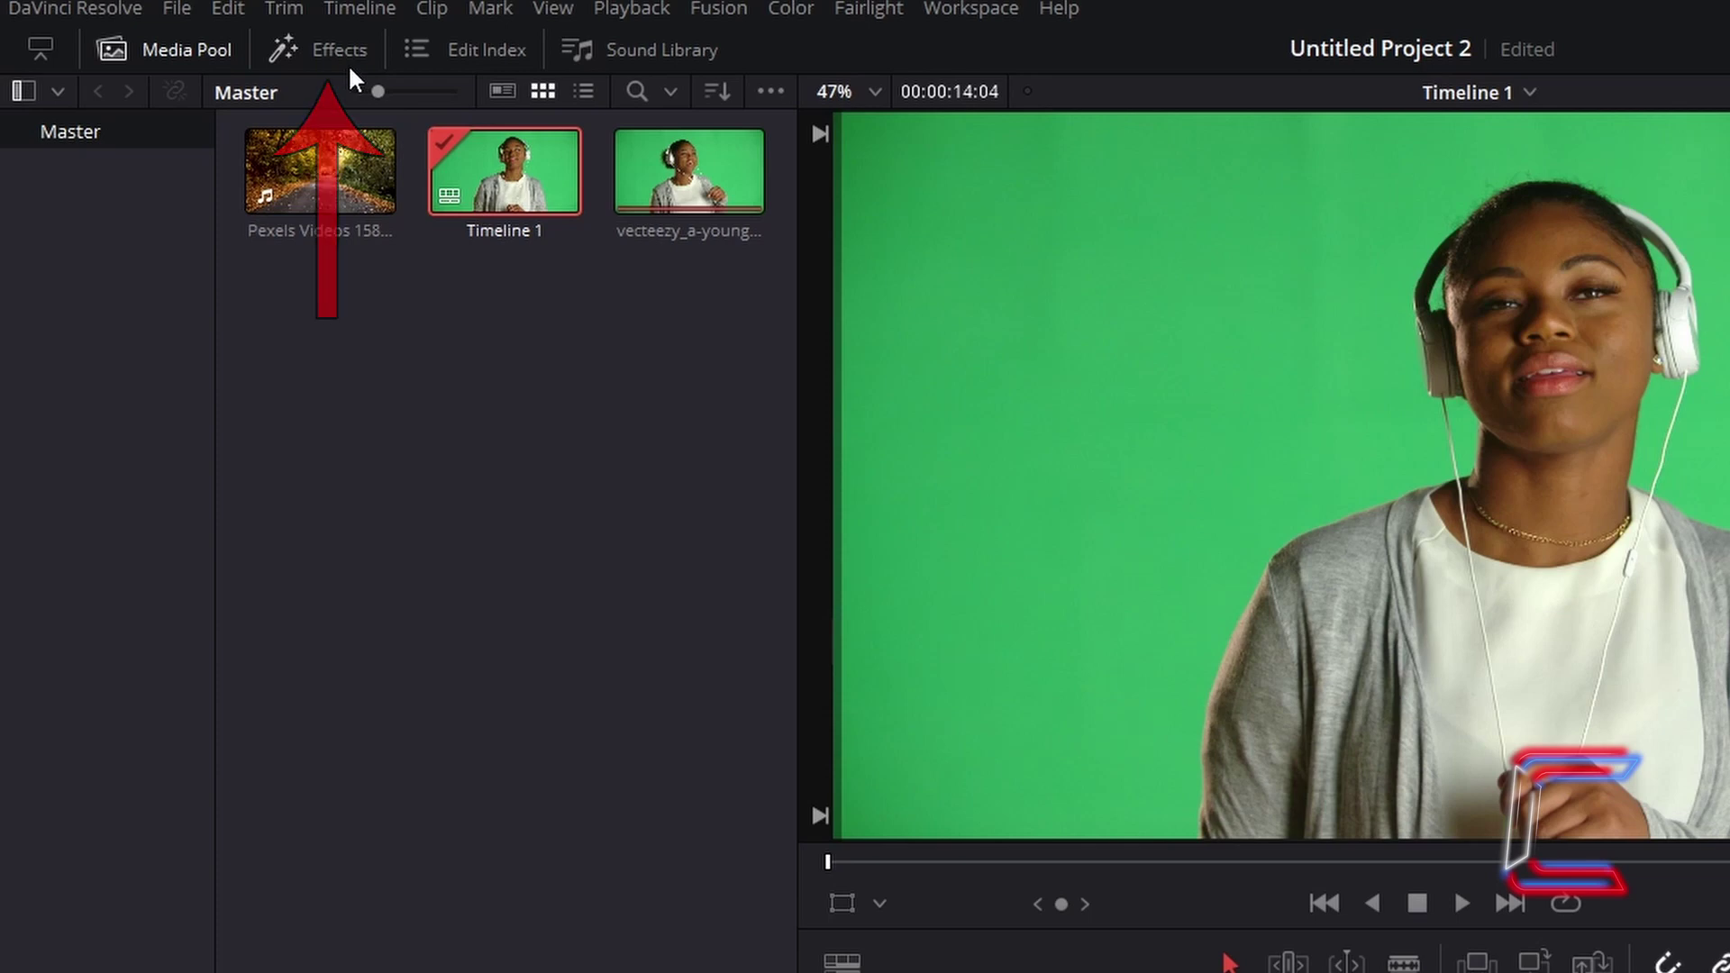
Apply the Open FX 3D Keyer to the green-screen clip and set the viewer to Open FX Overlay
click(339, 51)
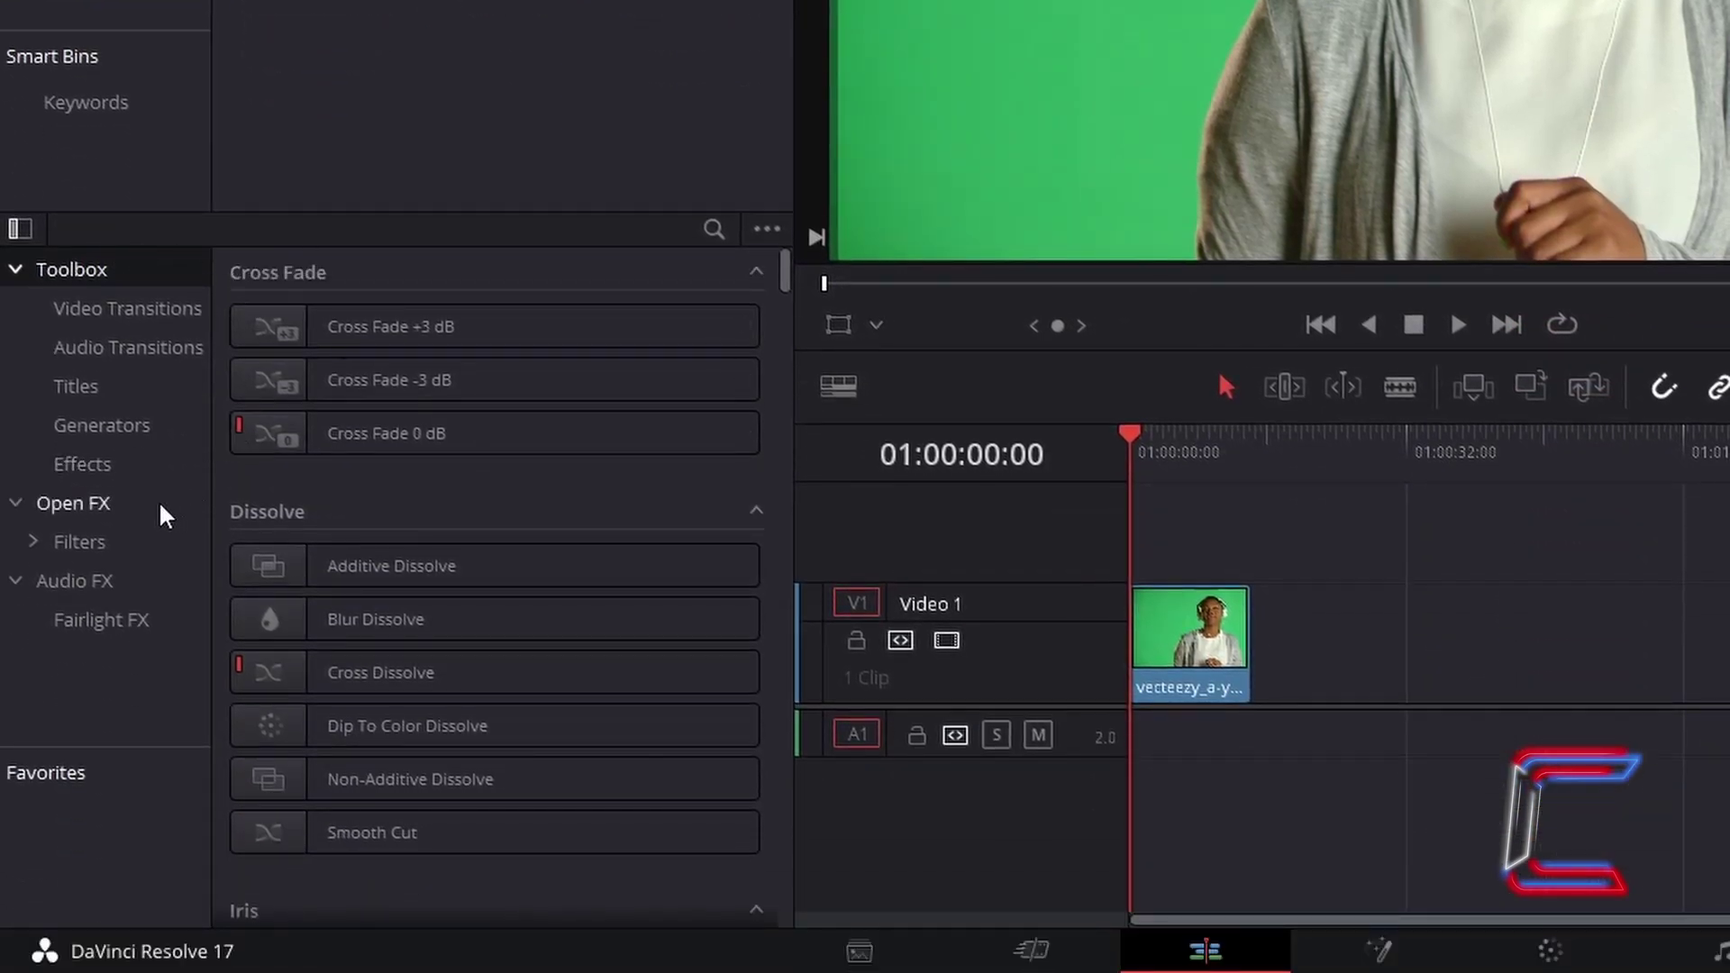
click(162, 508)
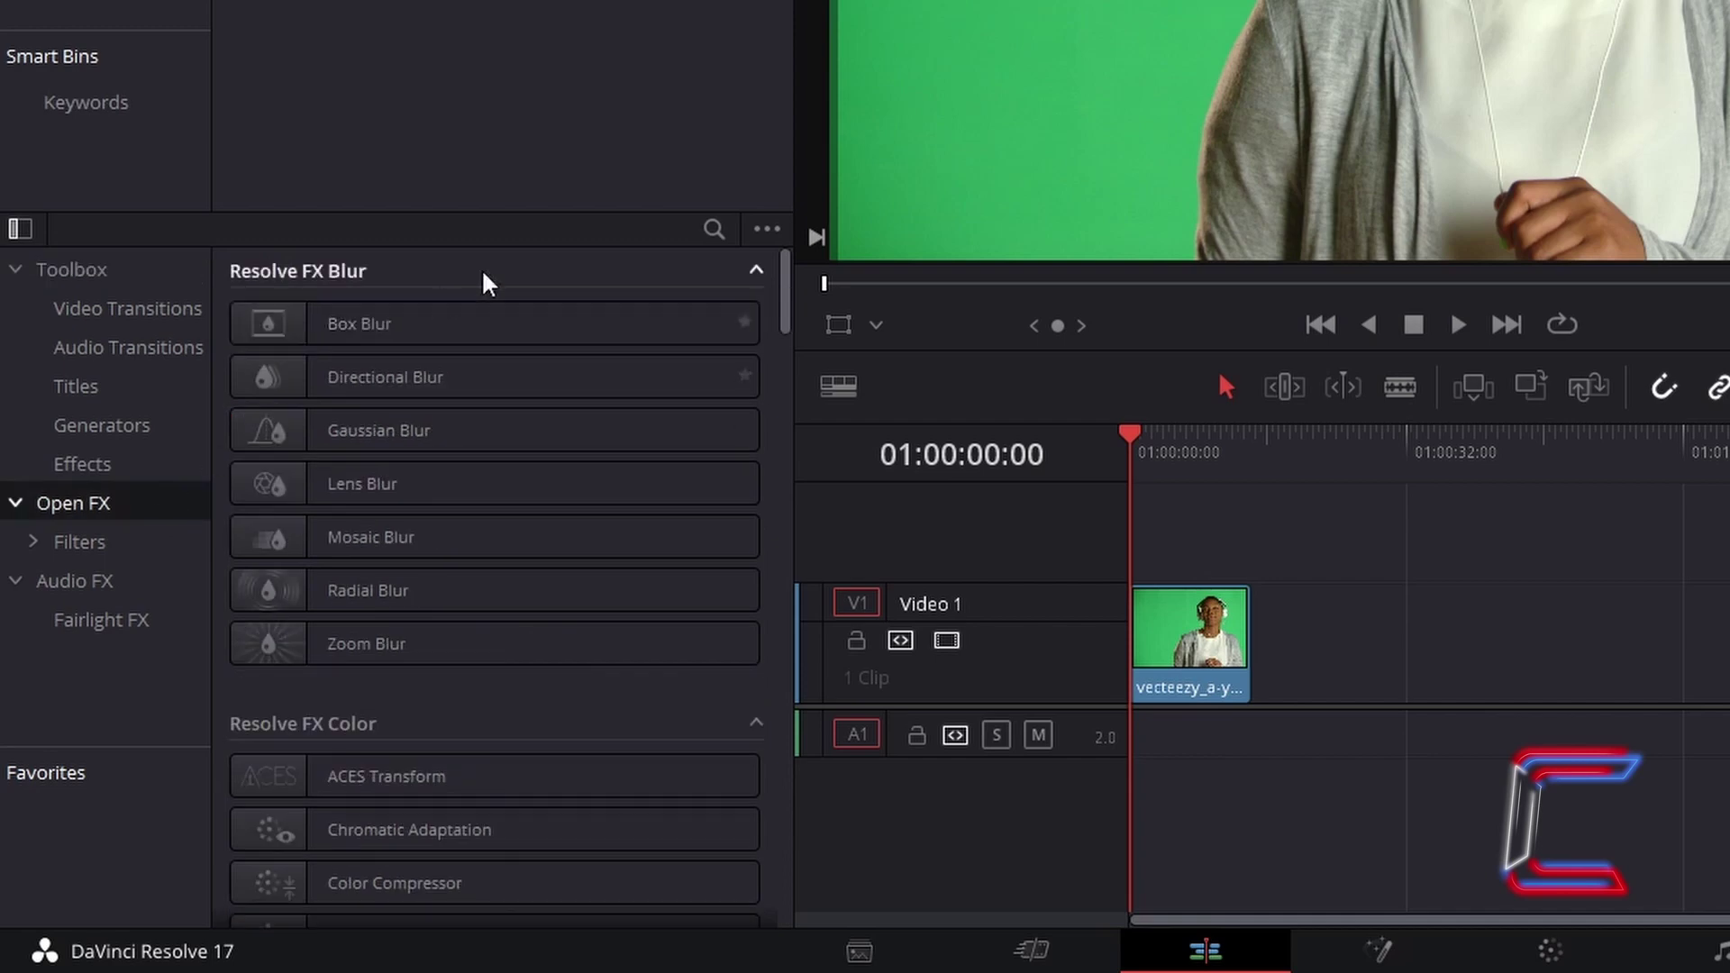
click(714, 228)
text(3d keyer)
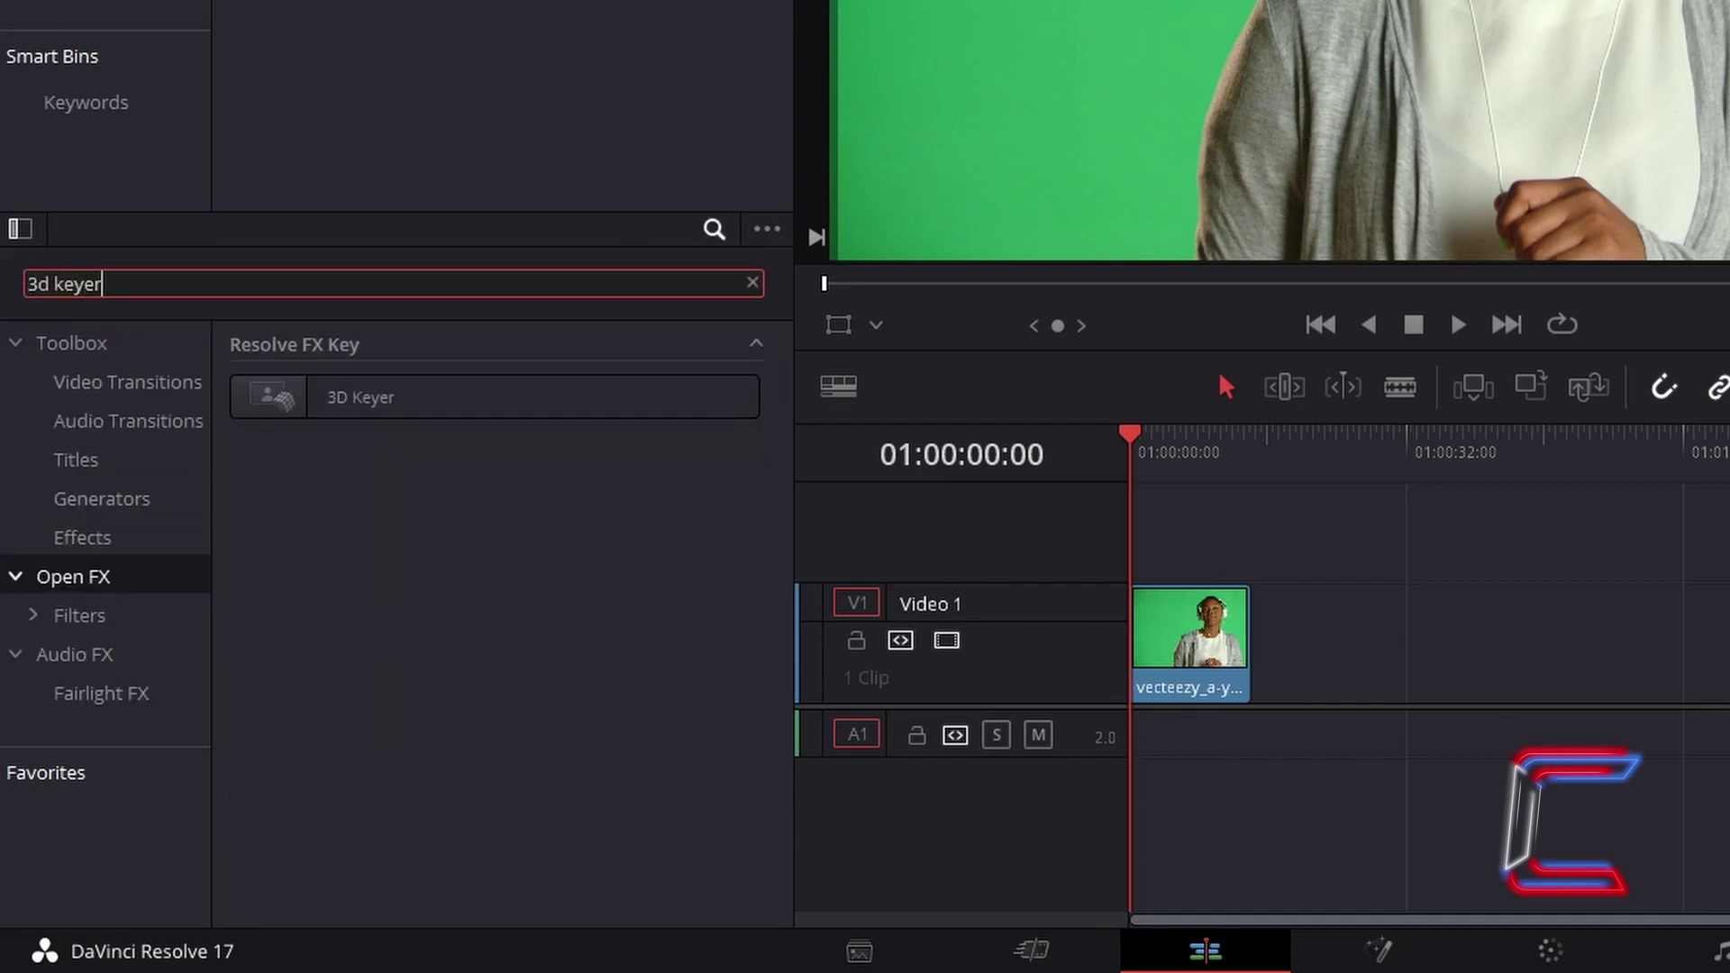
click(432, 422)
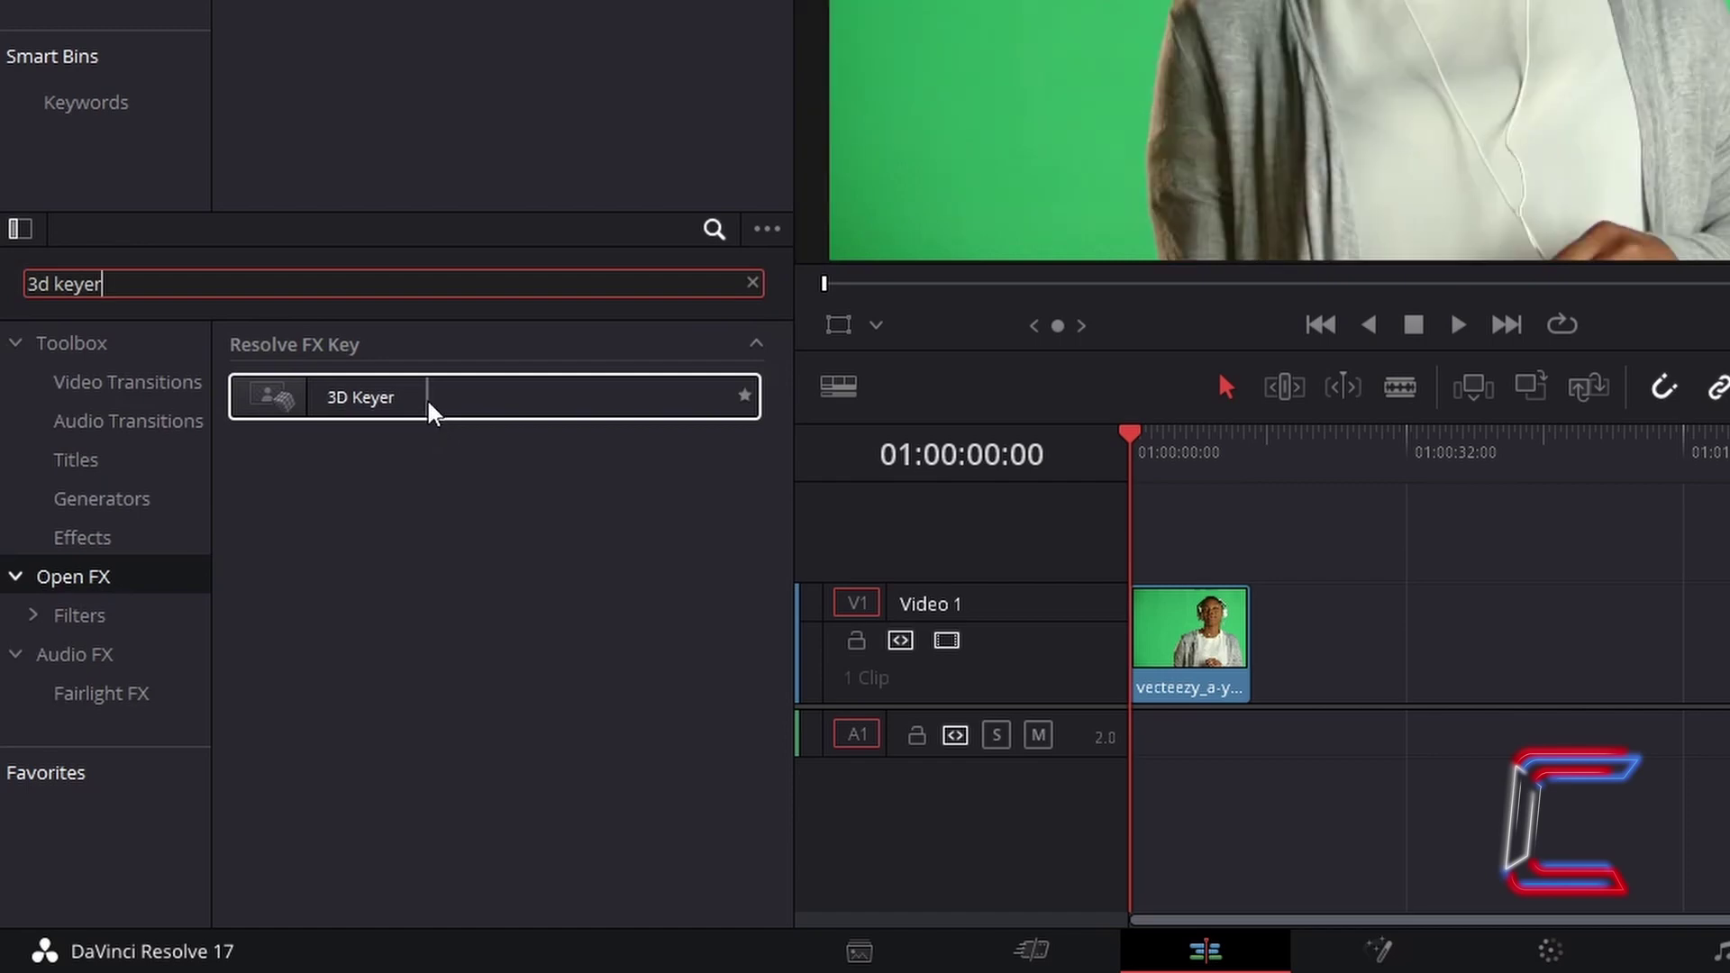
drag(432, 417, 1184, 647)
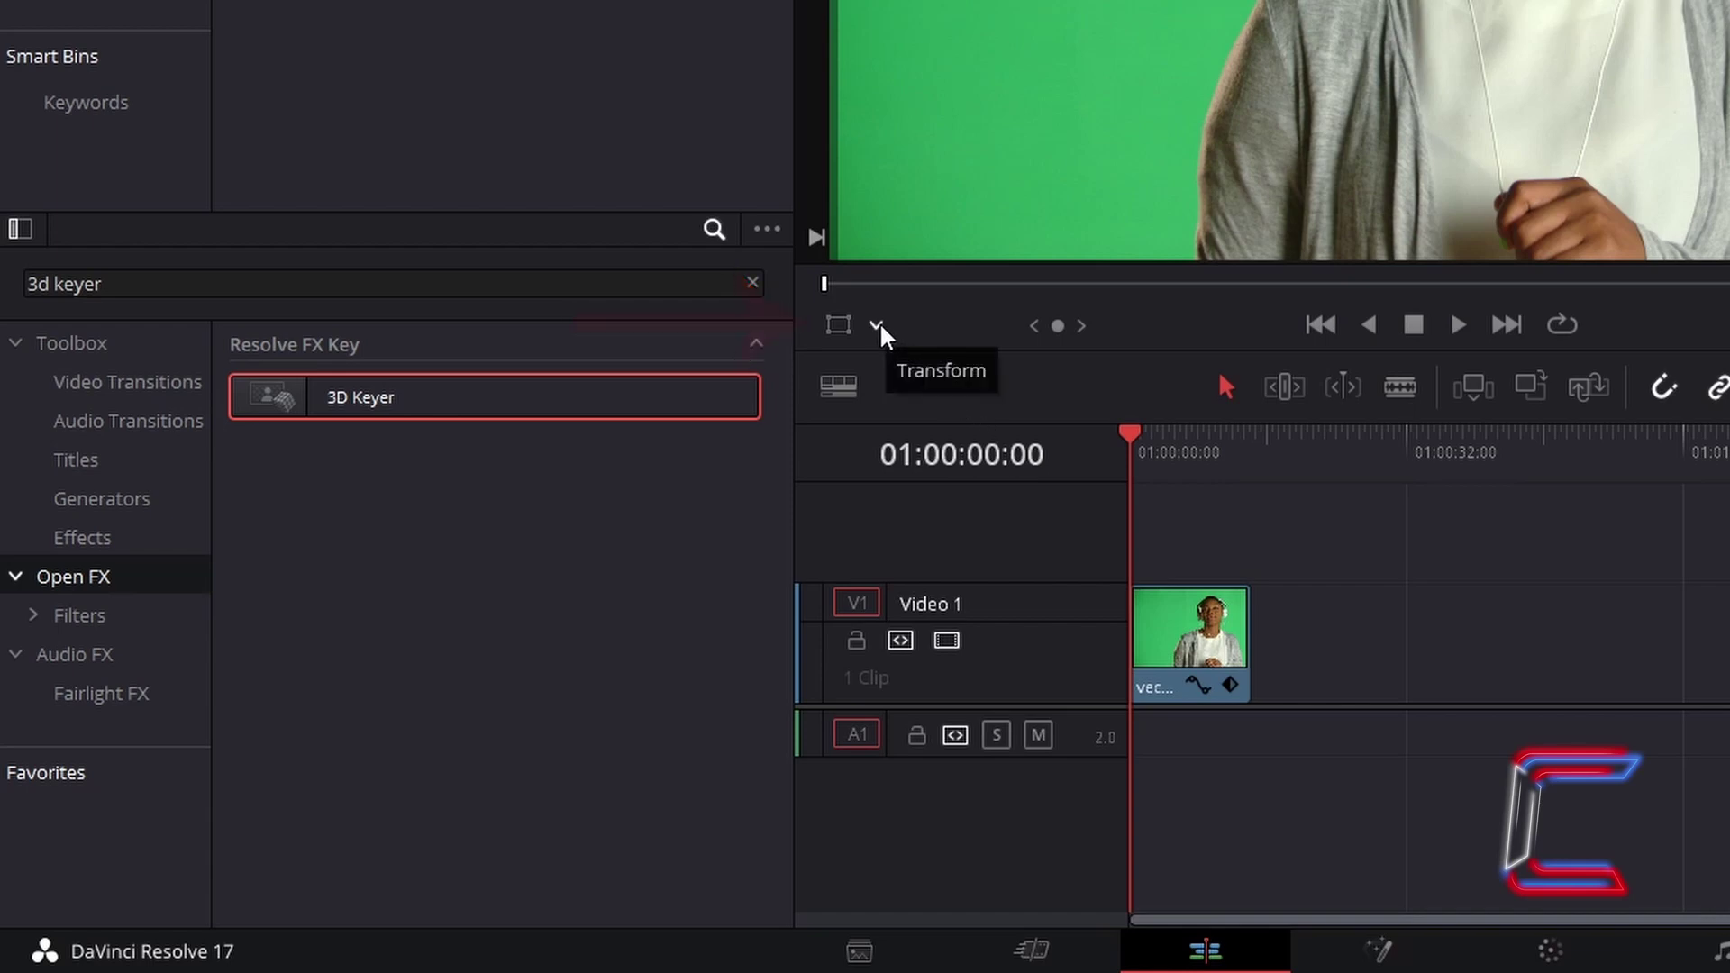
click(878, 328)
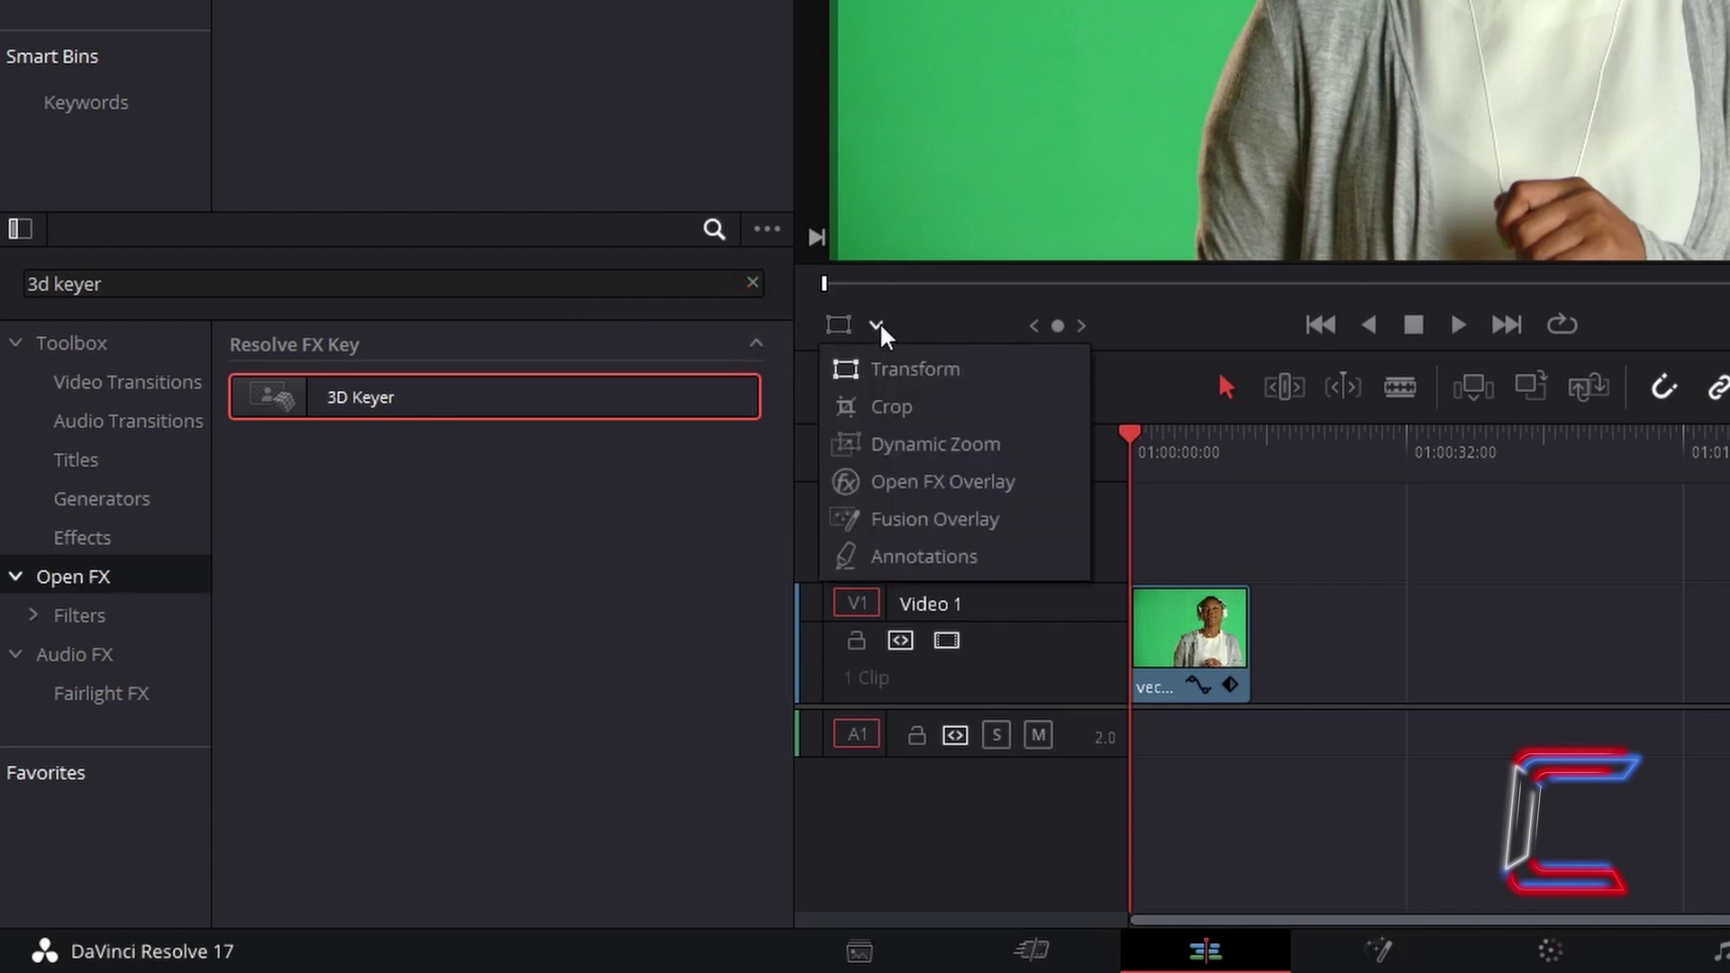
click(1023, 491)
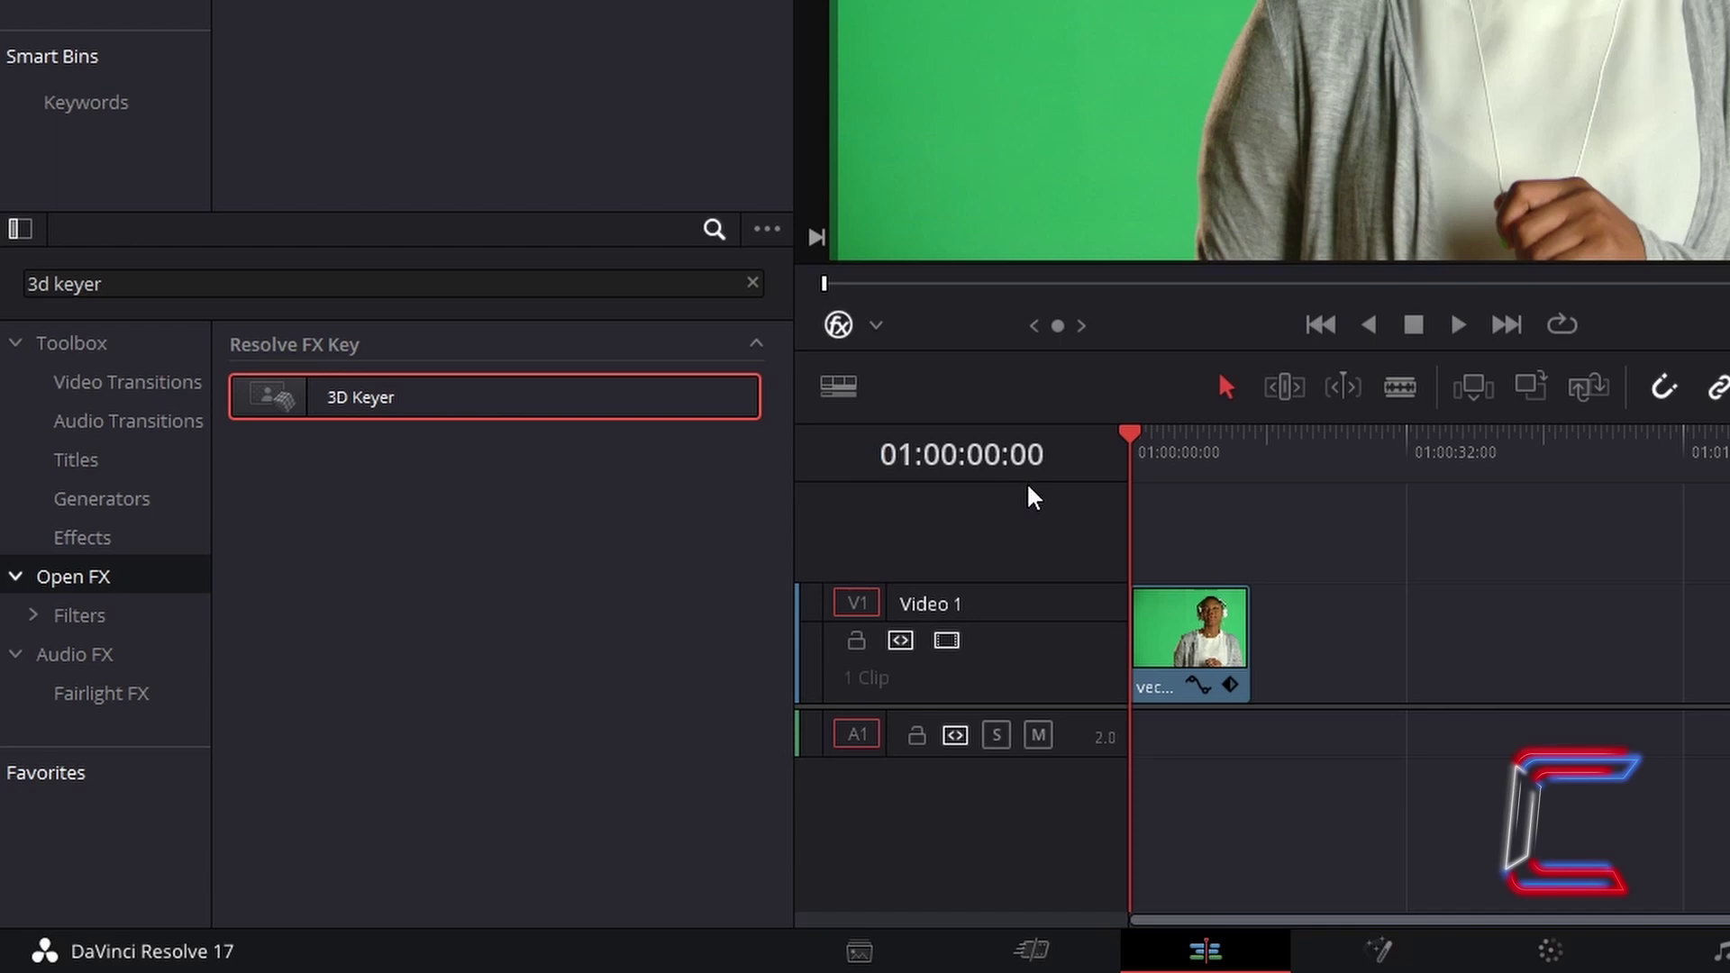
Sample the green background with the 3D Keyer's Pick eyedropper, producing a white subject matte
click(1208, 647)
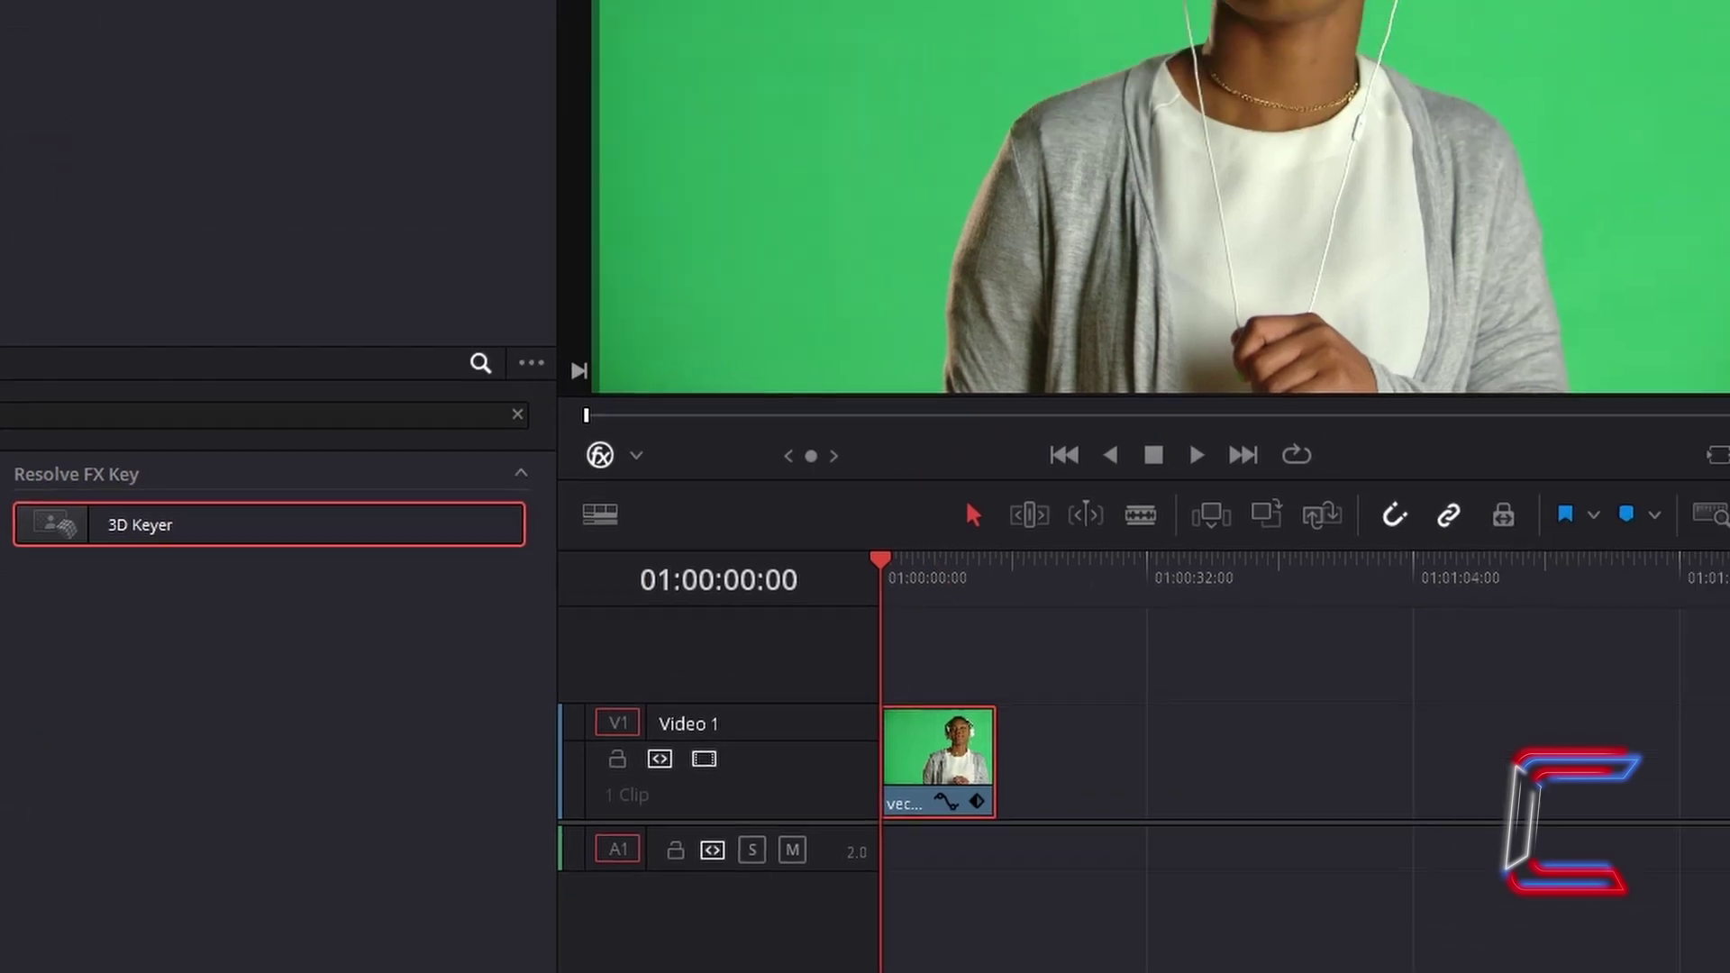
click(1594, 12)
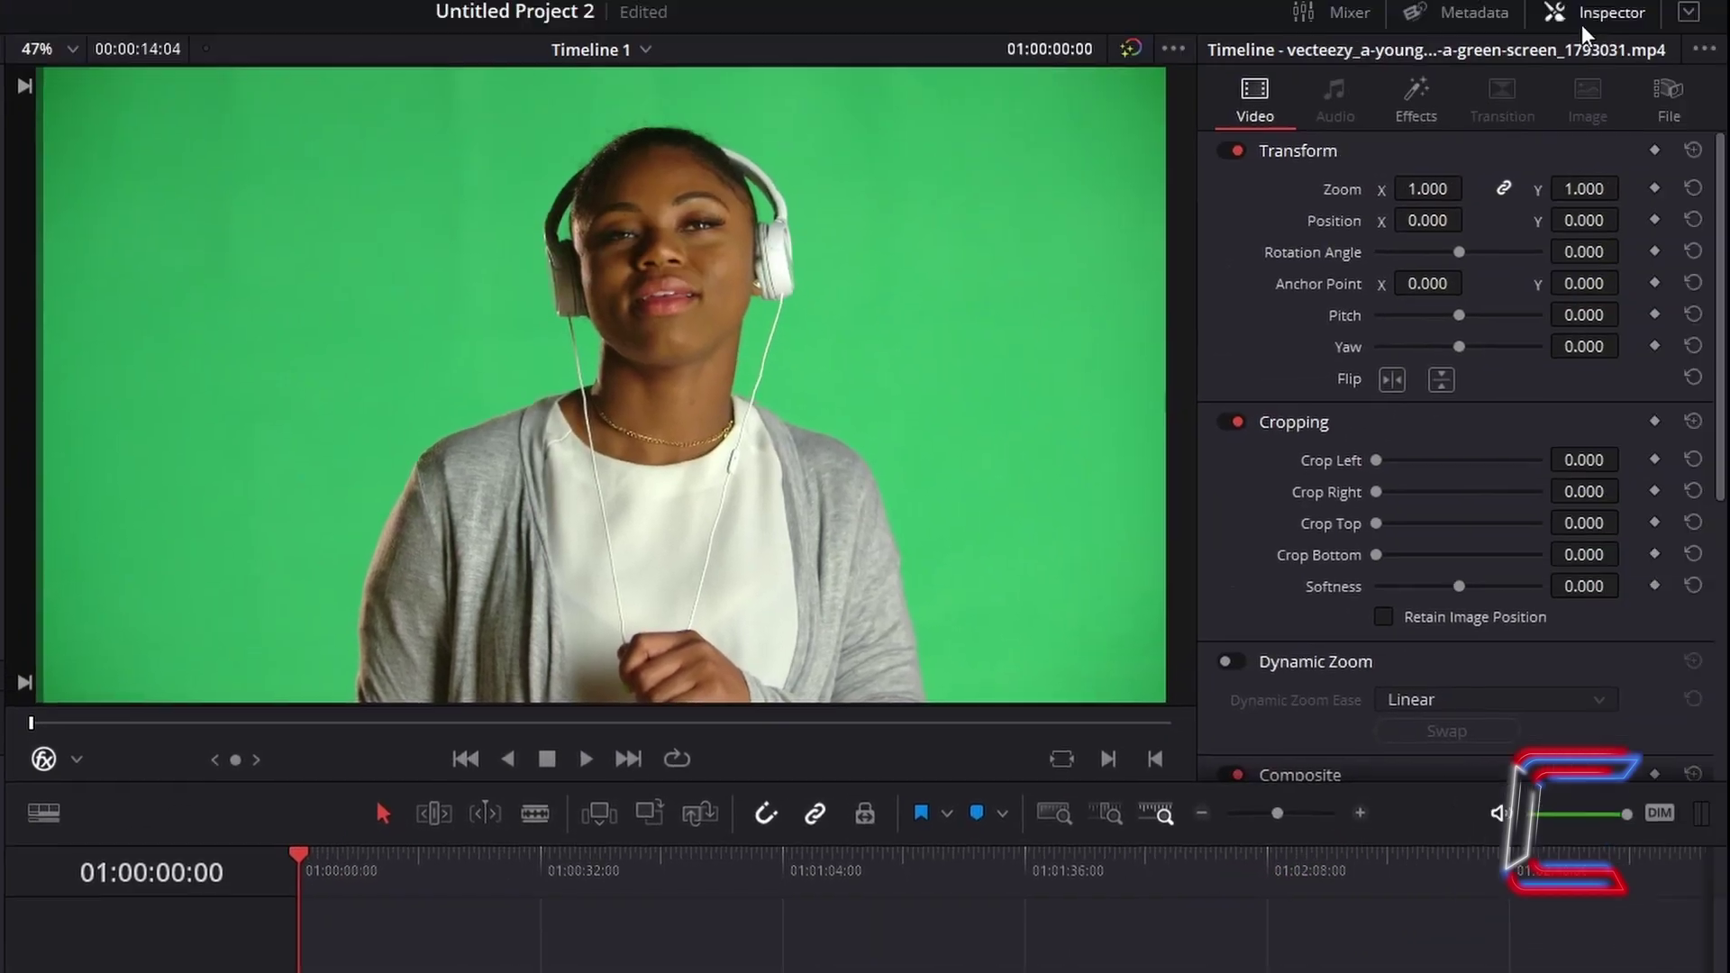
click(1446, 89)
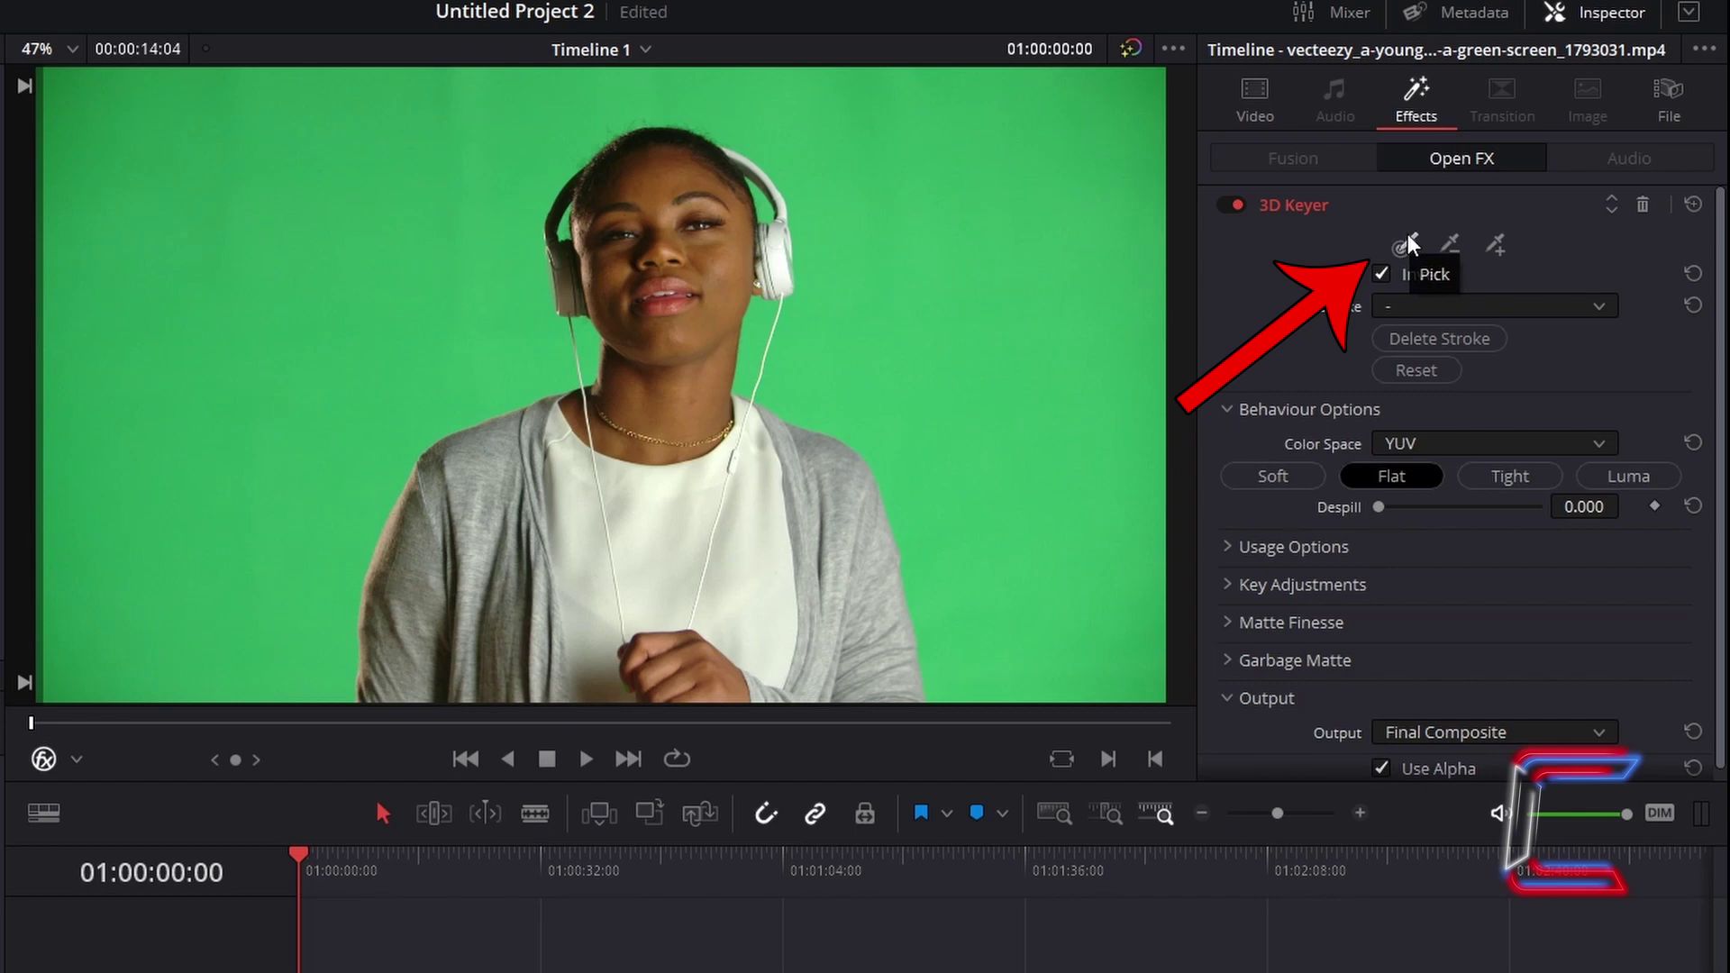
click(1408, 236)
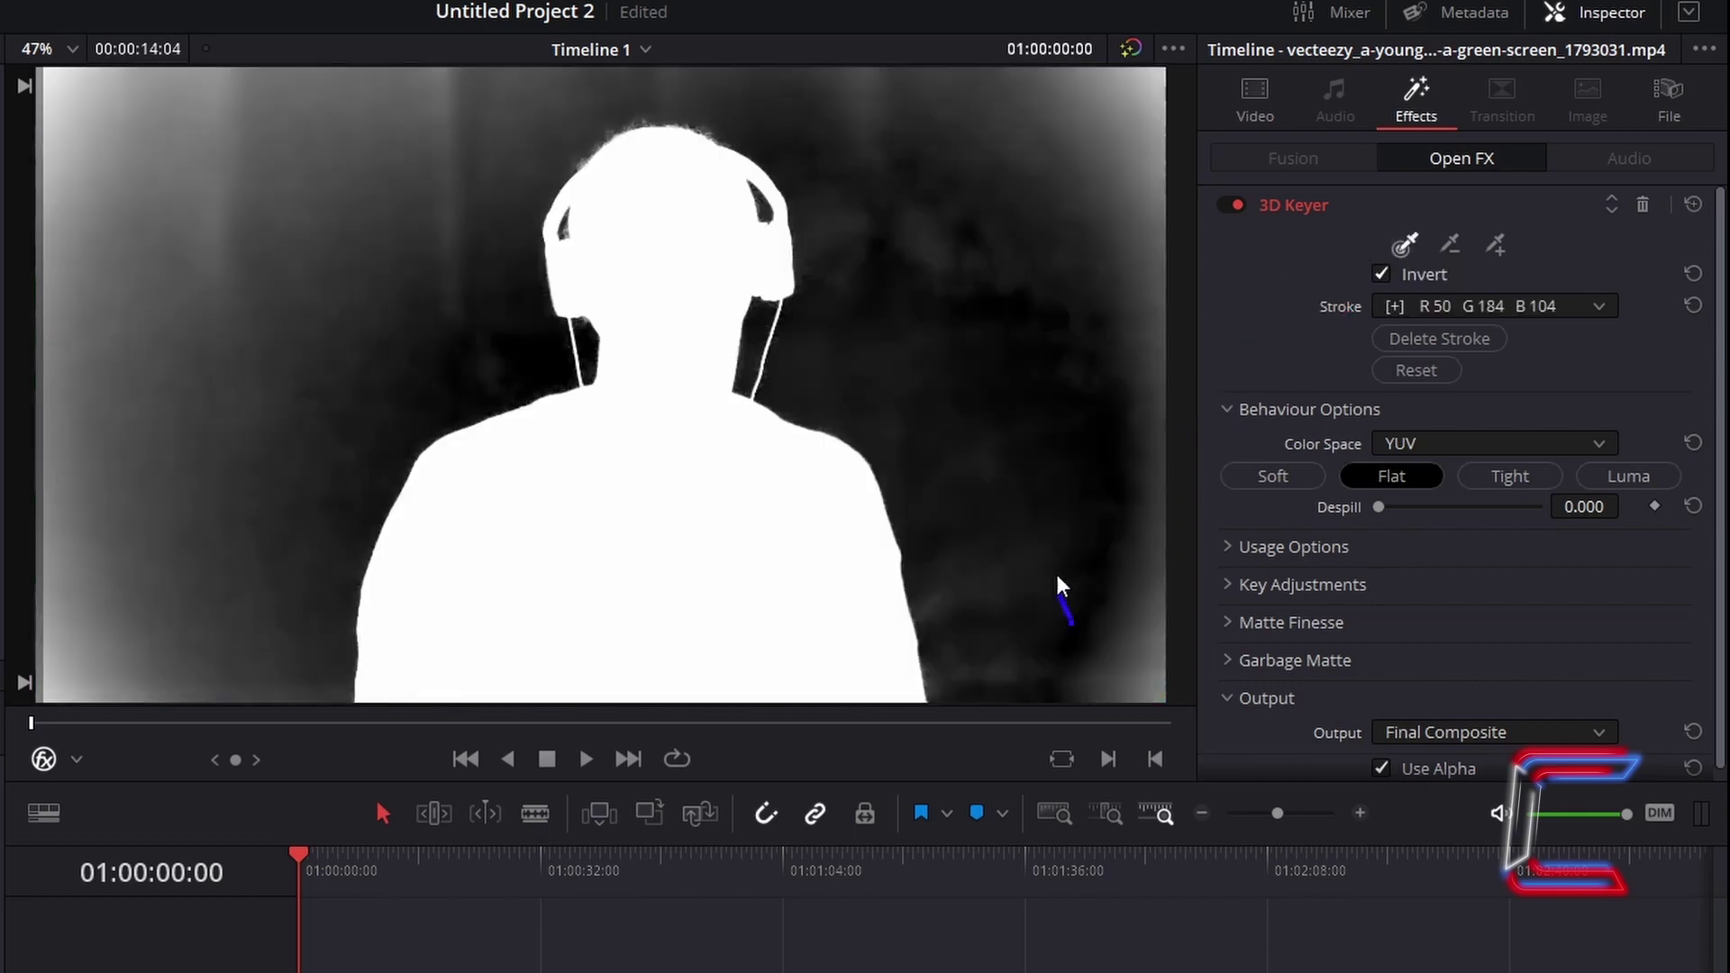
mouse_move(1055, 566)
mouse_down()
mouse_move(1058, 407)
mouse_move(1110, 304)
mouse_move(1129, 174)
mouse_up()
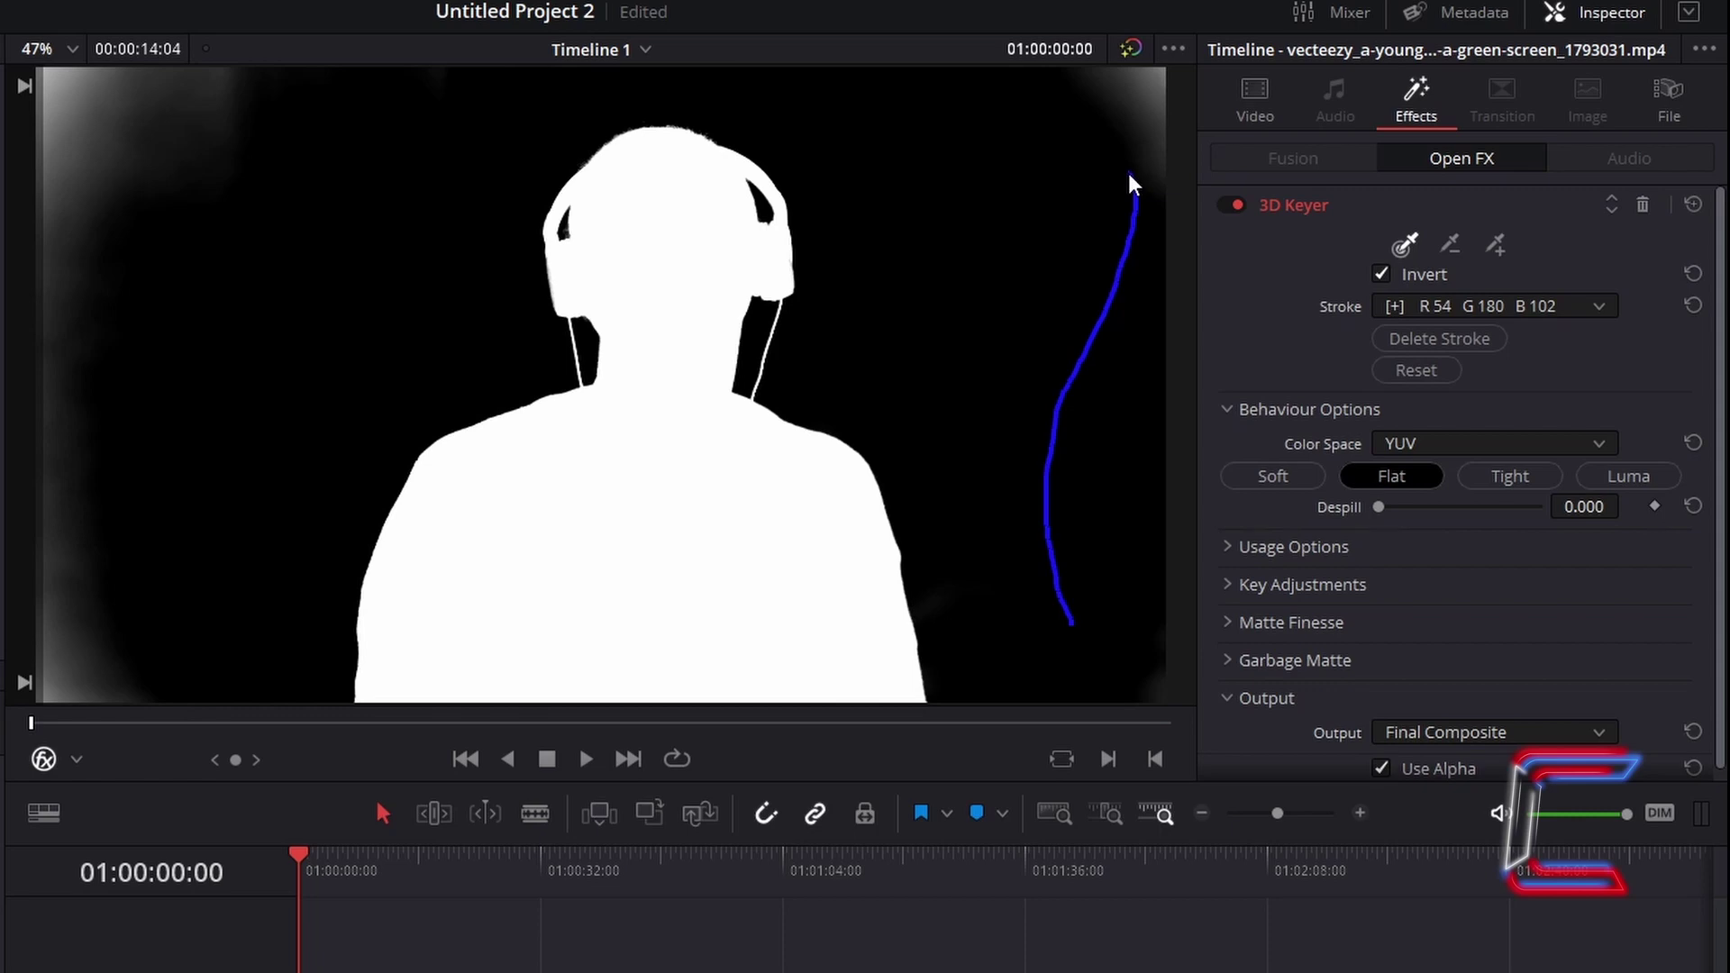
Add the remaining green along the top, left and right frame edges to the key
drag(1129, 173, 1129, 173)
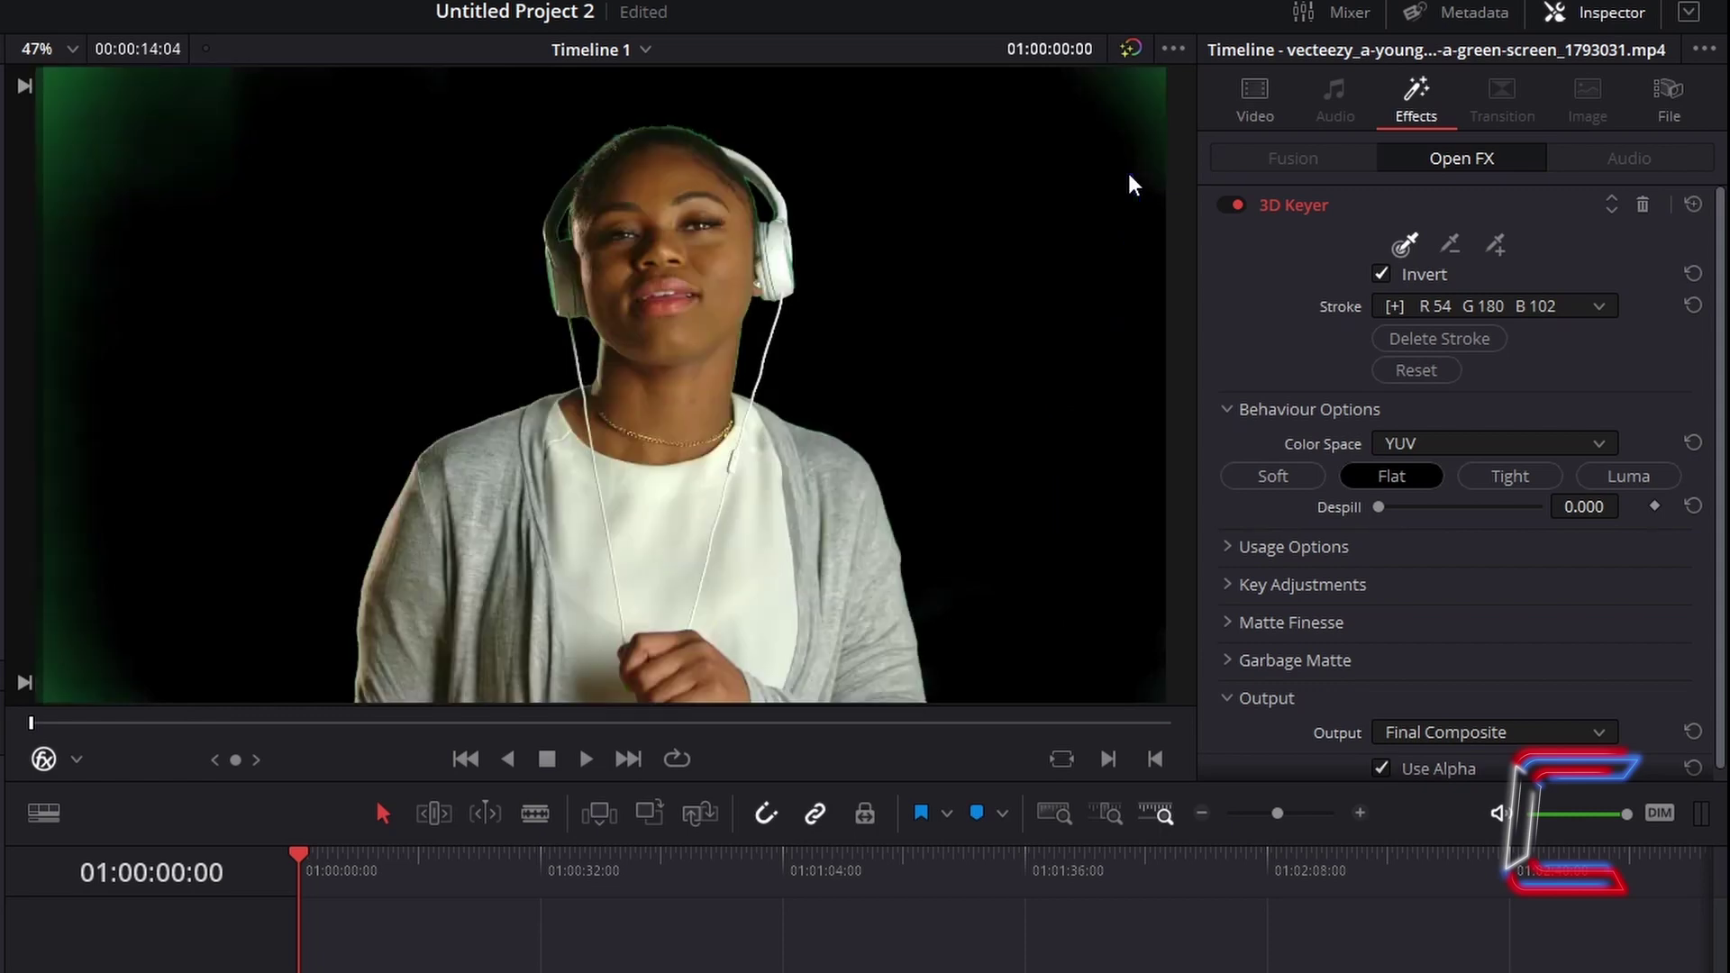
click(1508, 242)
mouse_move(1154, 99)
mouse_down()
mouse_move(1024, 113)
mouse_move(853, 84)
mouse_up()
mouse_move(465, 83)
mouse_down()
mouse_move(80, 77)
mouse_move(27, 97)
mouse_move(90, 164)
mouse_move(93, 406)
mouse_move(48, 658)
mouse_up()
mouse_move(62, 741)
mouse_down()
mouse_move(146, 478)
mouse_move(299, 225)
mouse_move(593, 80)
mouse_move(730, 88)
mouse_move(865, 191)
mouse_move(1053, 634)
mouse_move(1114, 697)
mouse_move(1179, 707)
mouse_move(1194, 700)
mouse_move(1094, 552)
mouse_move(1079, 466)
mouse_up()
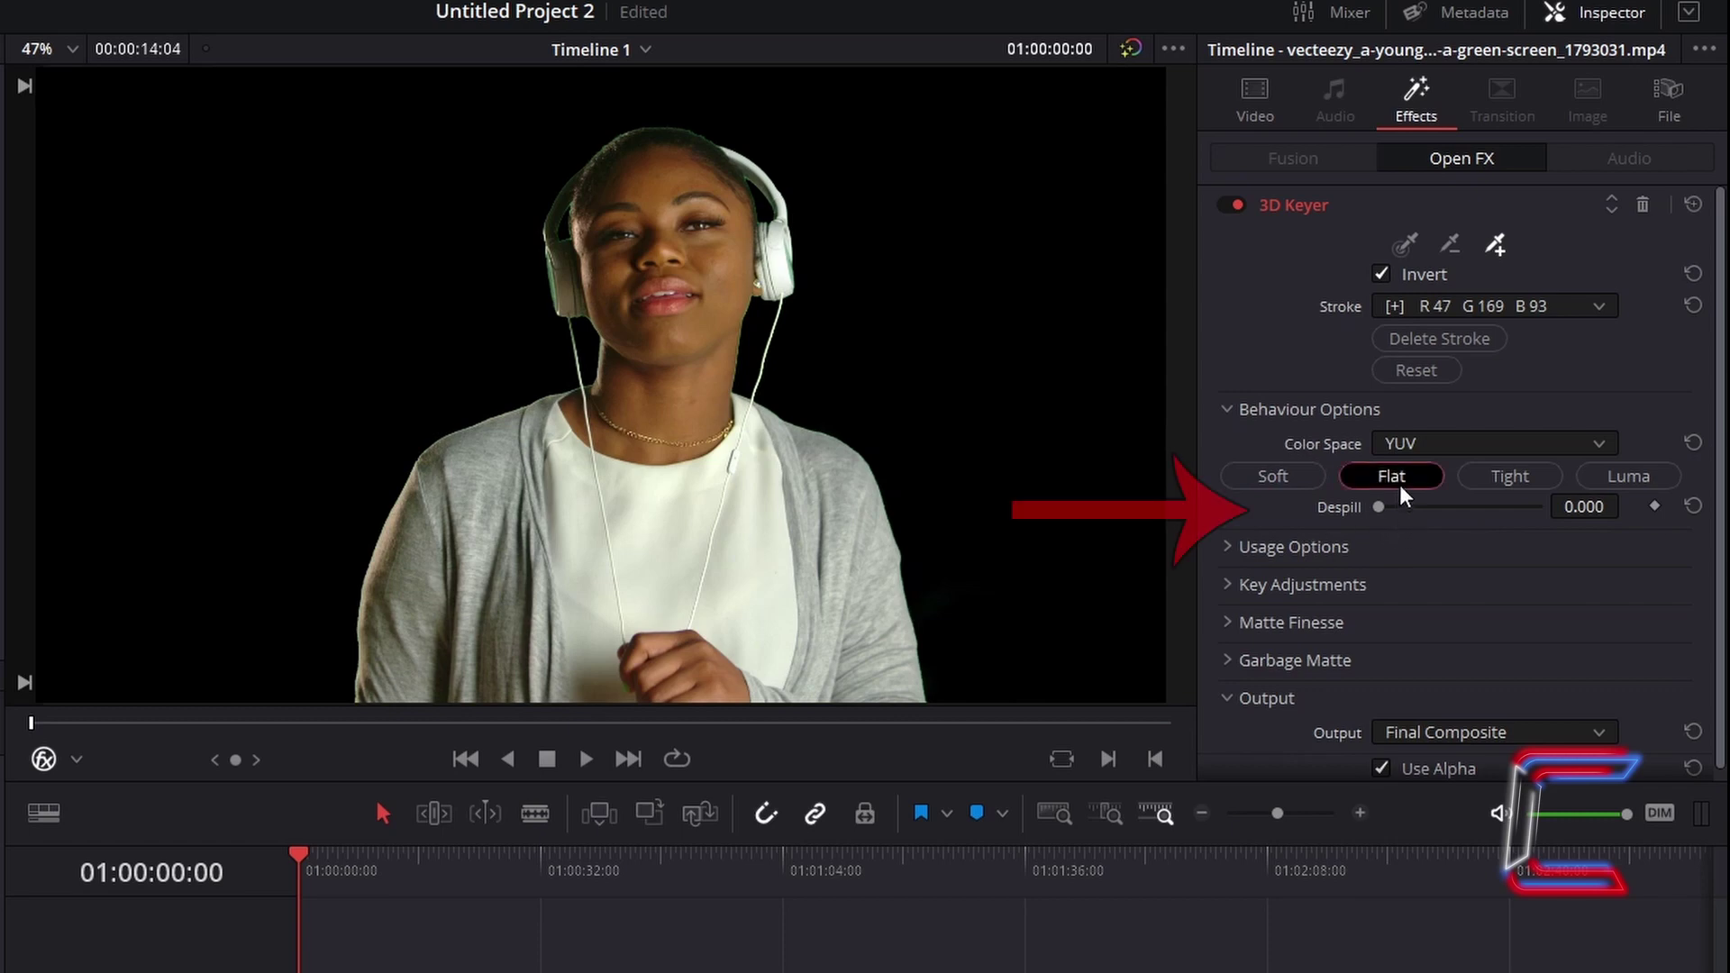
Raise the 3D Keyer's Despill to 1.000 to remove green spill
drag(1377, 506, 1543, 507)
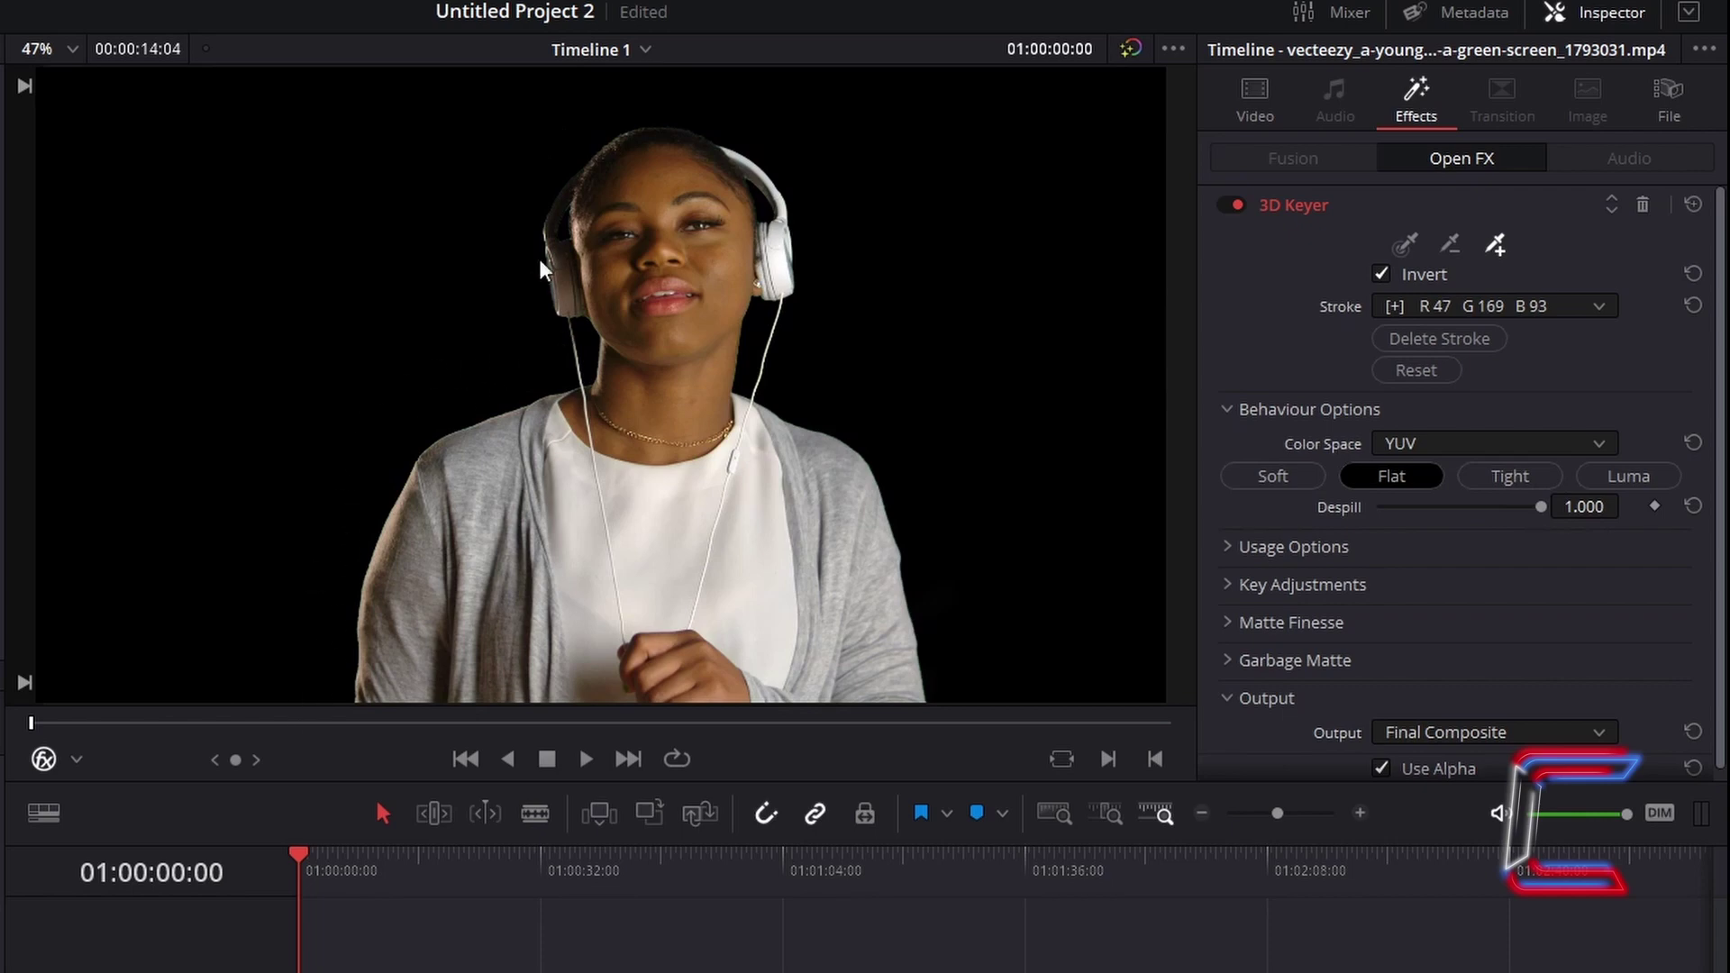
scroll(1208, 766, down, 1)
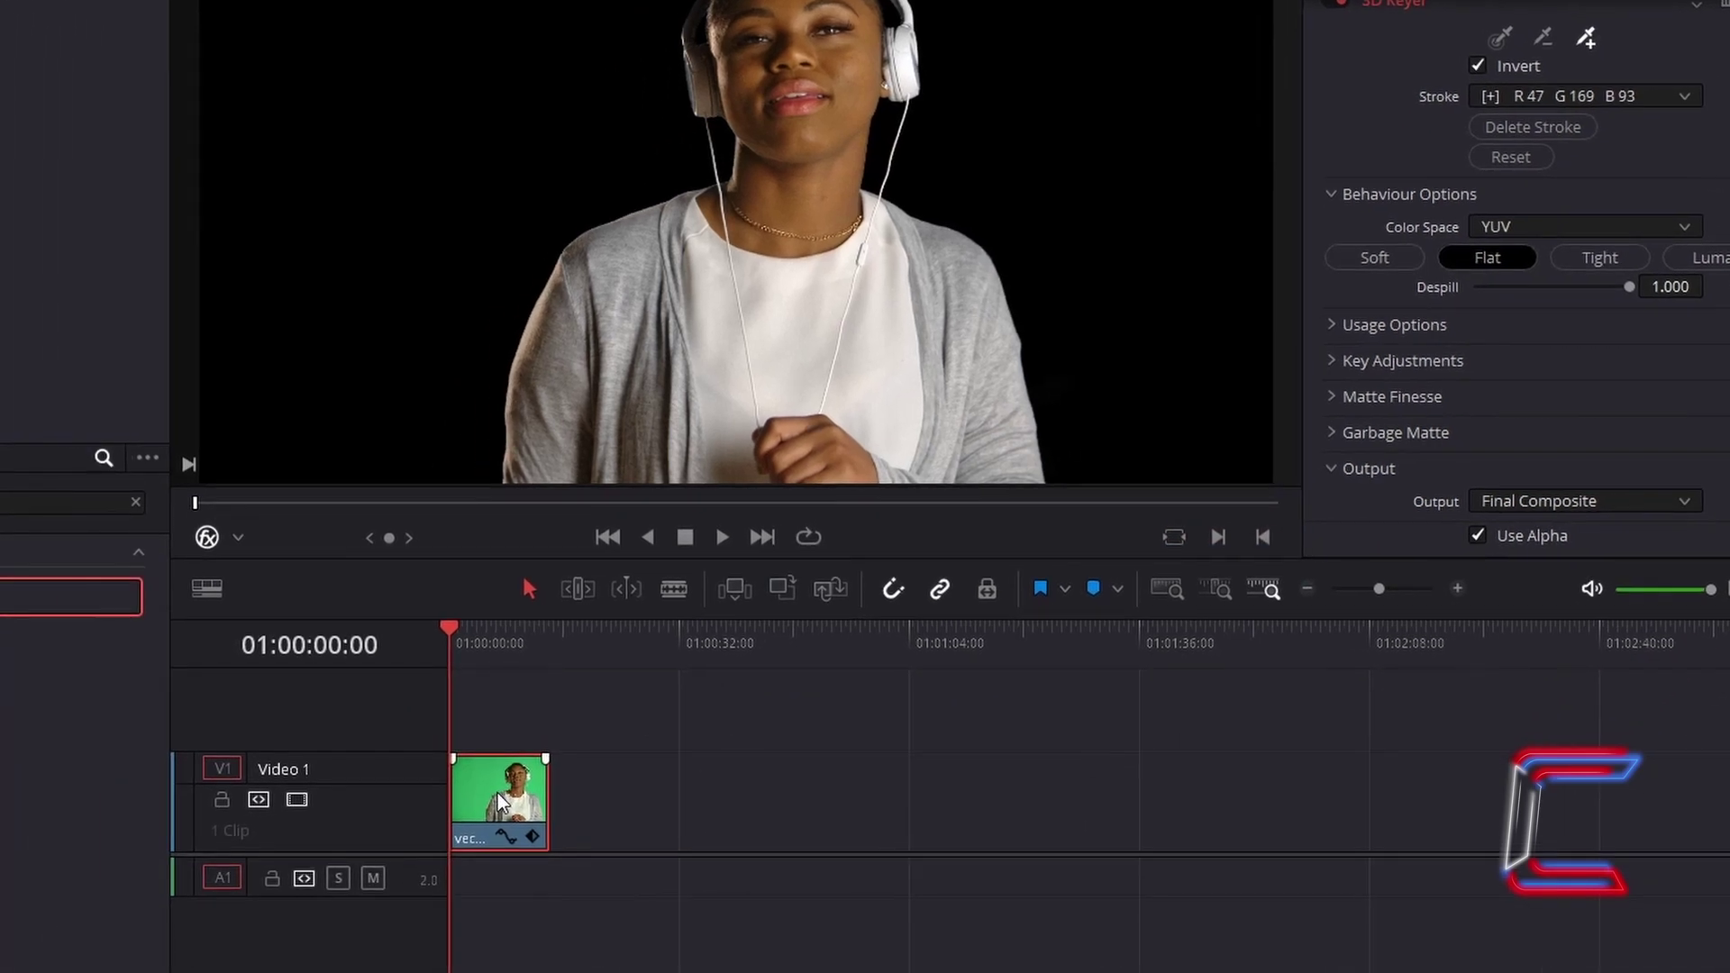
Turn the keyed clip on Video 1 into a compound clip named Compound Clip 1
right_click(498, 793)
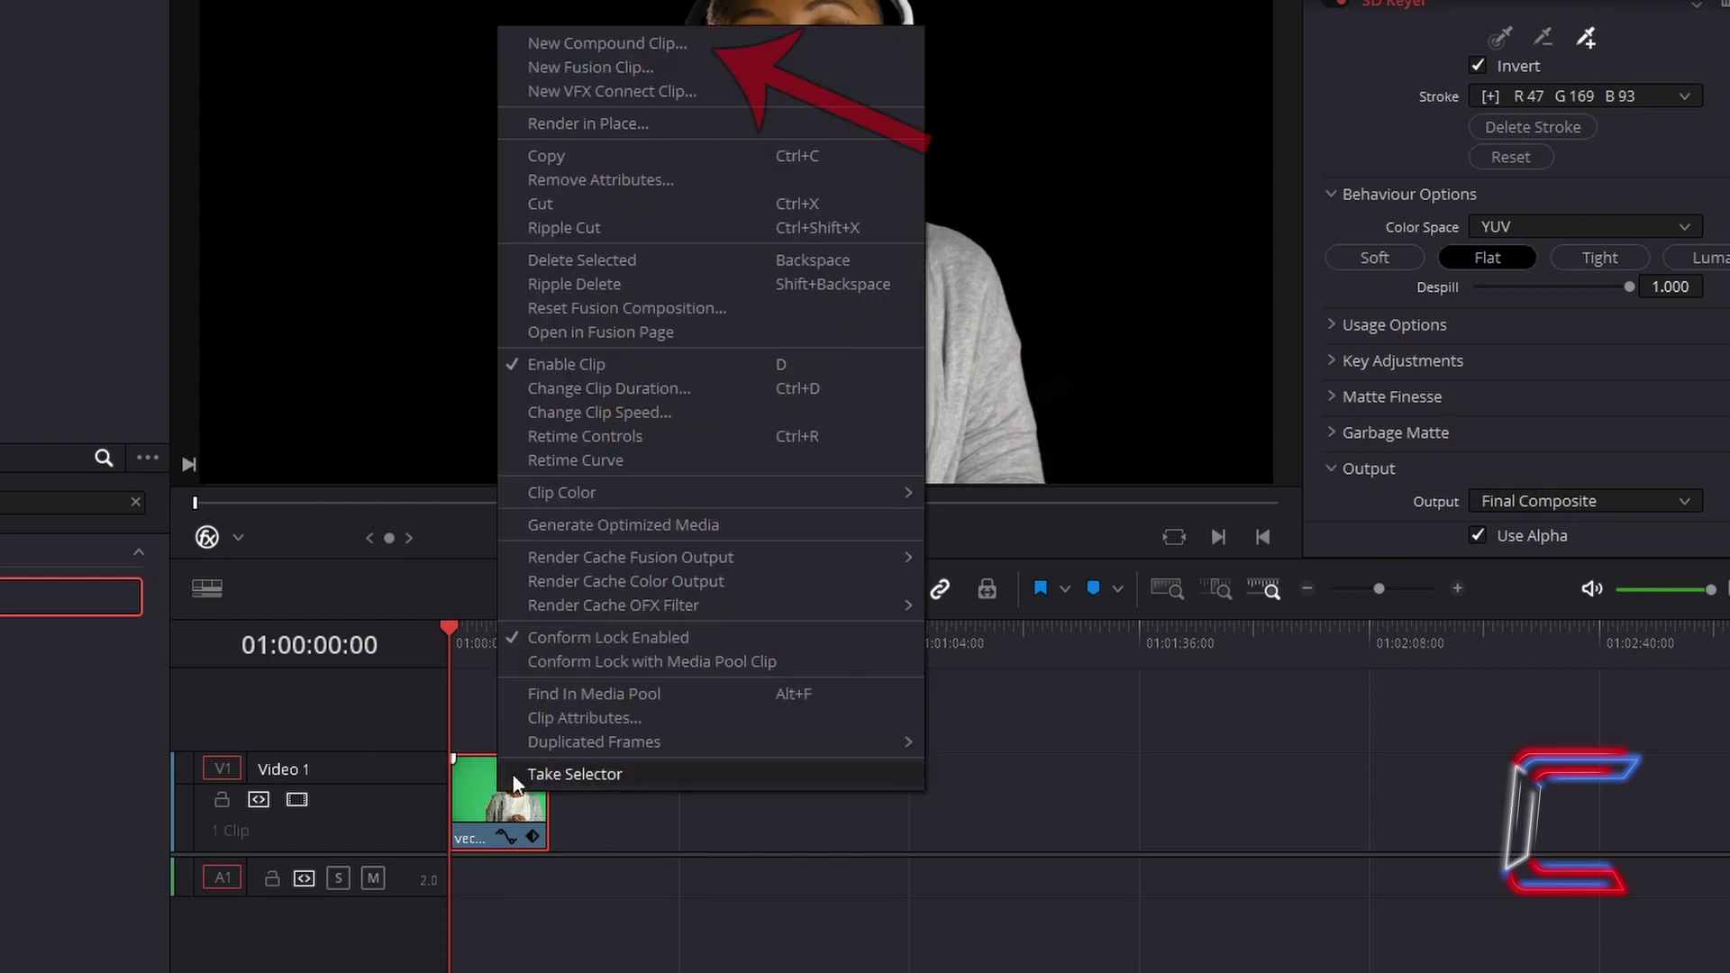
click(766, 47)
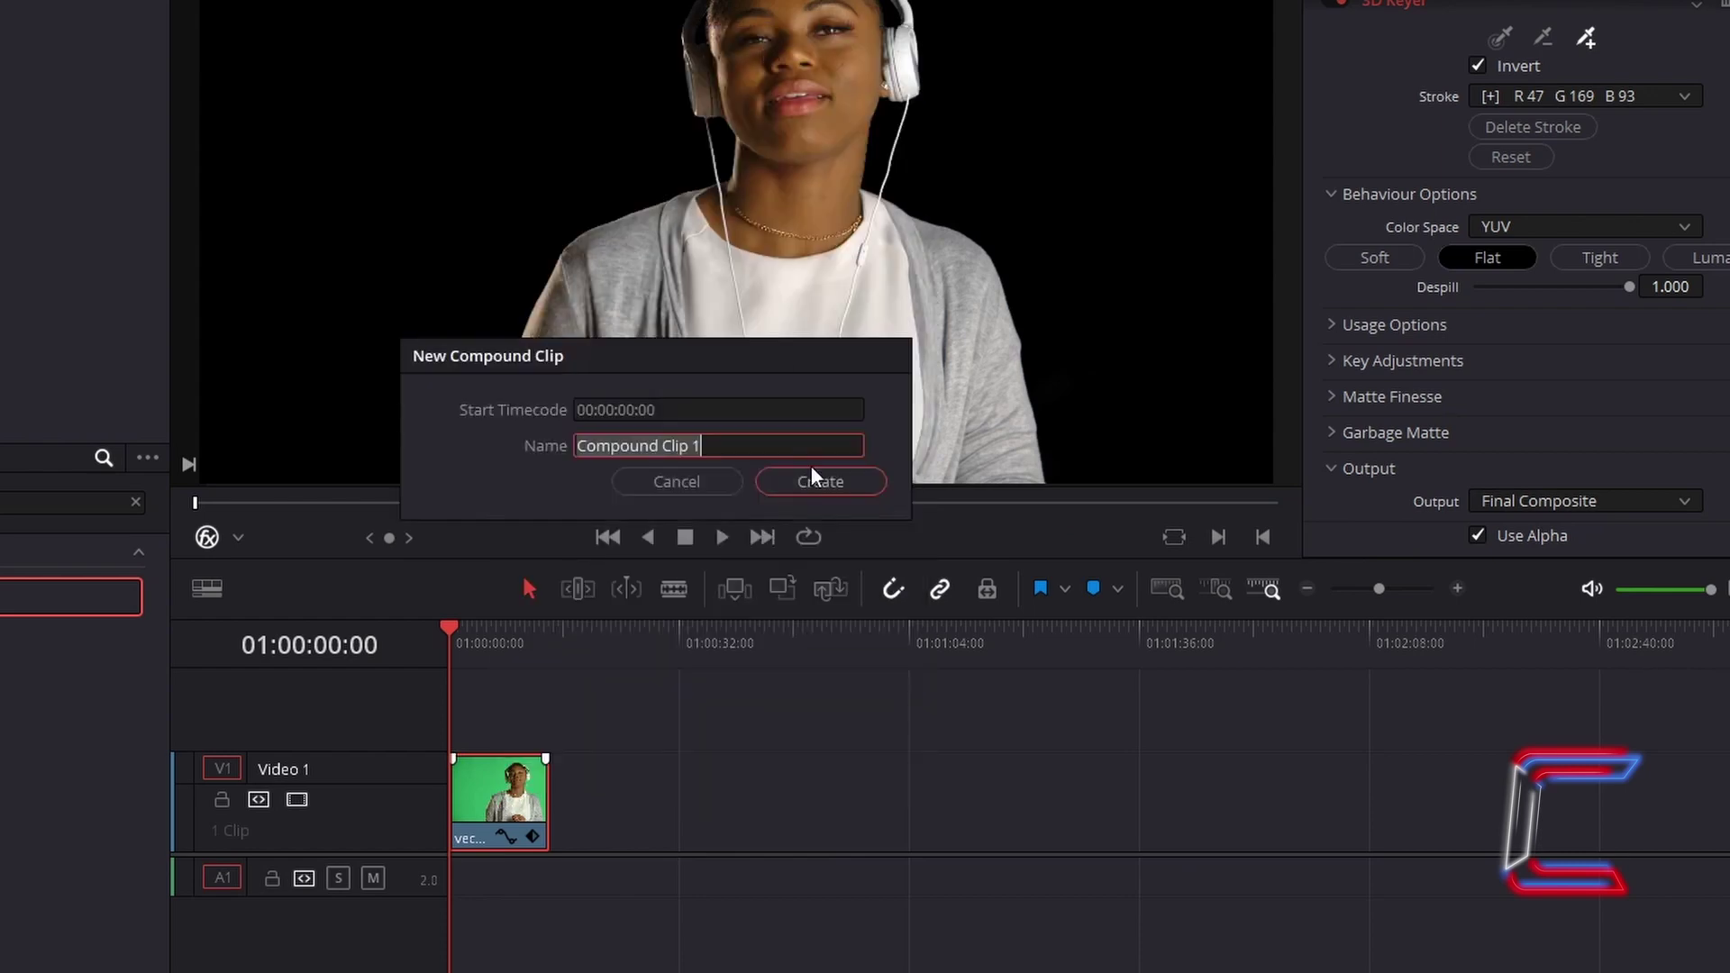
click(866, 478)
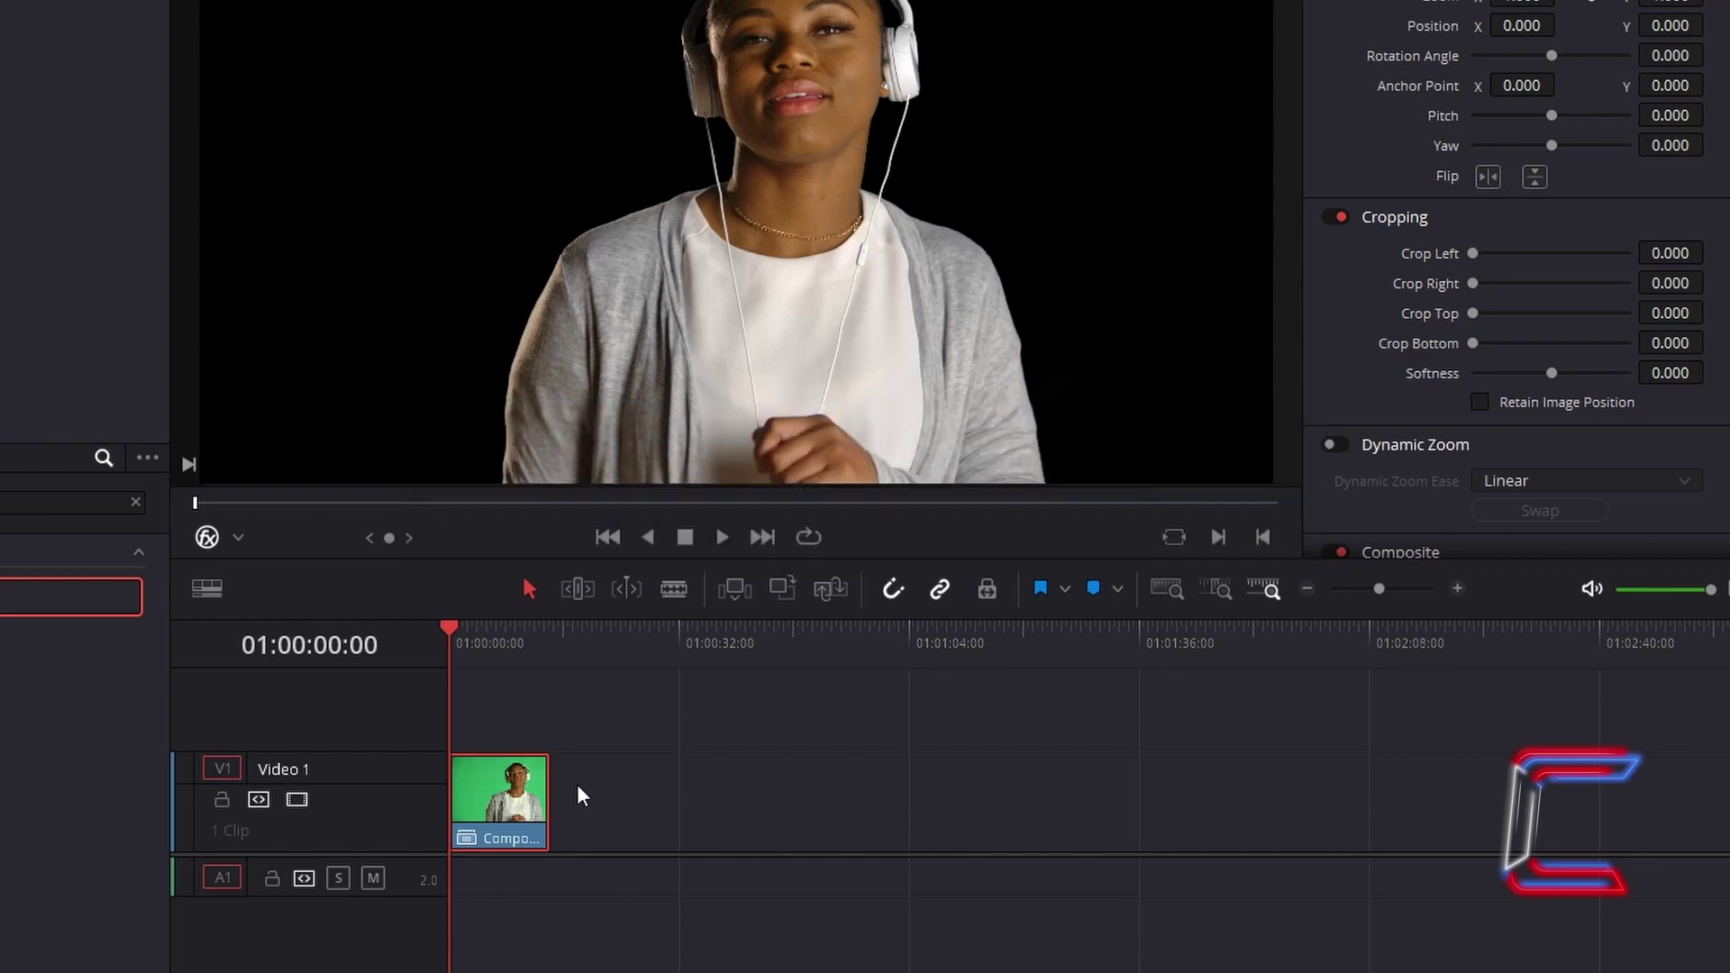
Delete the compound clip and place the autumn forest road clip on Video 1
key(Delete)
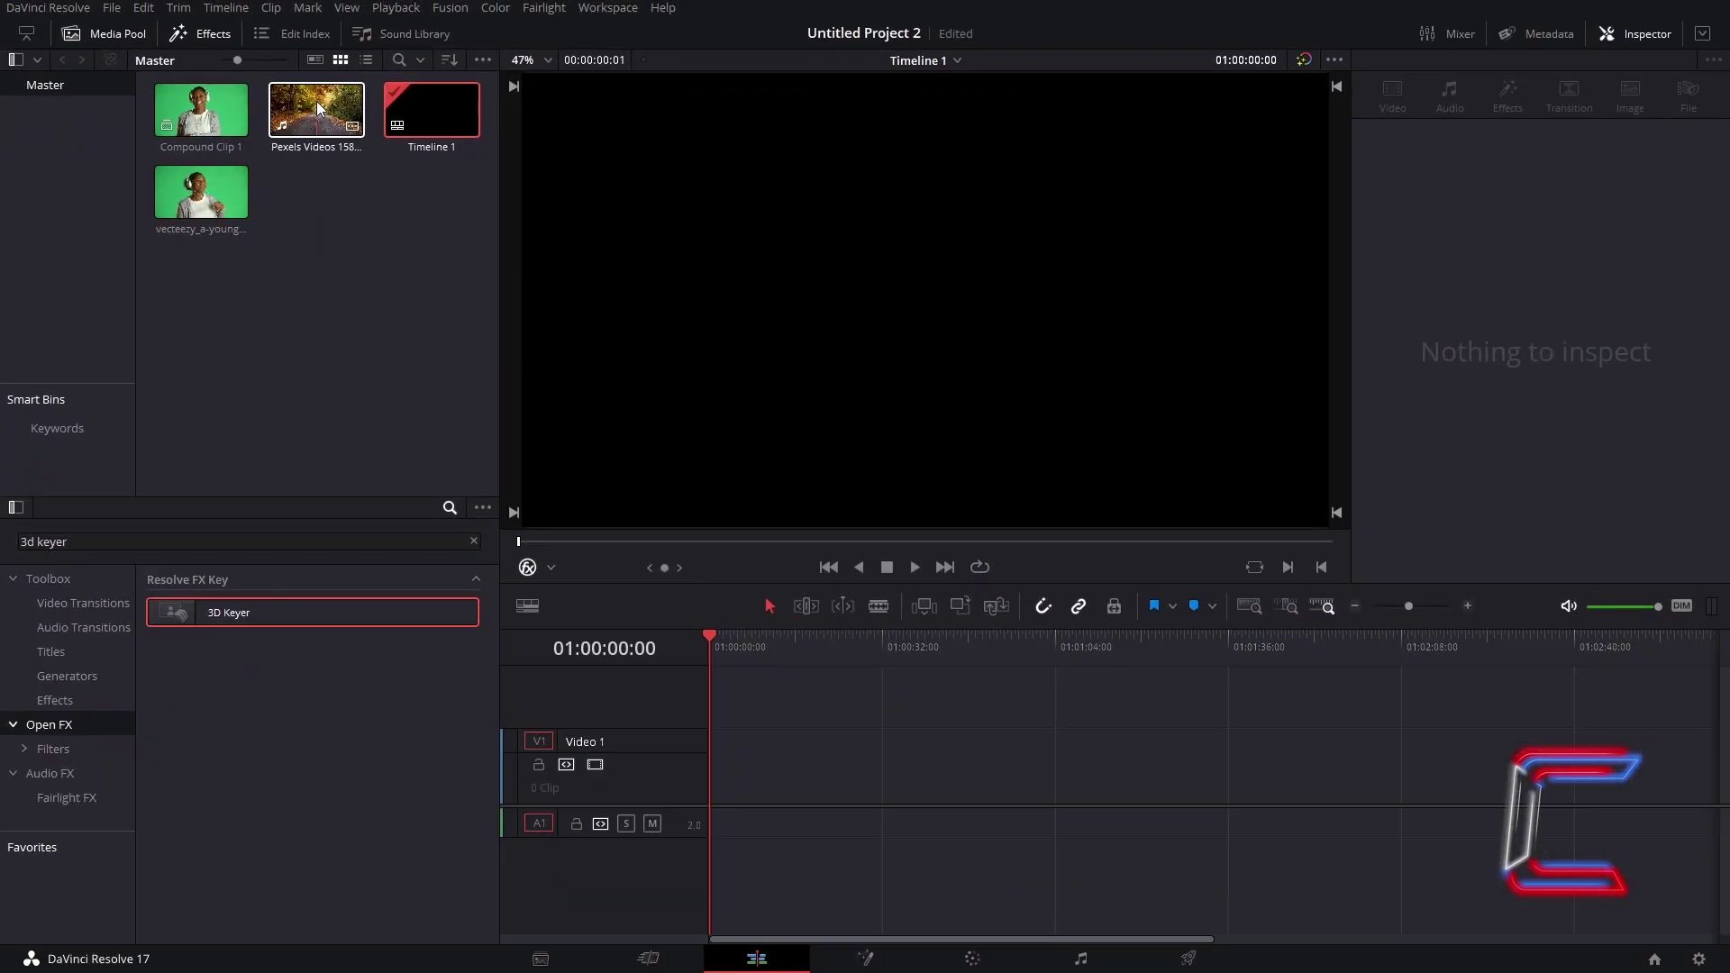
drag(316, 101, 721, 753)
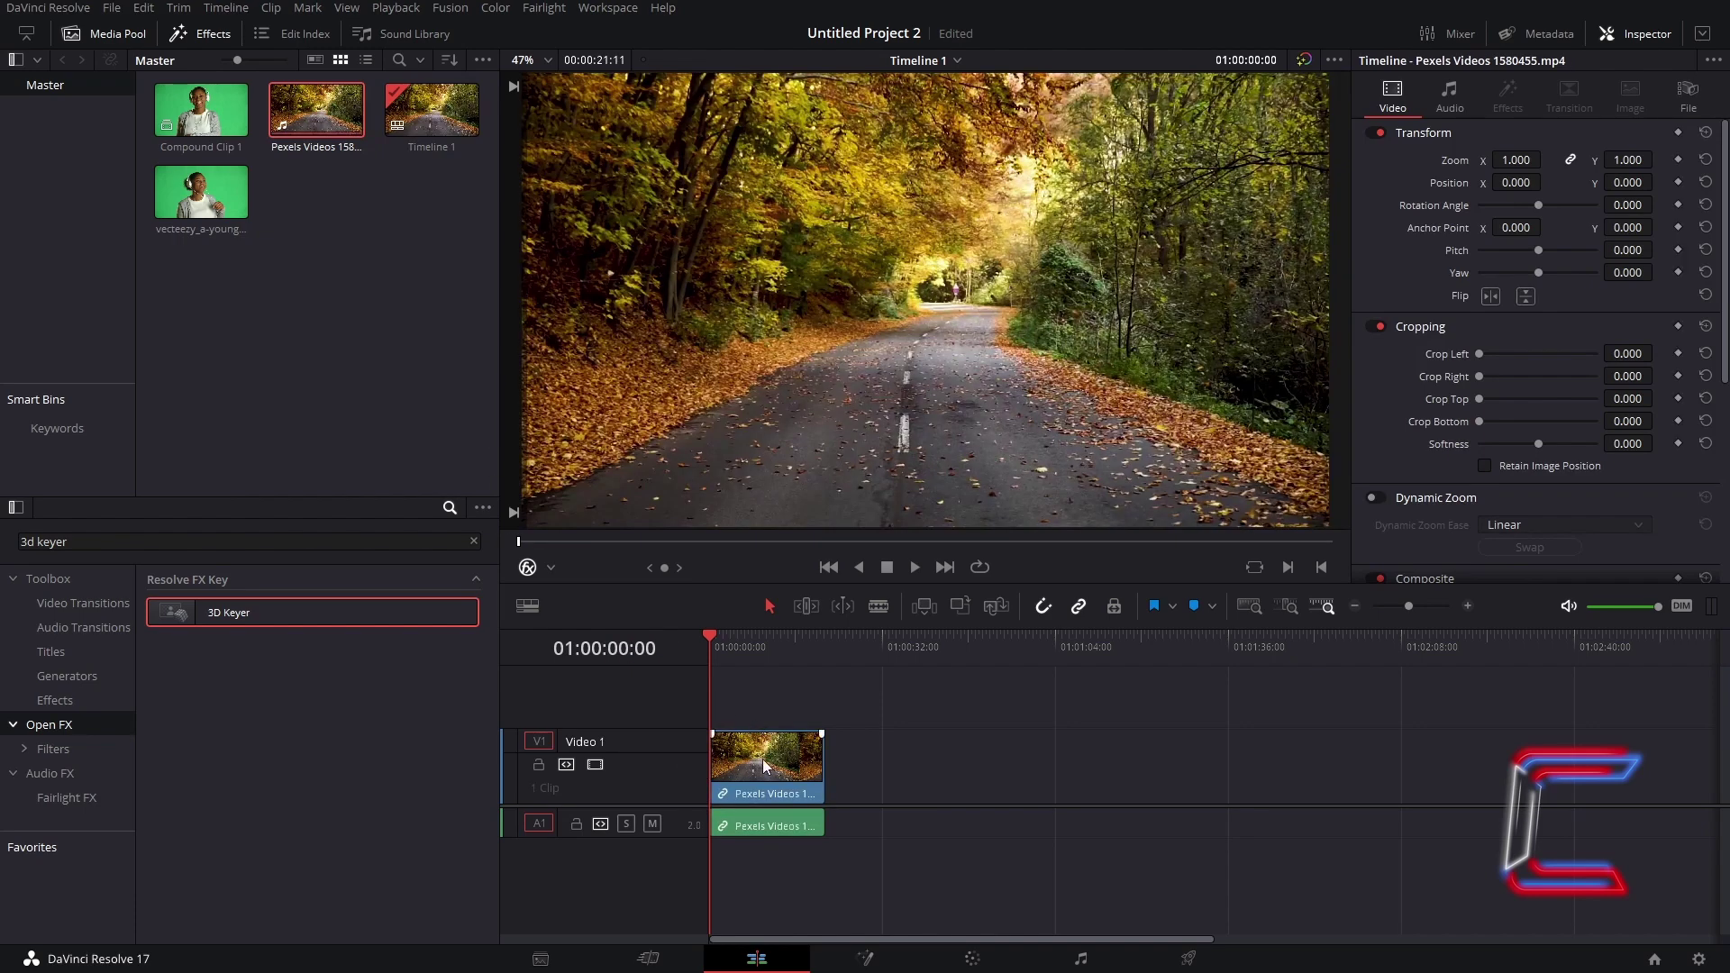
Open the road clip in Fusion and insert a Displace node between MediaIn1 and MediaOut1
right_click(764, 766)
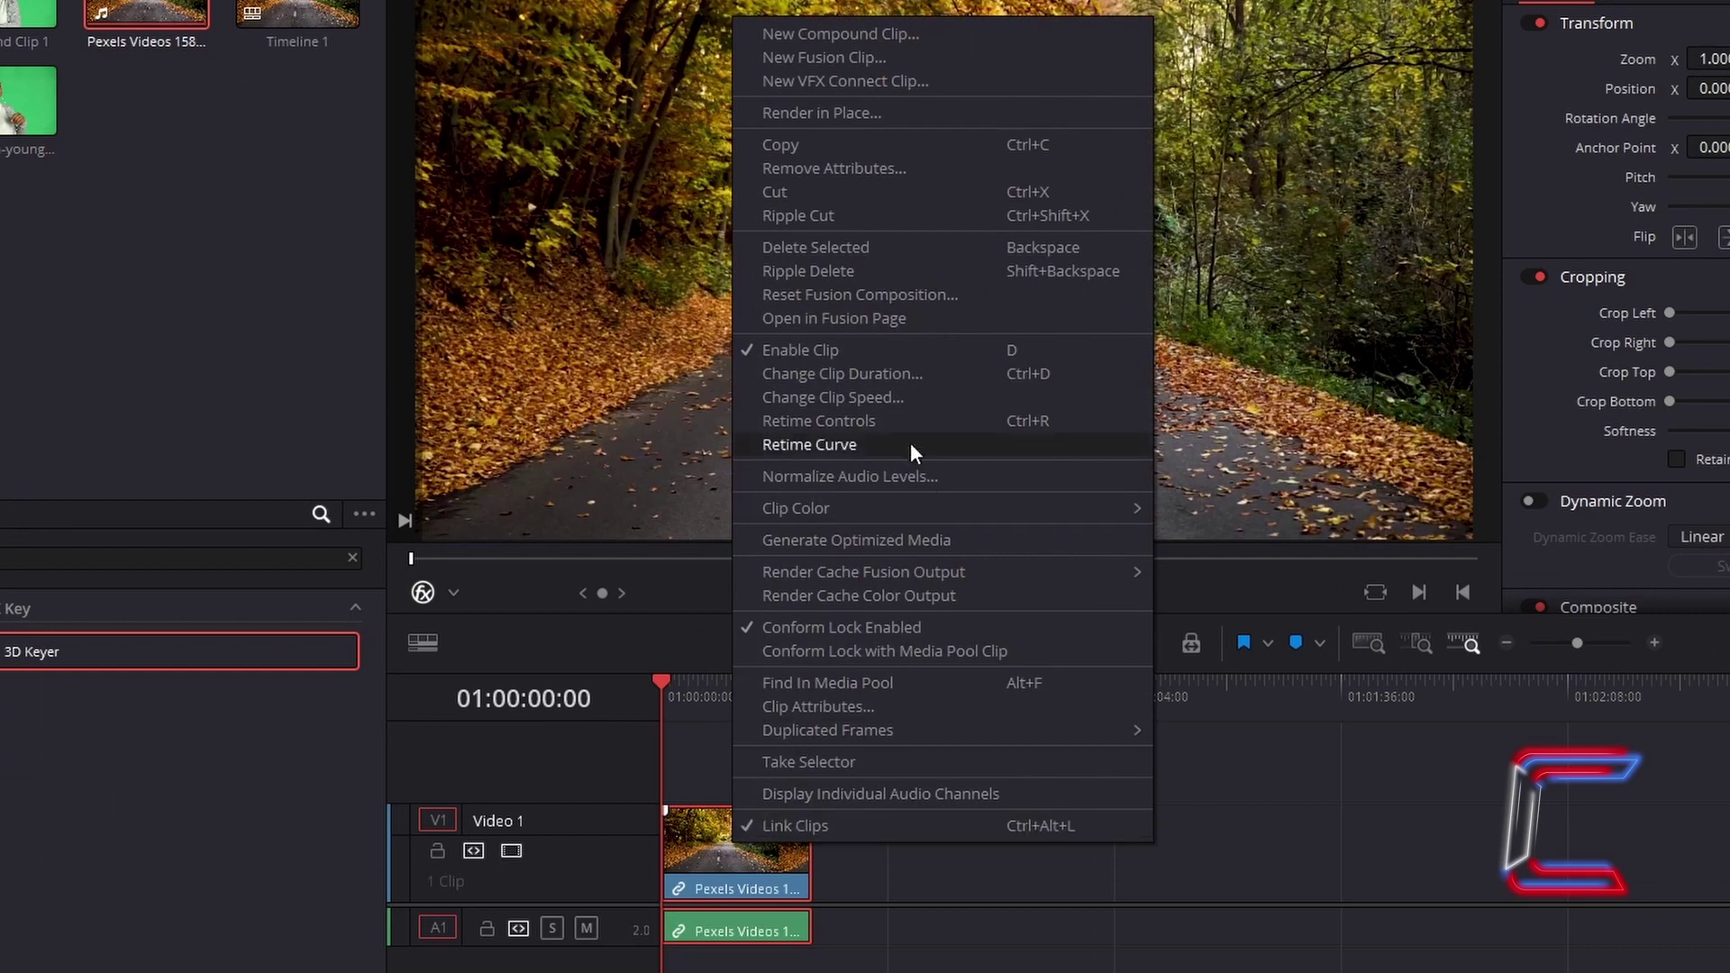
click(961, 318)
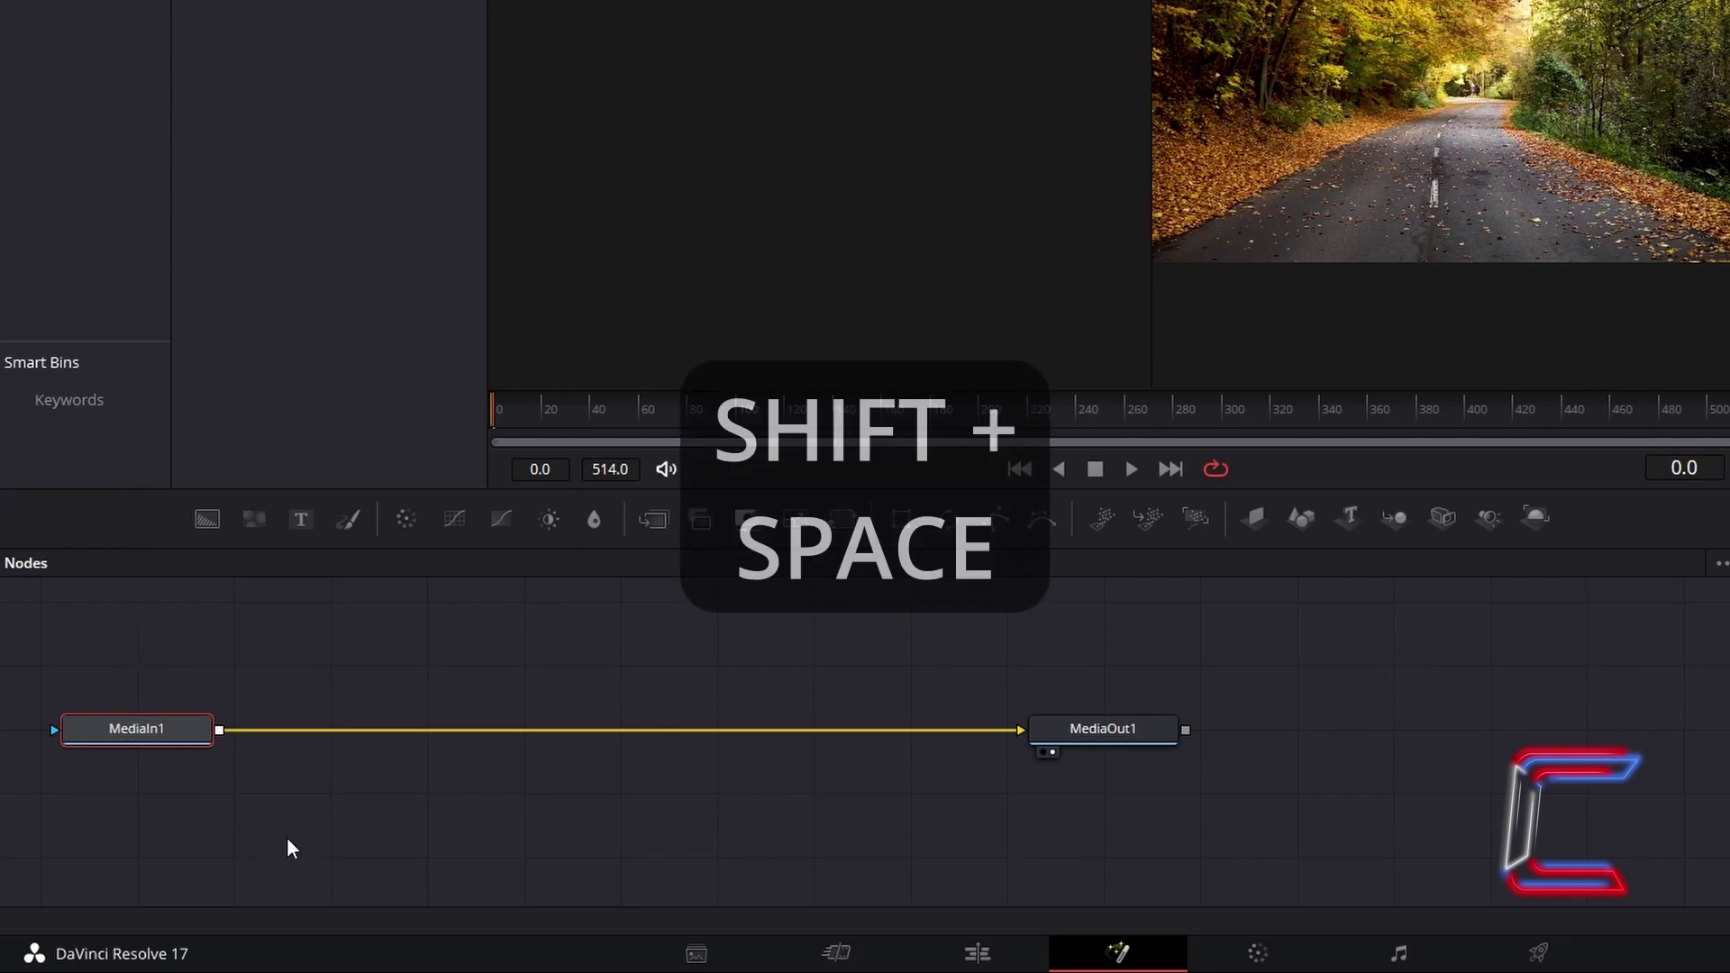
key(shift+space)
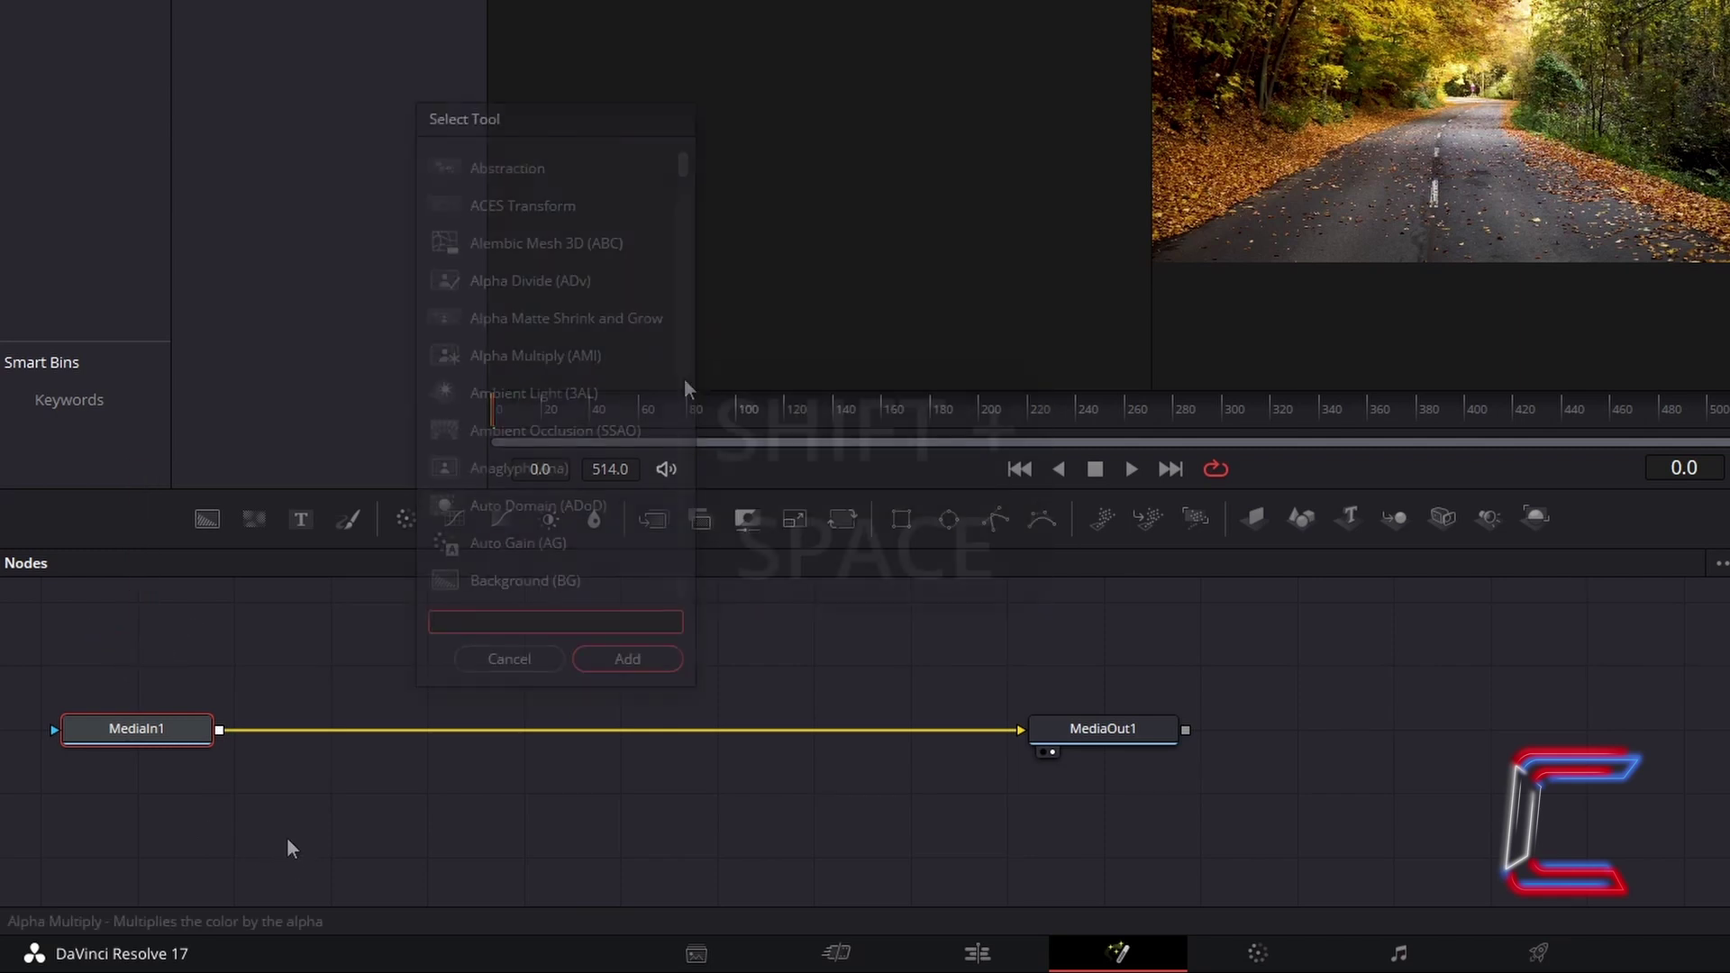
text(Displace)
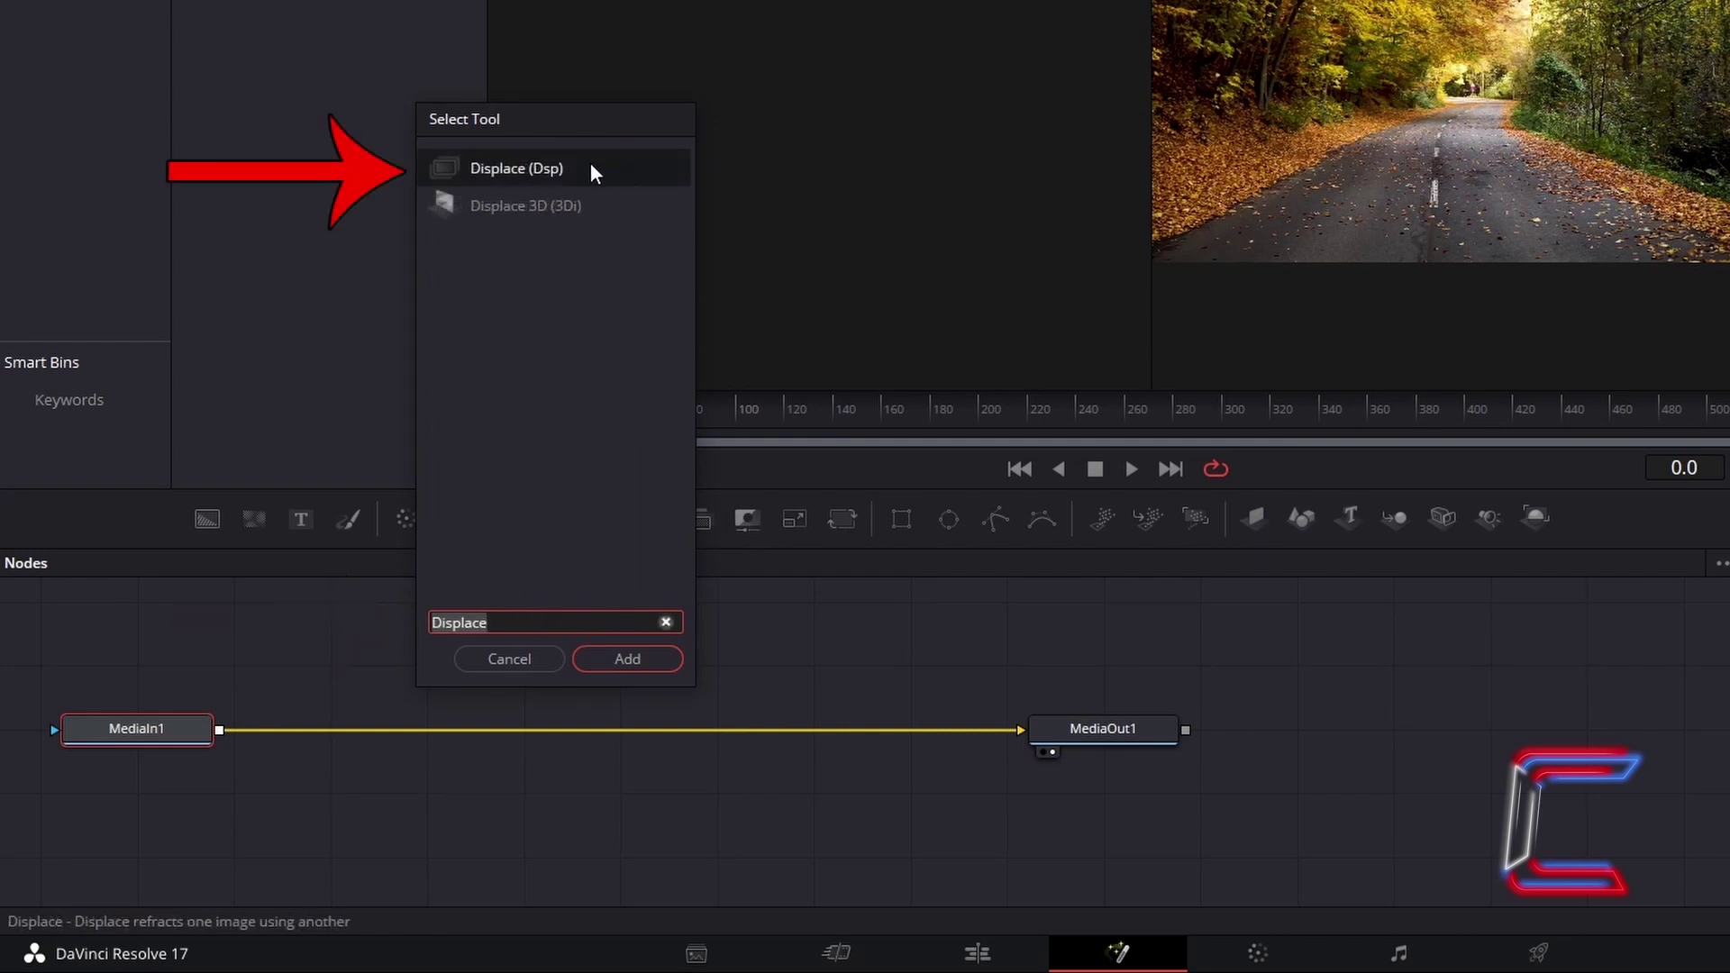
click(658, 663)
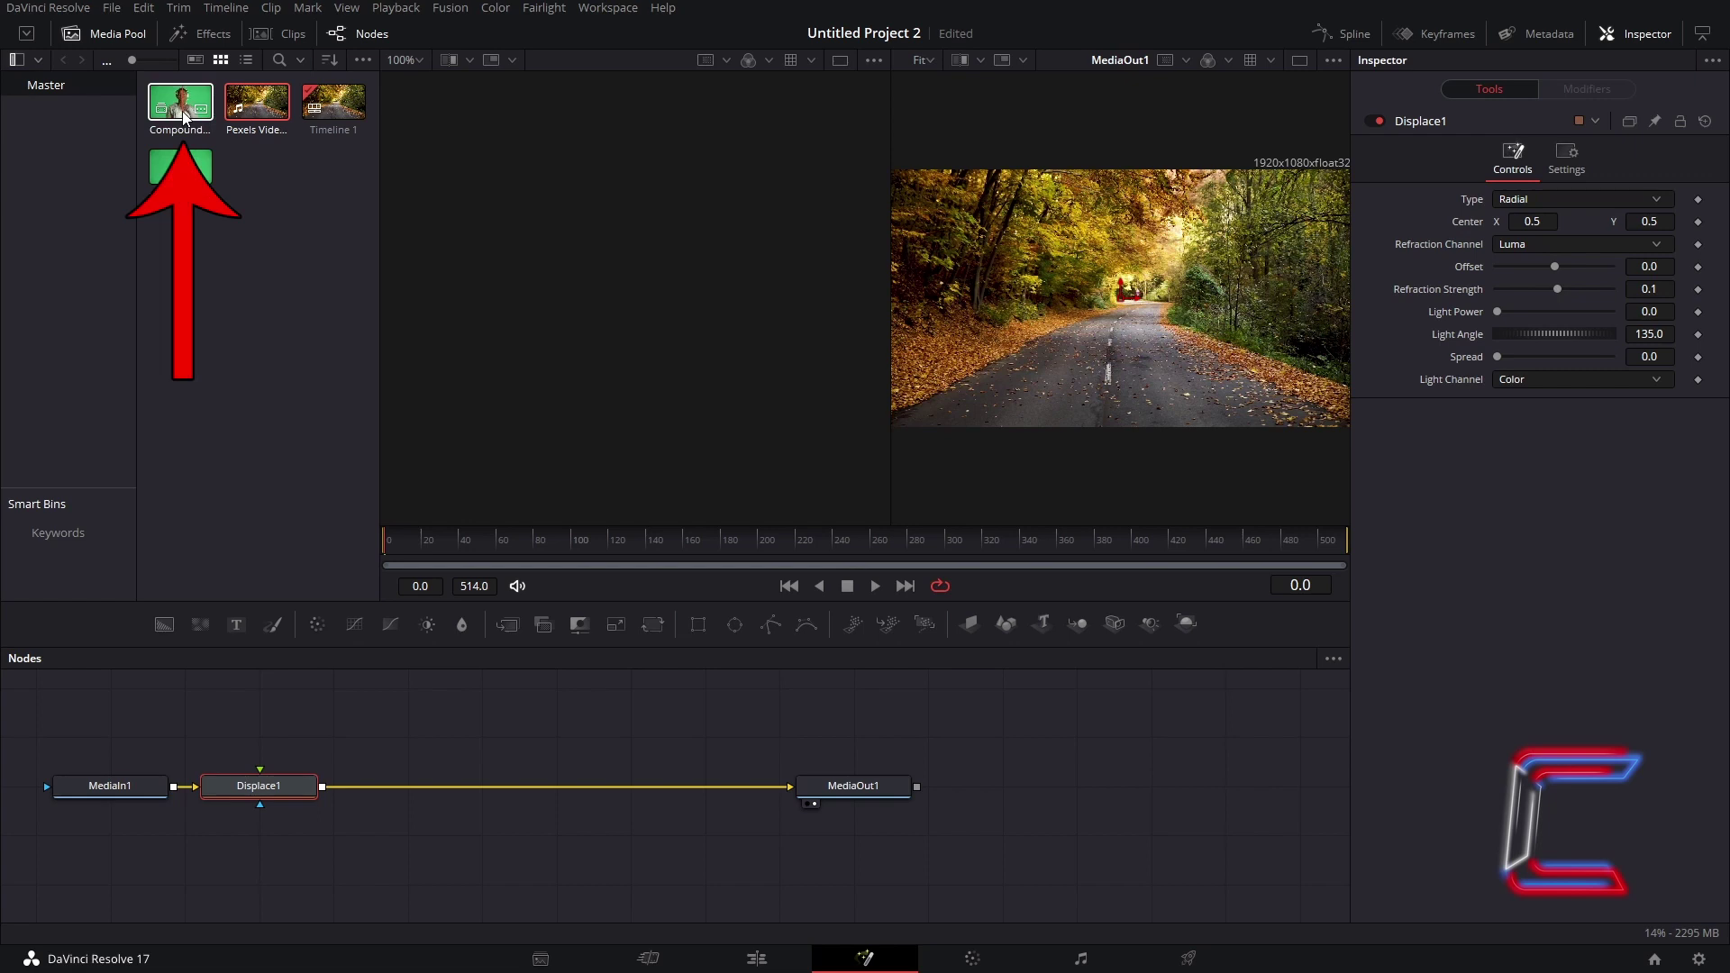
Bring the compound clip in as MediaIn2 and wire it into Displace1's second input
drag(184, 107, 263, 721)
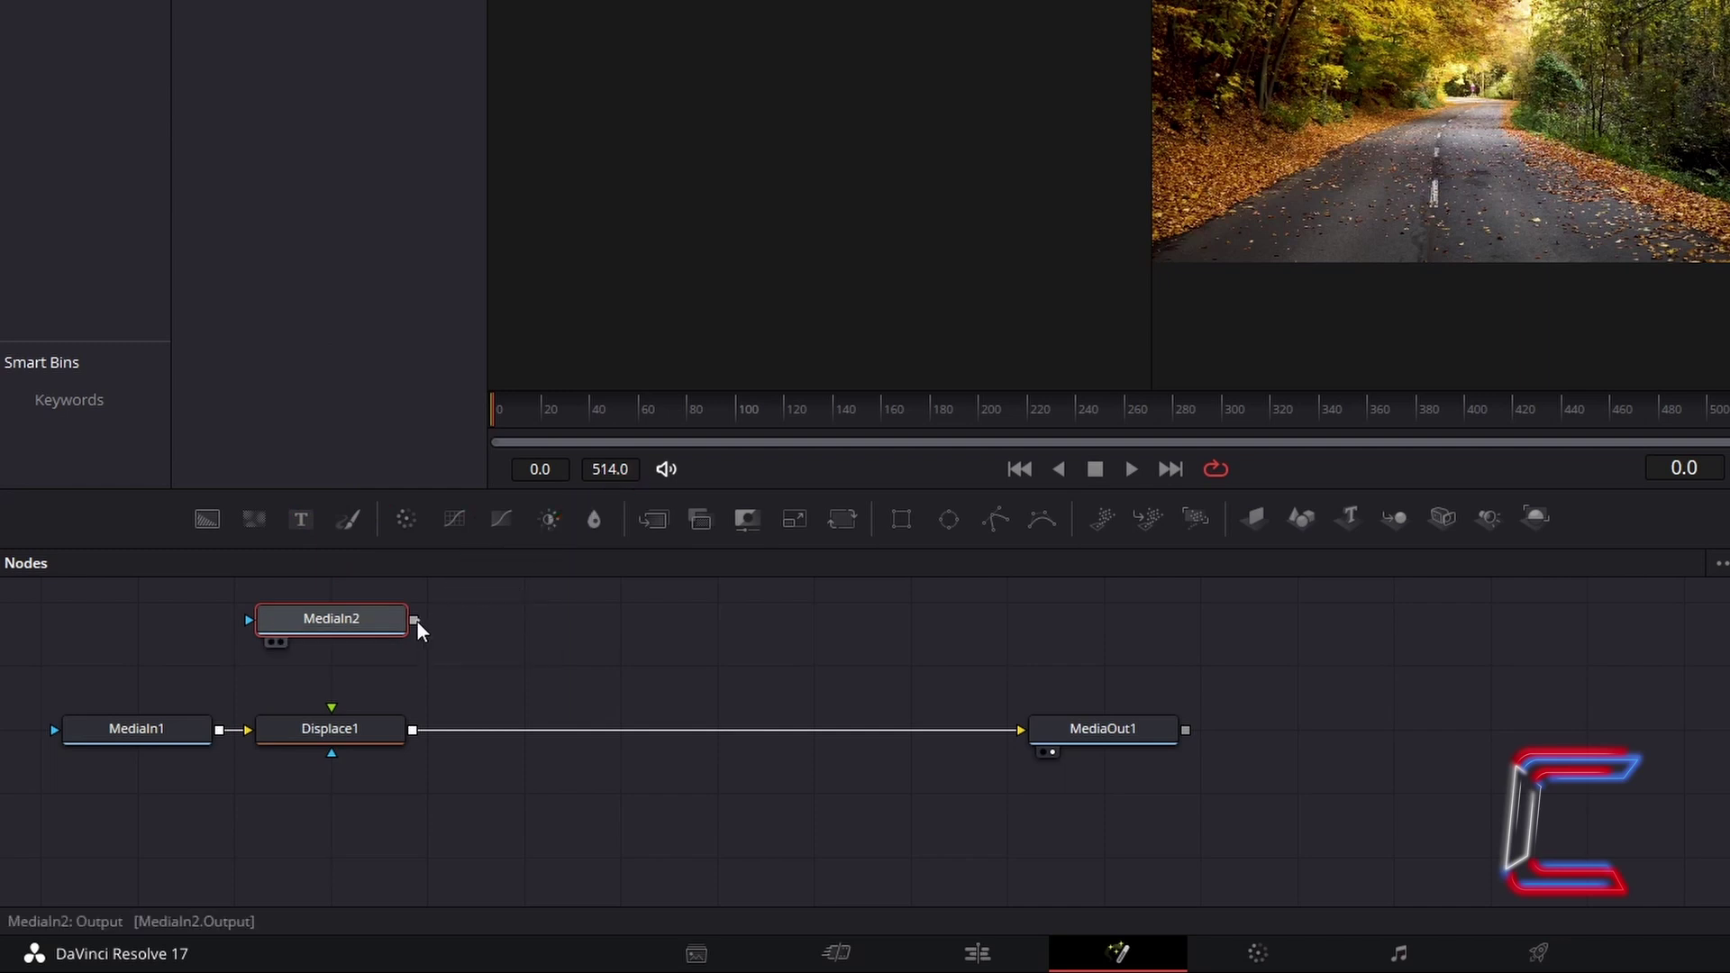
drag(416, 620, 331, 711)
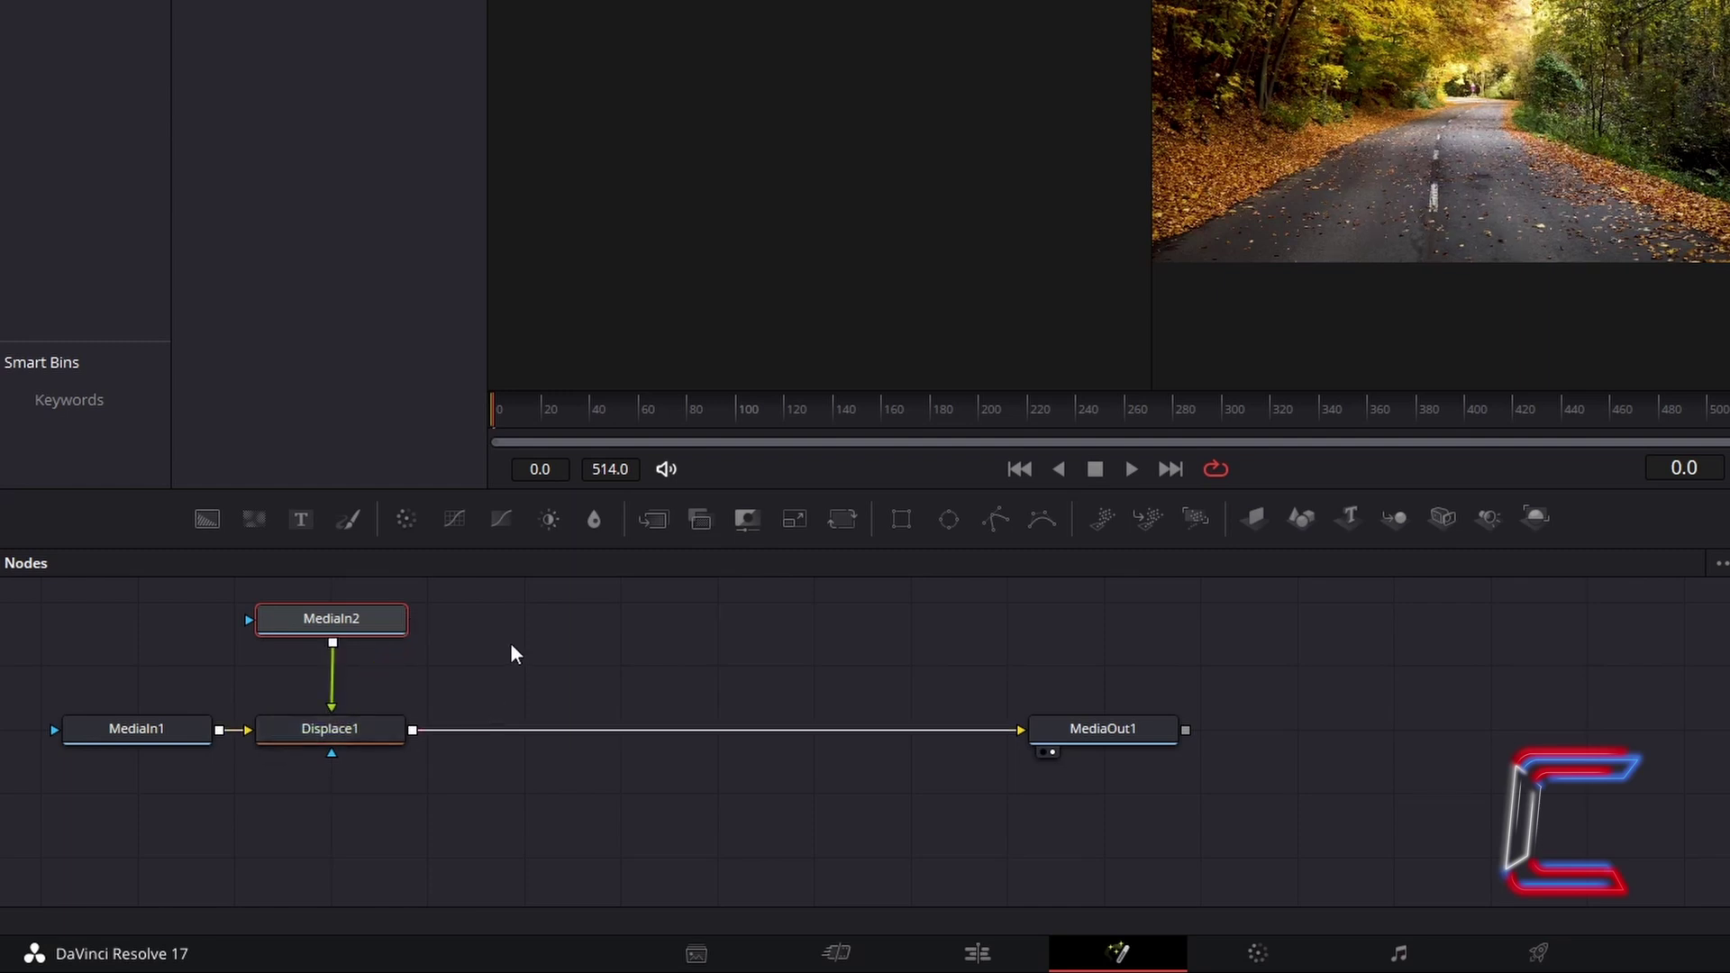
In Displace1's Inspector, enter Refraction Strength 1, Light Power 0.65, Light Angle 45 and Spread 0.1
click(376, 728)
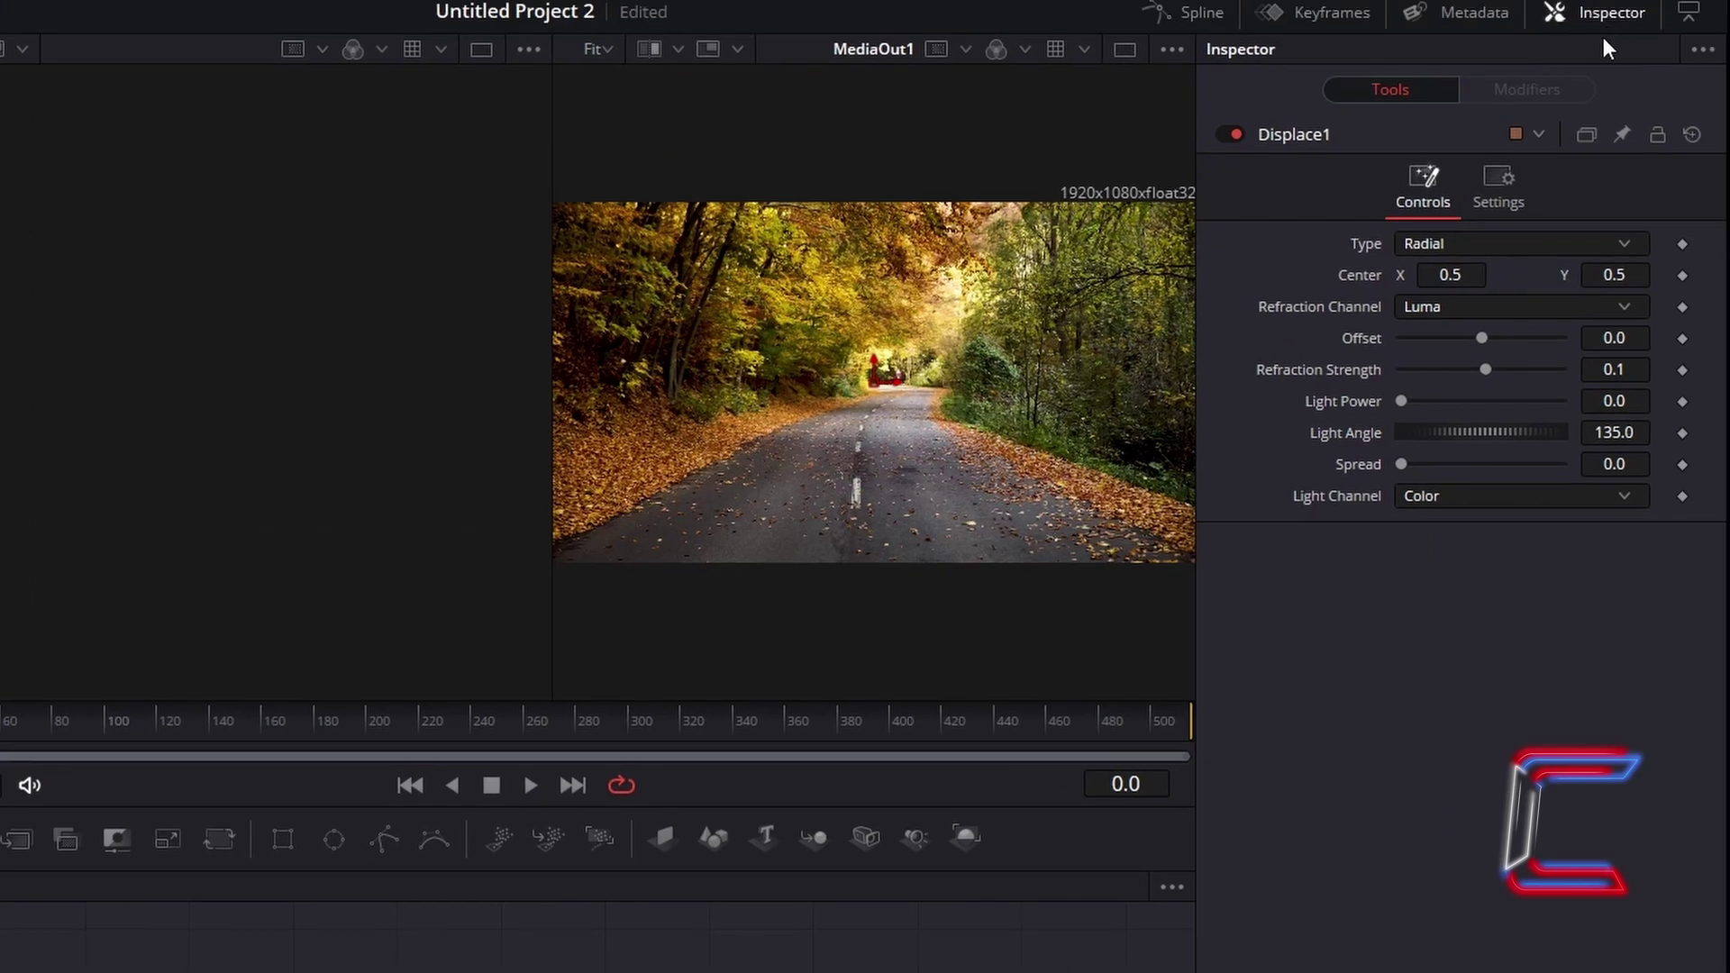
click(1622, 369)
text(1)
key(Return)
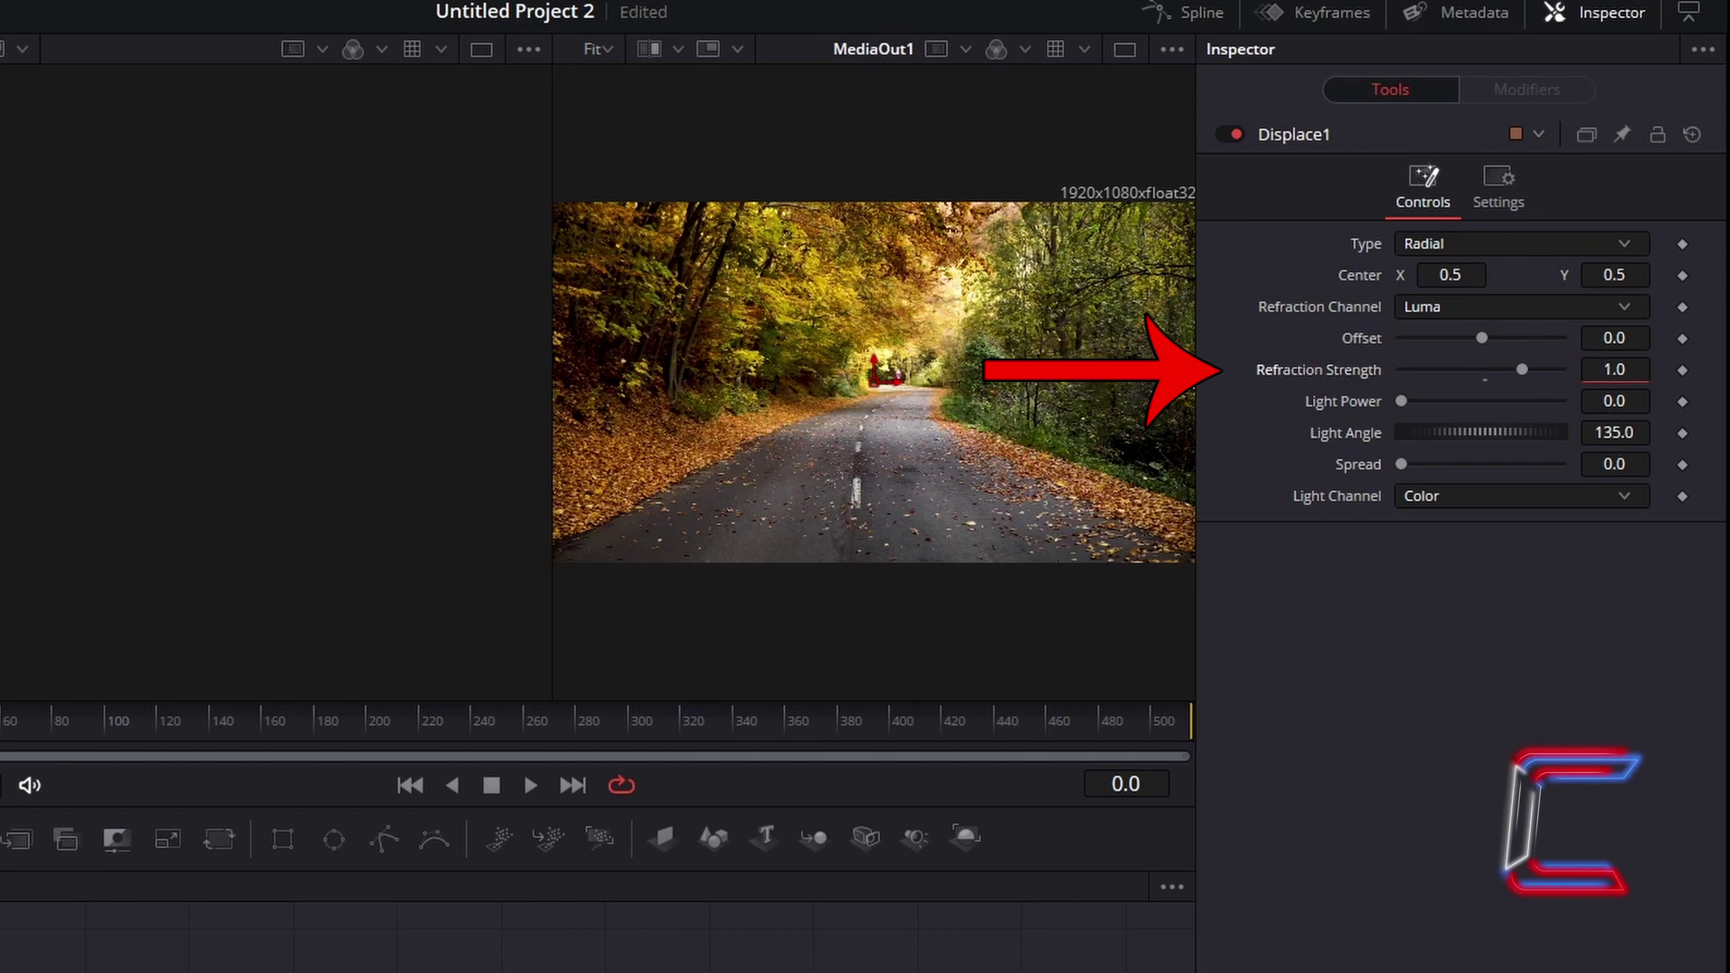
click(1614, 401)
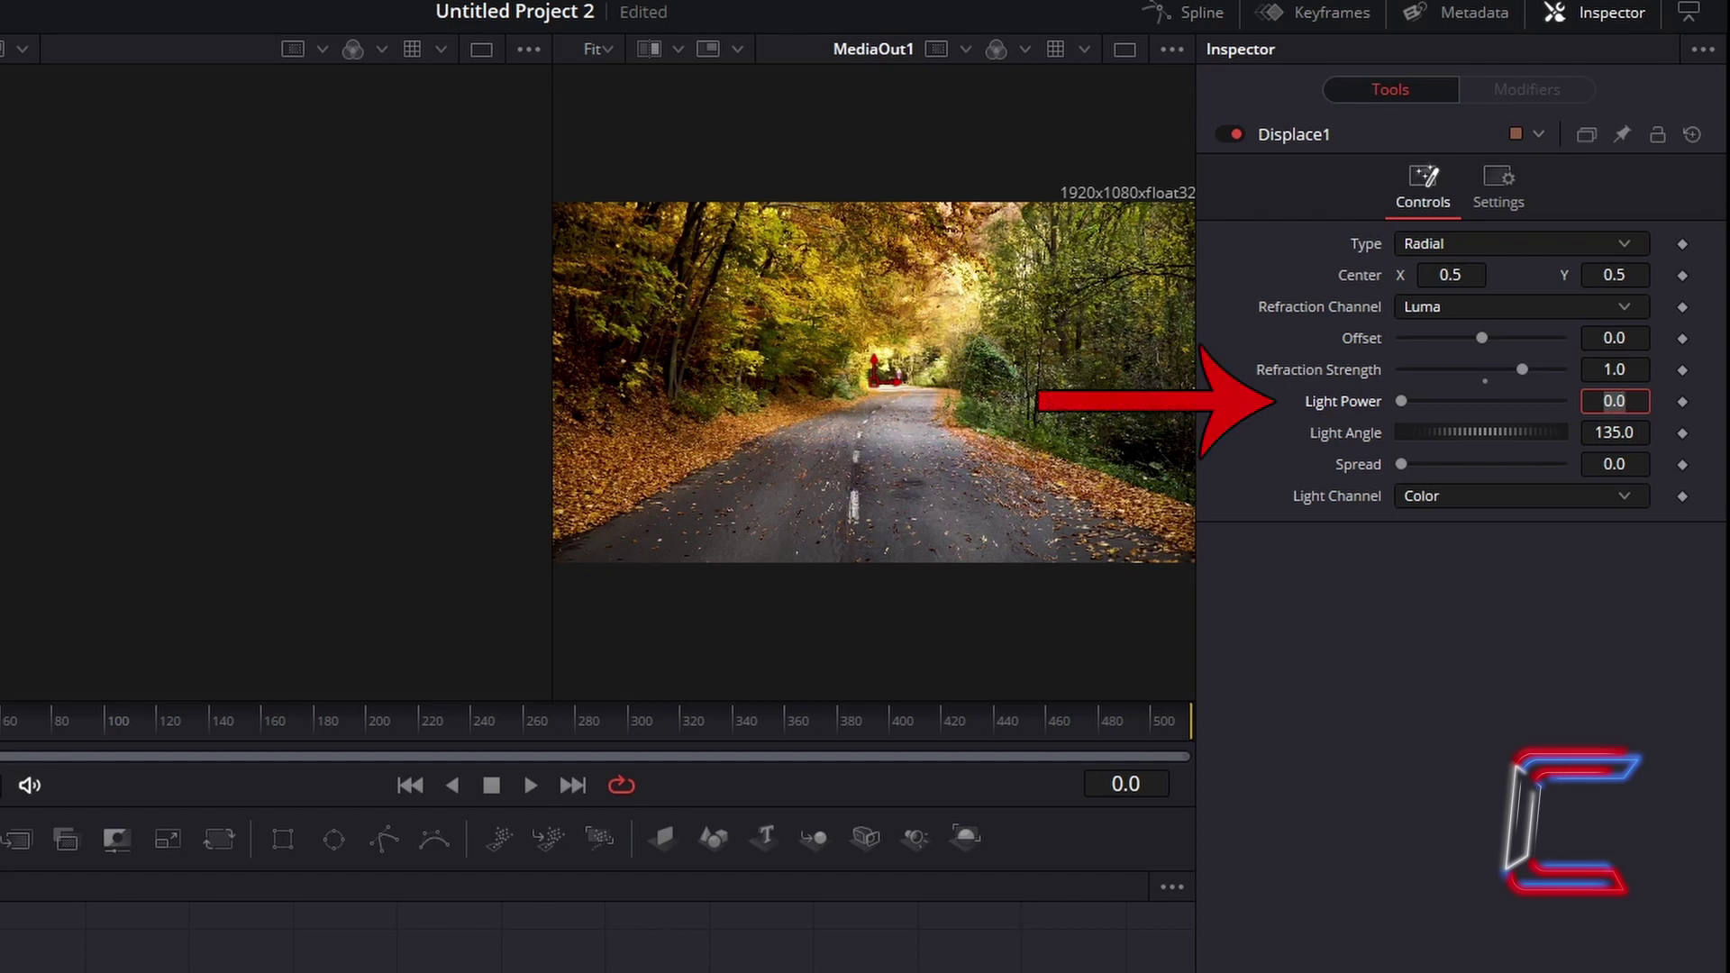
text(.65)
key(Tab)
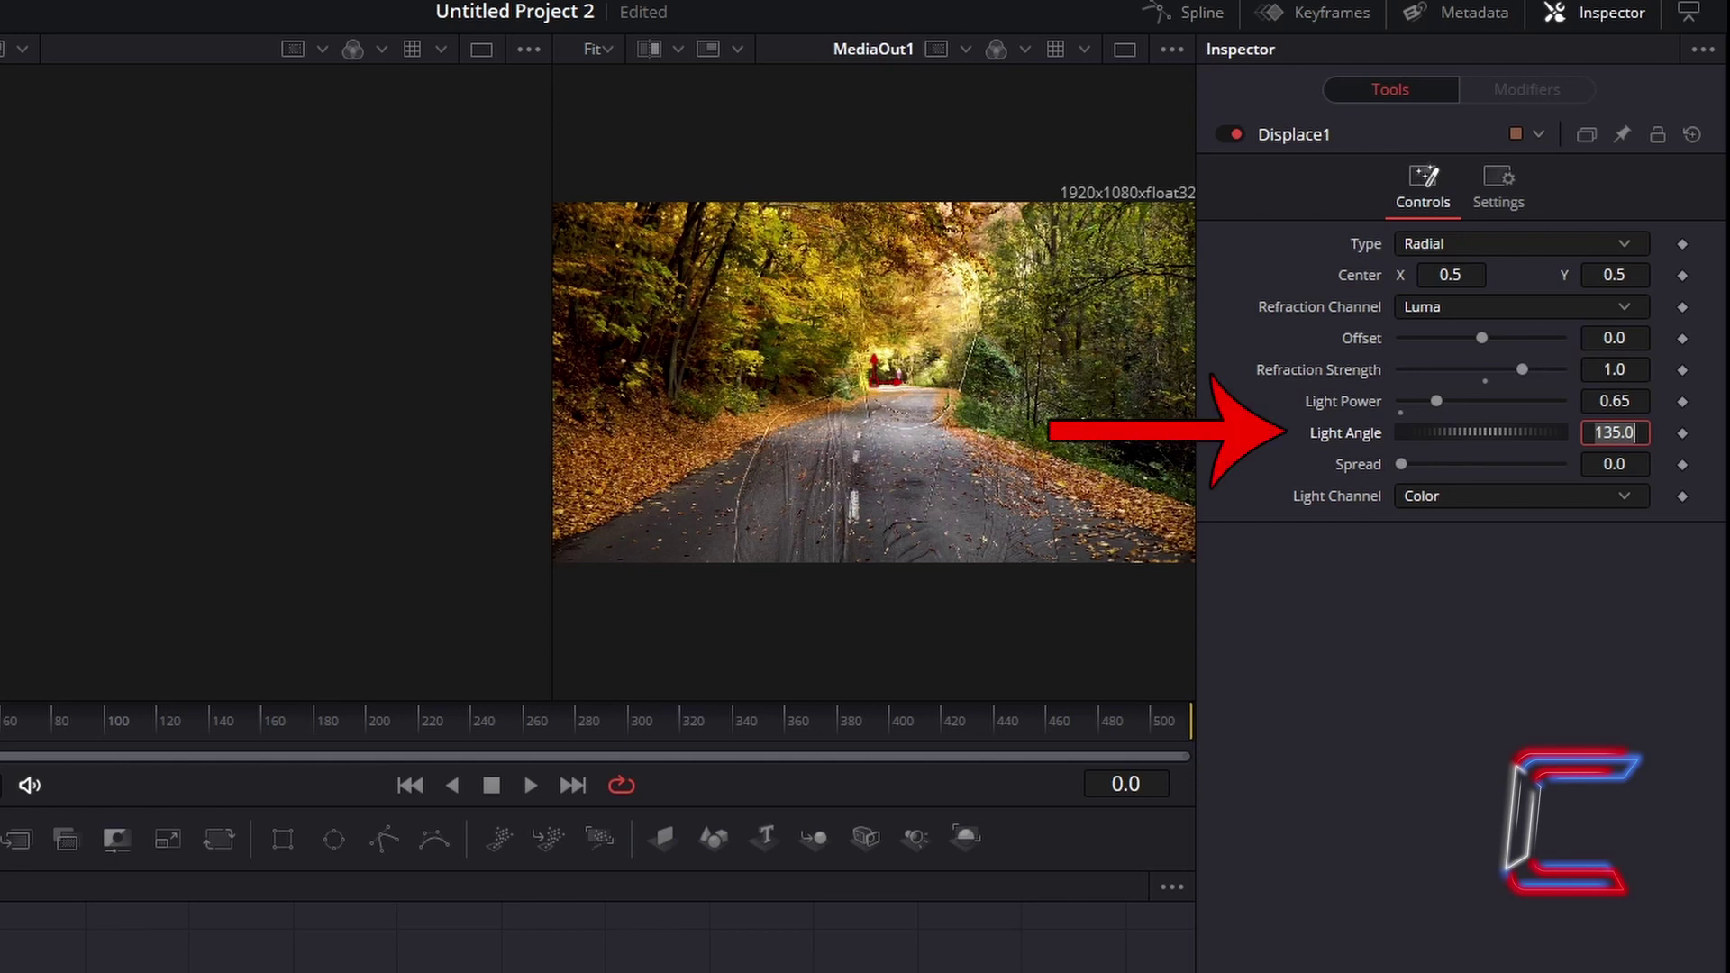
text(45)
key(Tab)
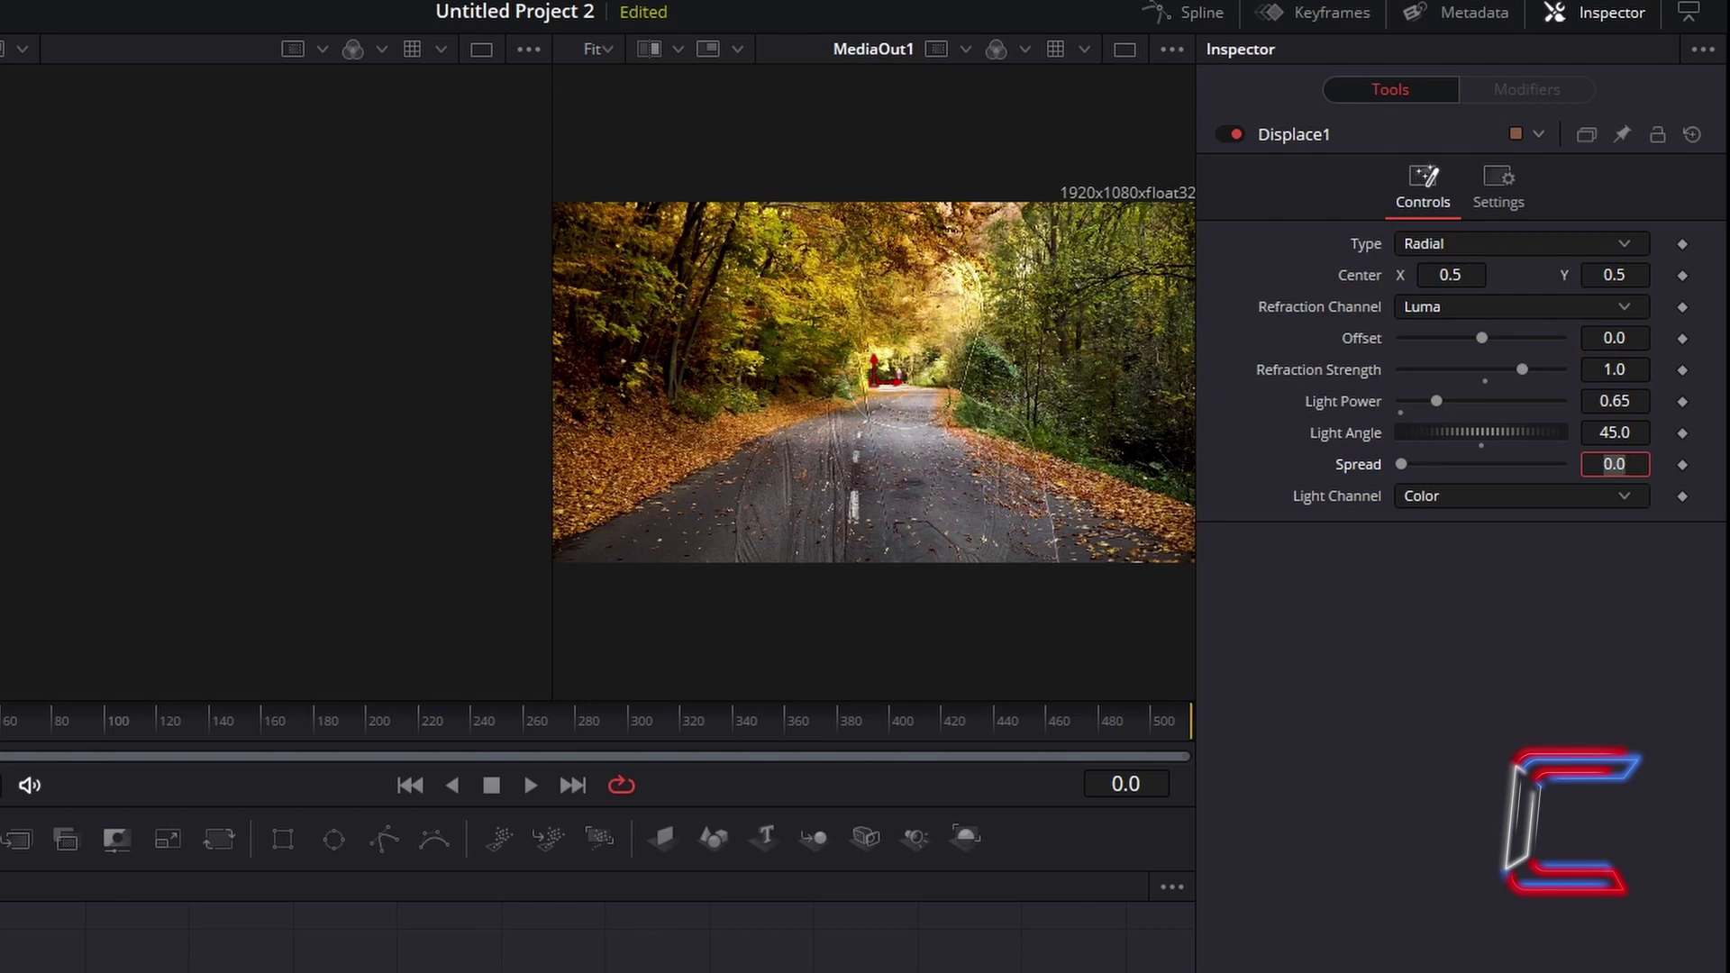
key(BackSpace)
text(0.1)
key(Tab)
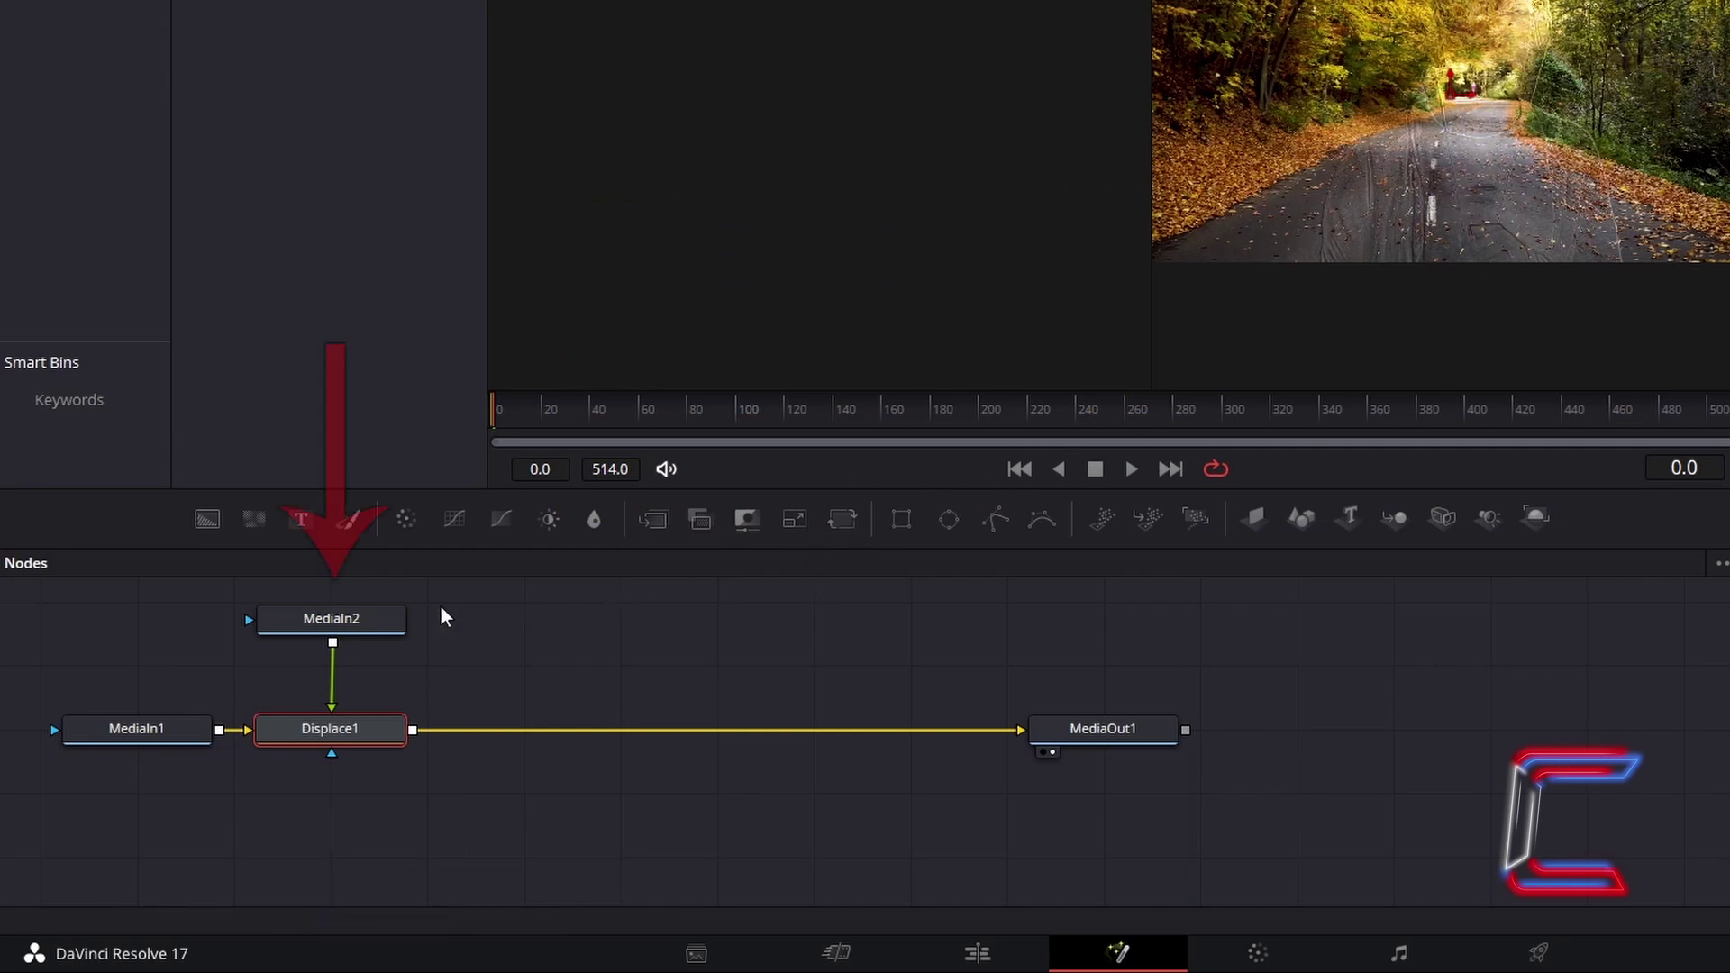
Add a Transform node after MediaIn2, feeding Displace1
click(395, 629)
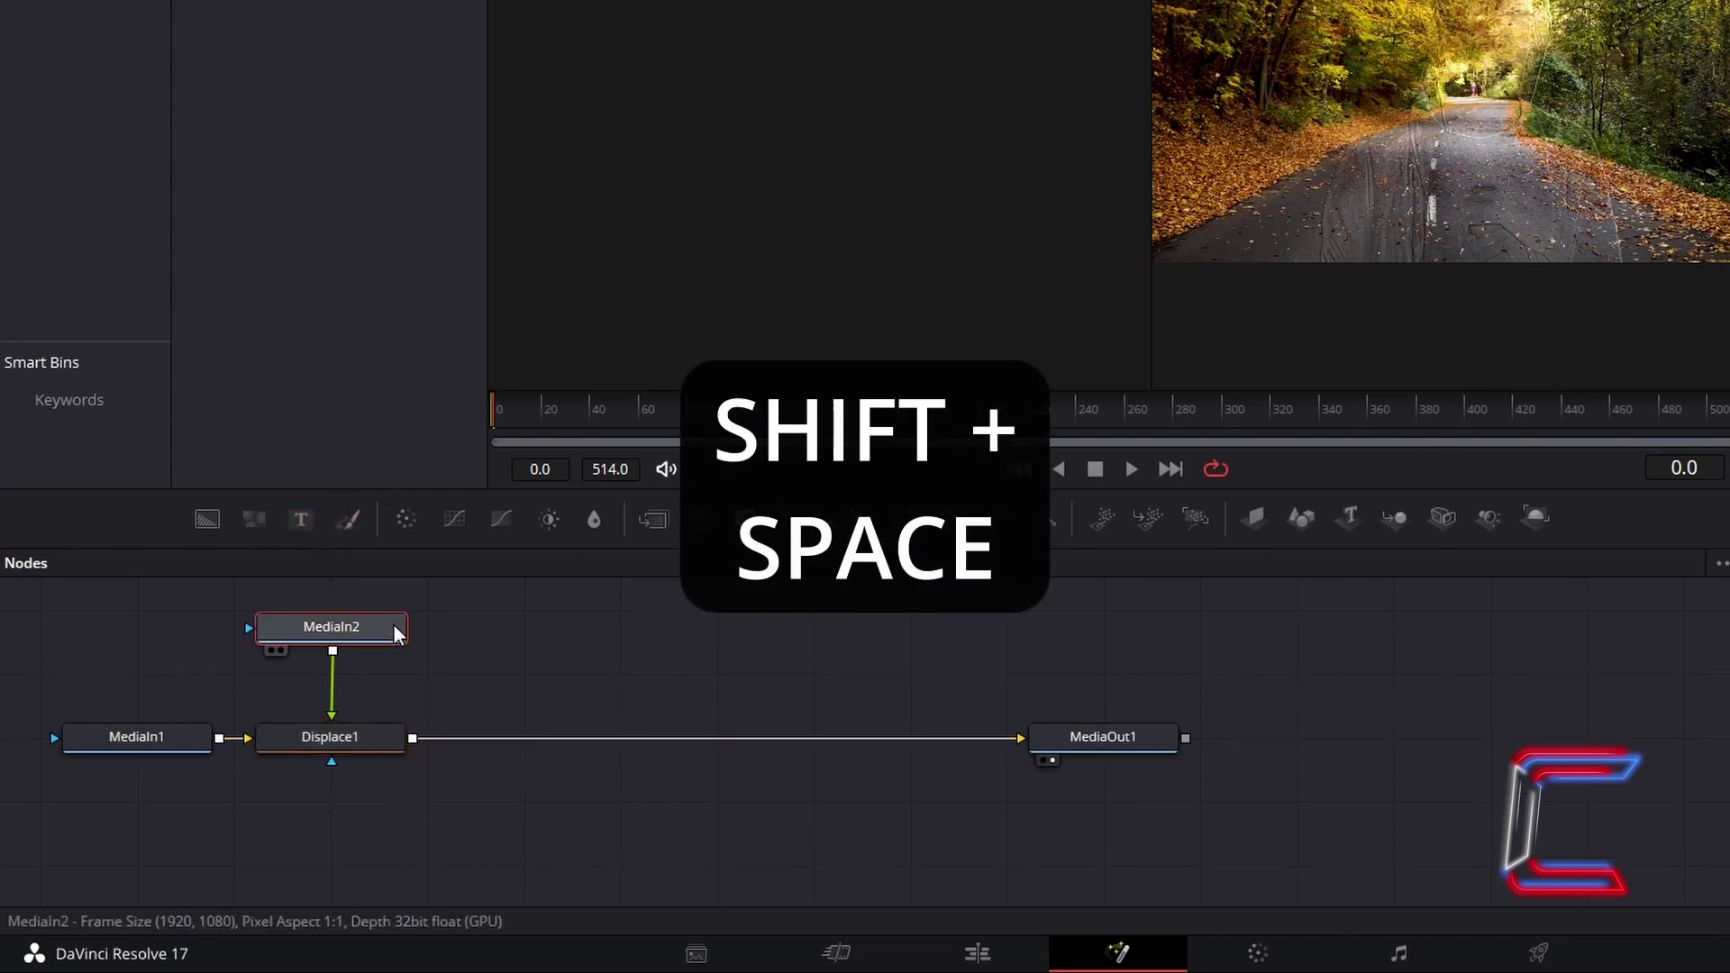
key(shift+space)
text(Transform)
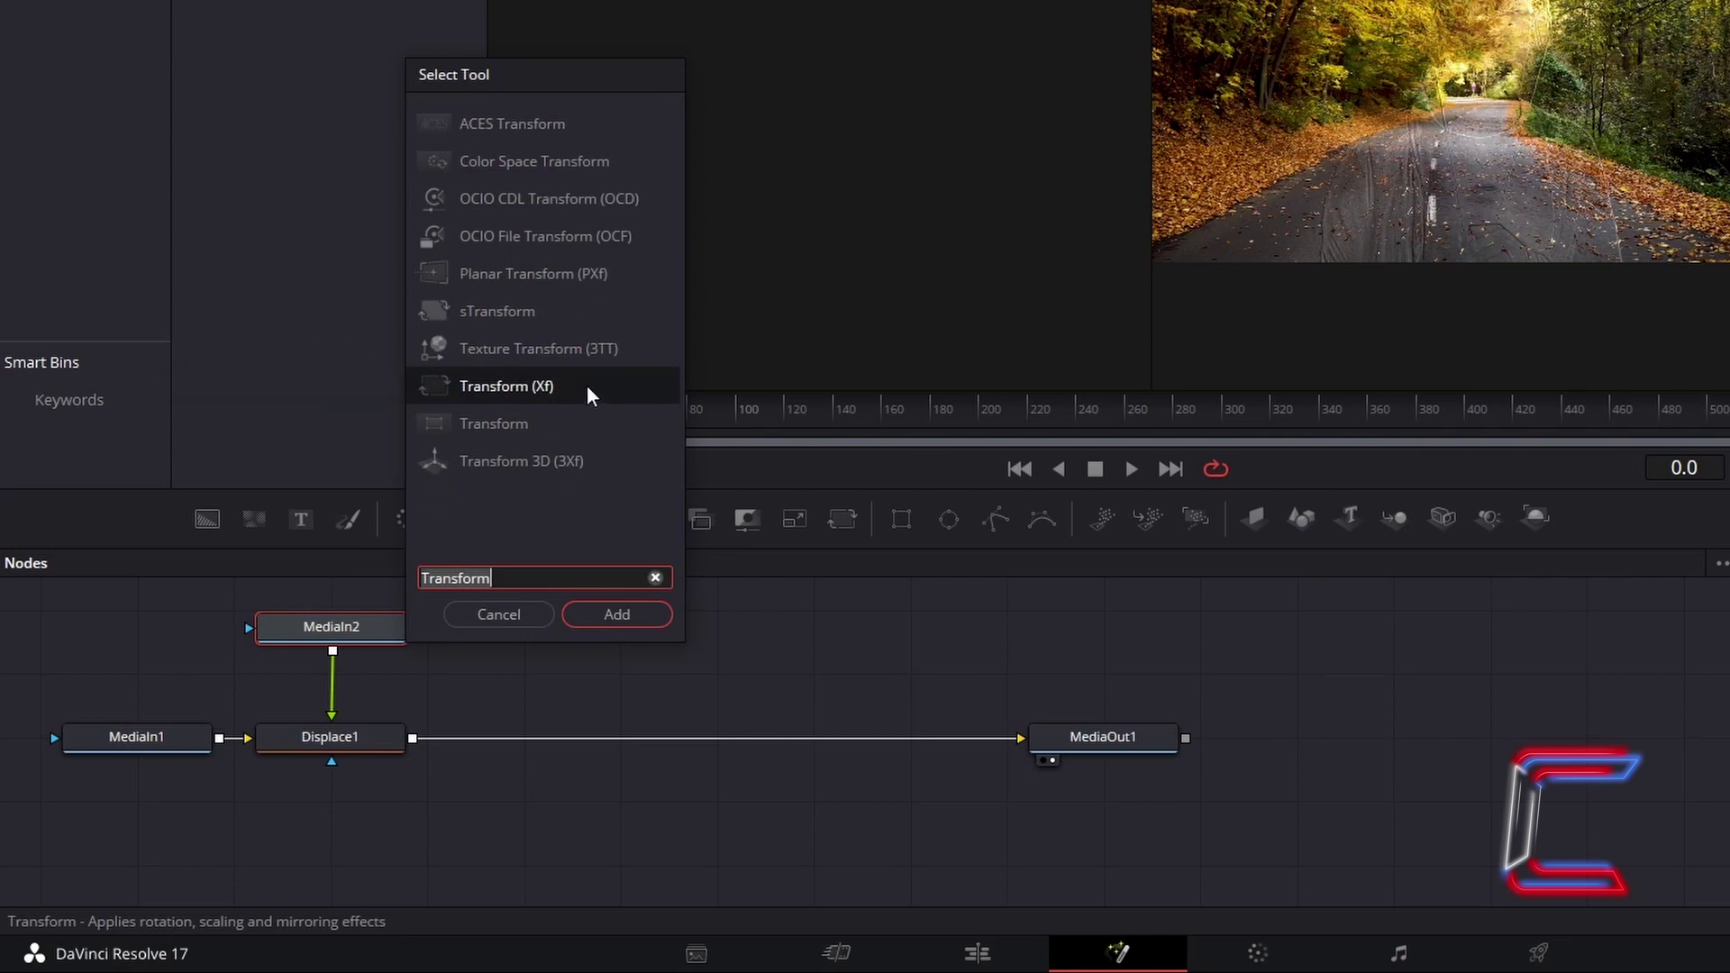
click(644, 618)
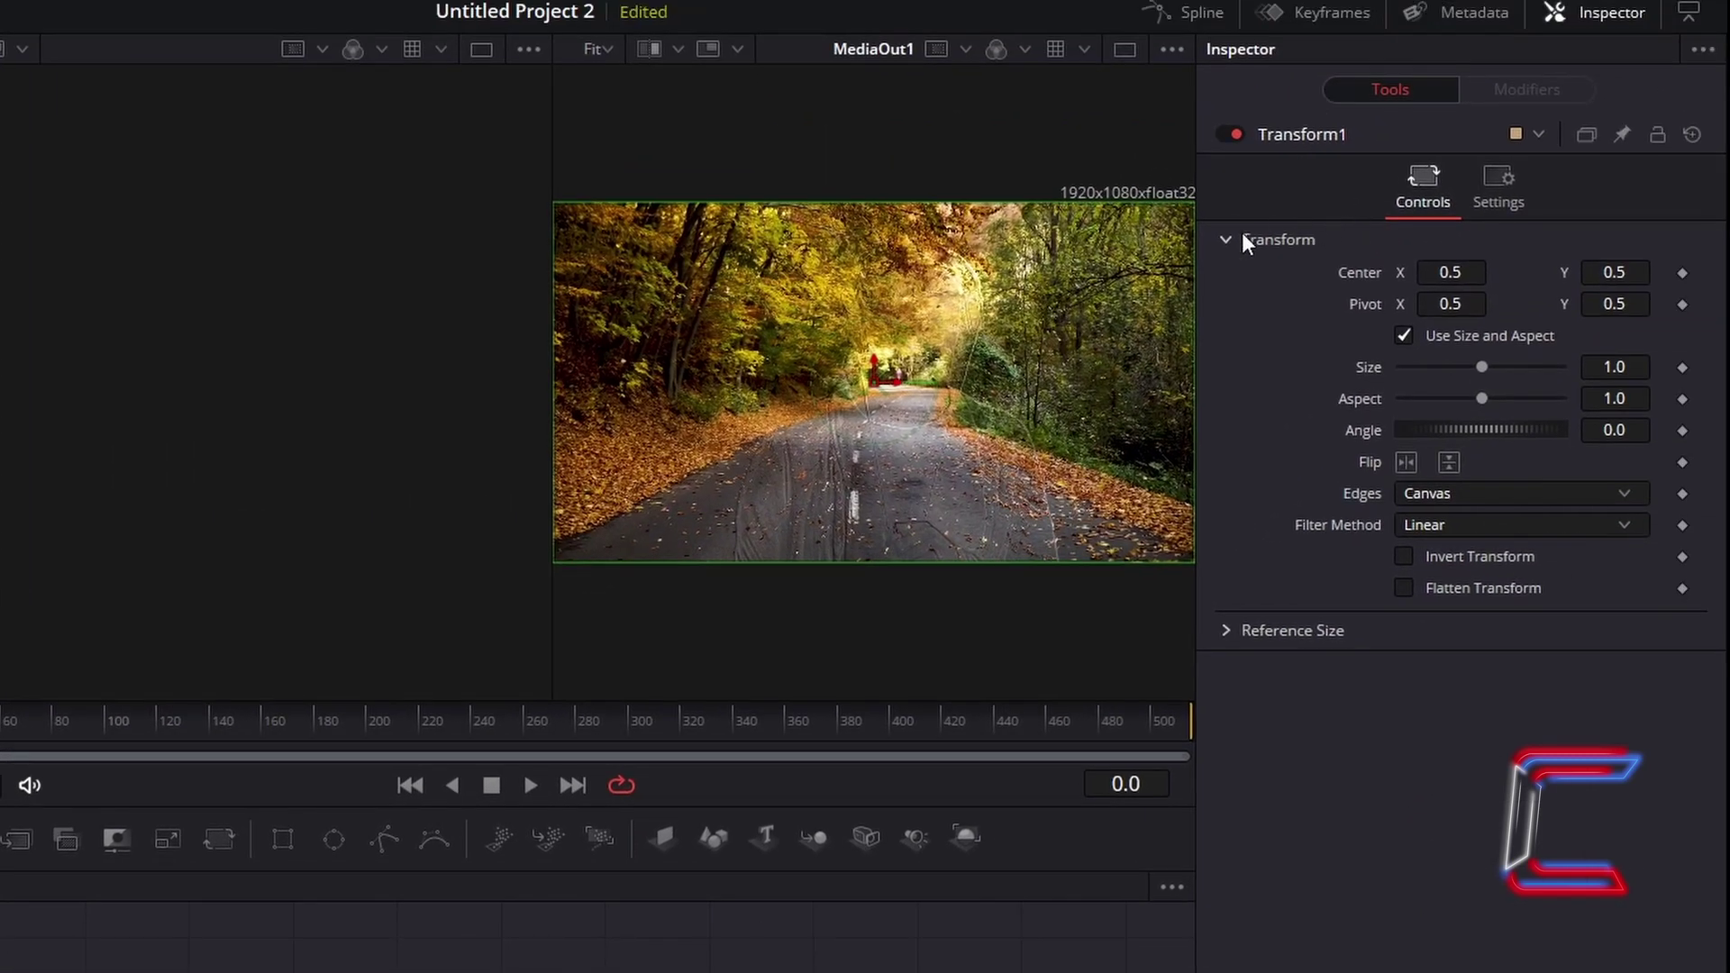
Lower the displacement image to Center Y 0.39, shrink it to about 0.78 and rotate it slightly
drag(1470, 273, 1439, 272)
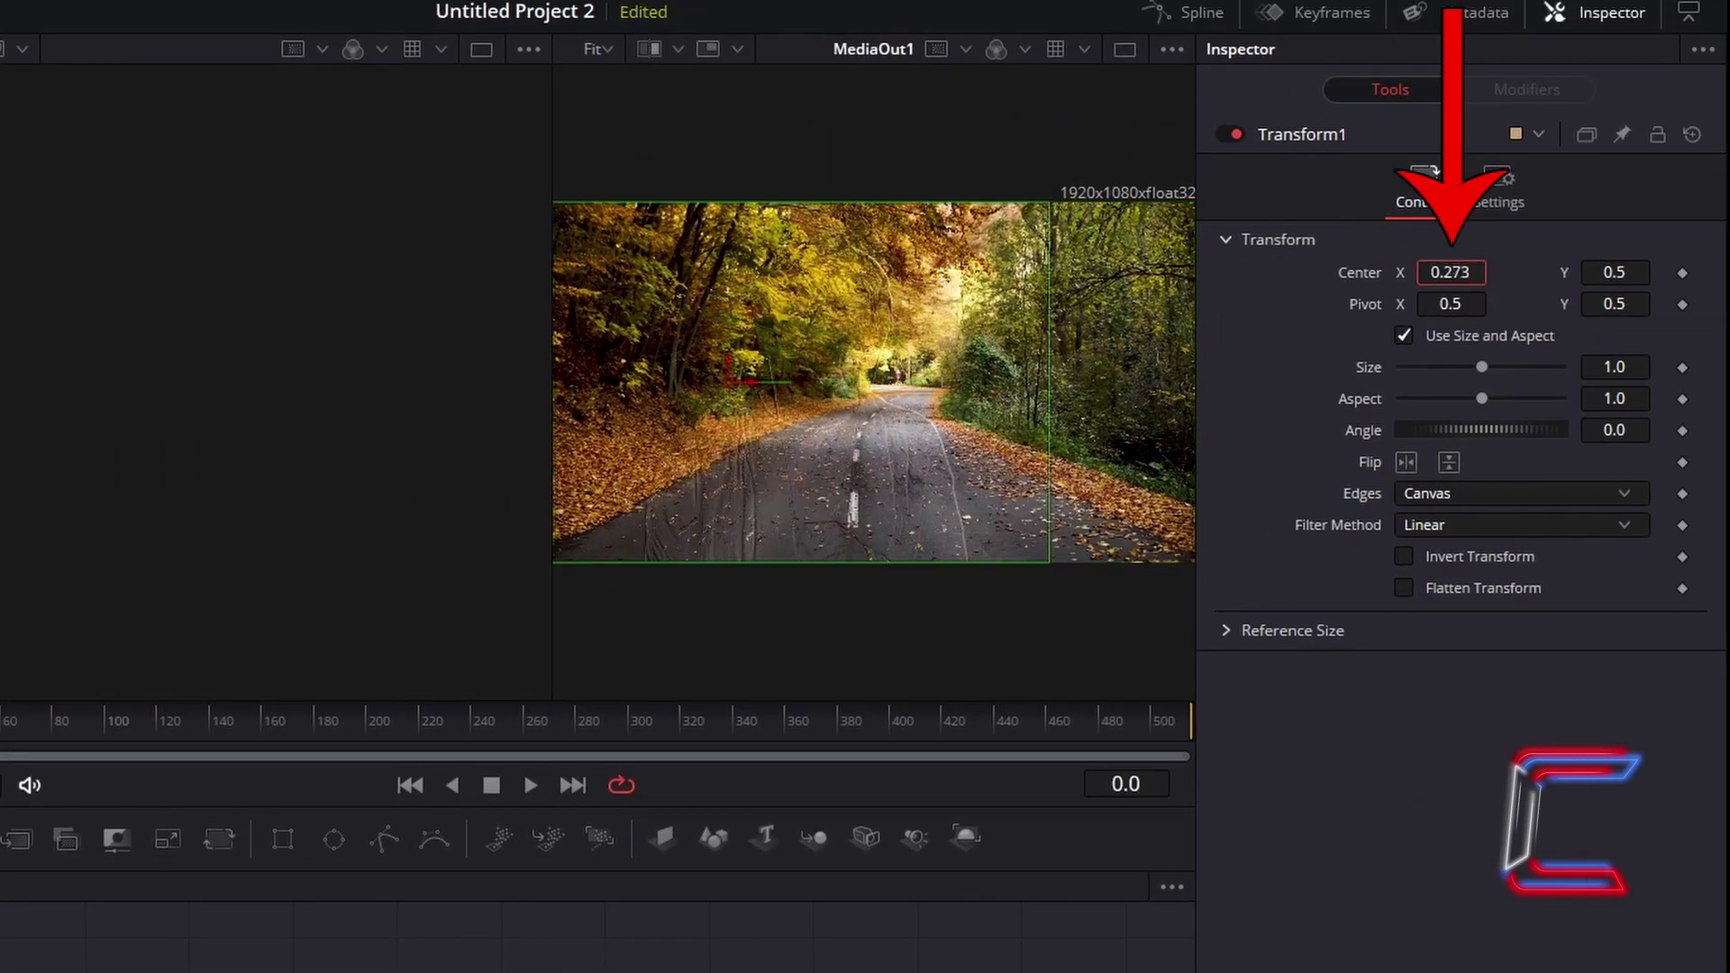
drag(1451, 272, 1511, 287)
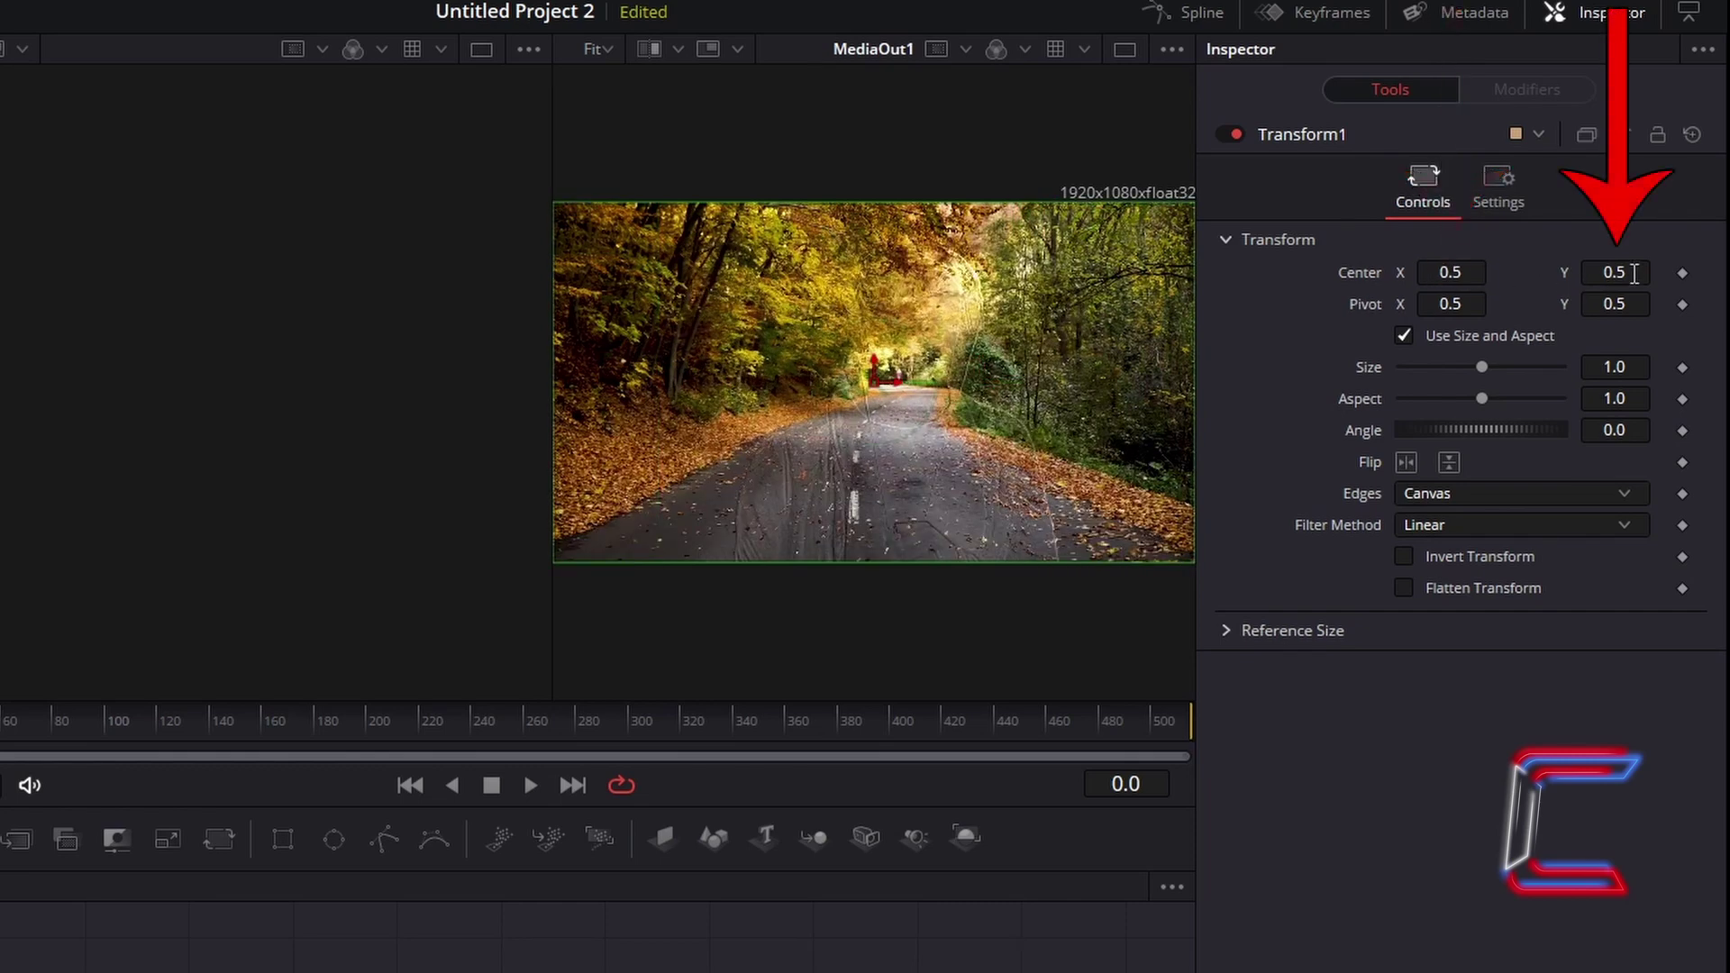
drag(1613, 272, 1619, 275)
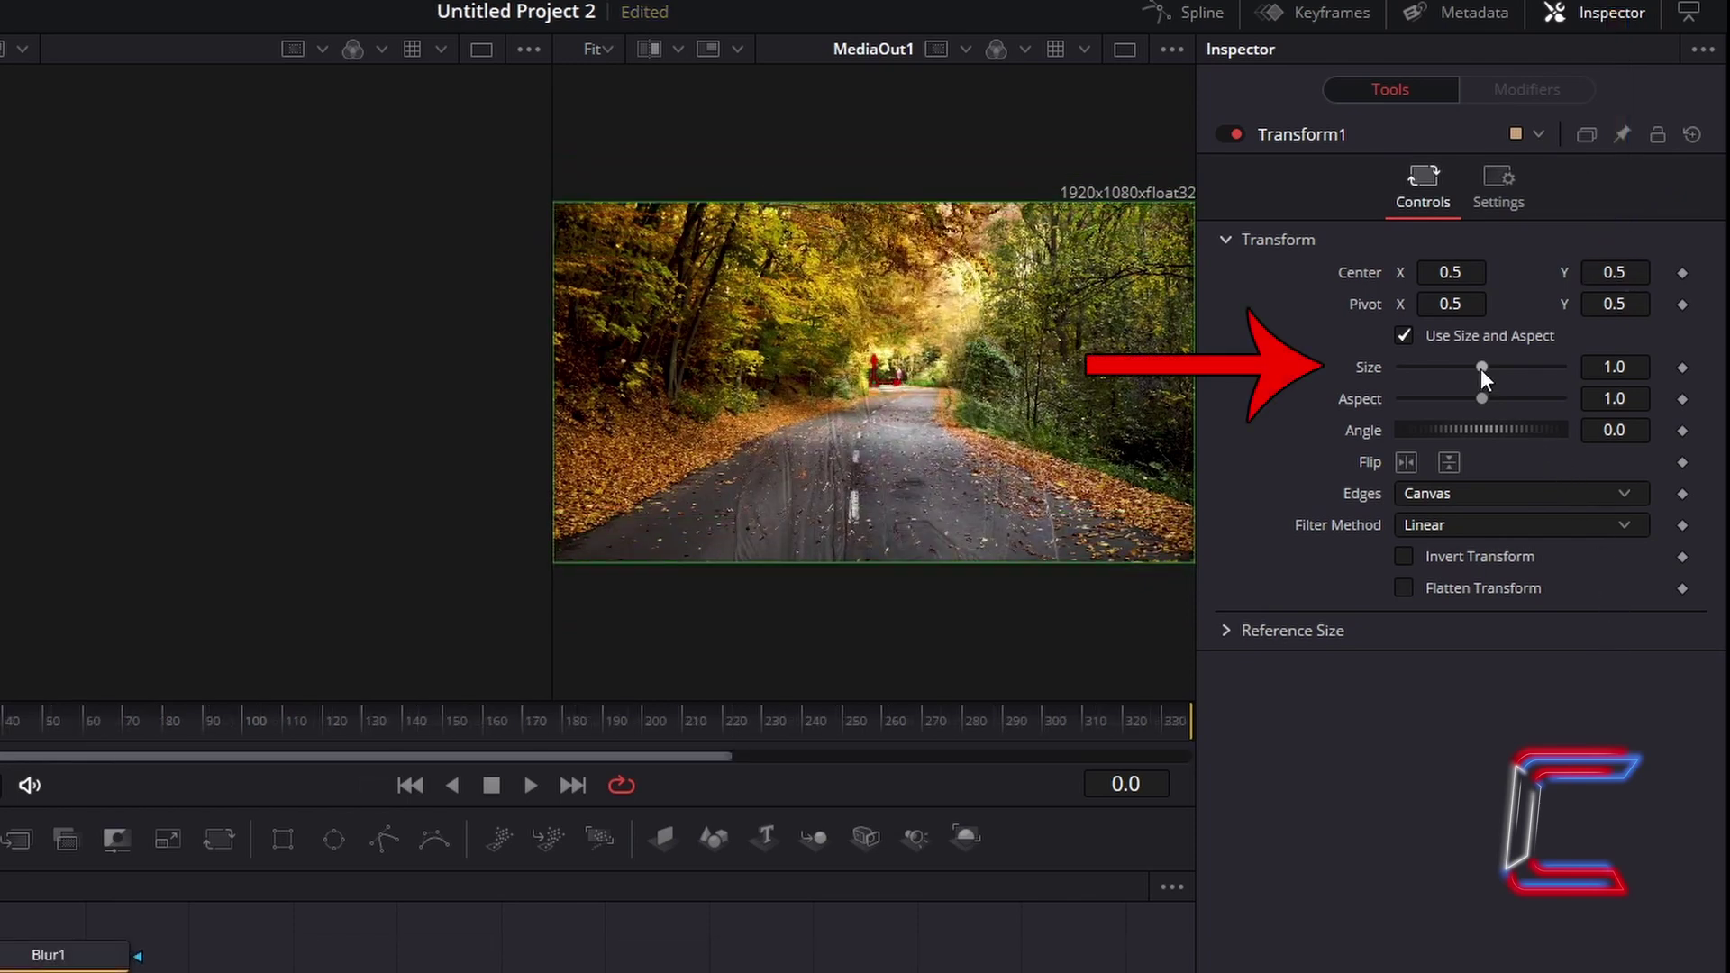
drag(1480, 369, 1484, 429)
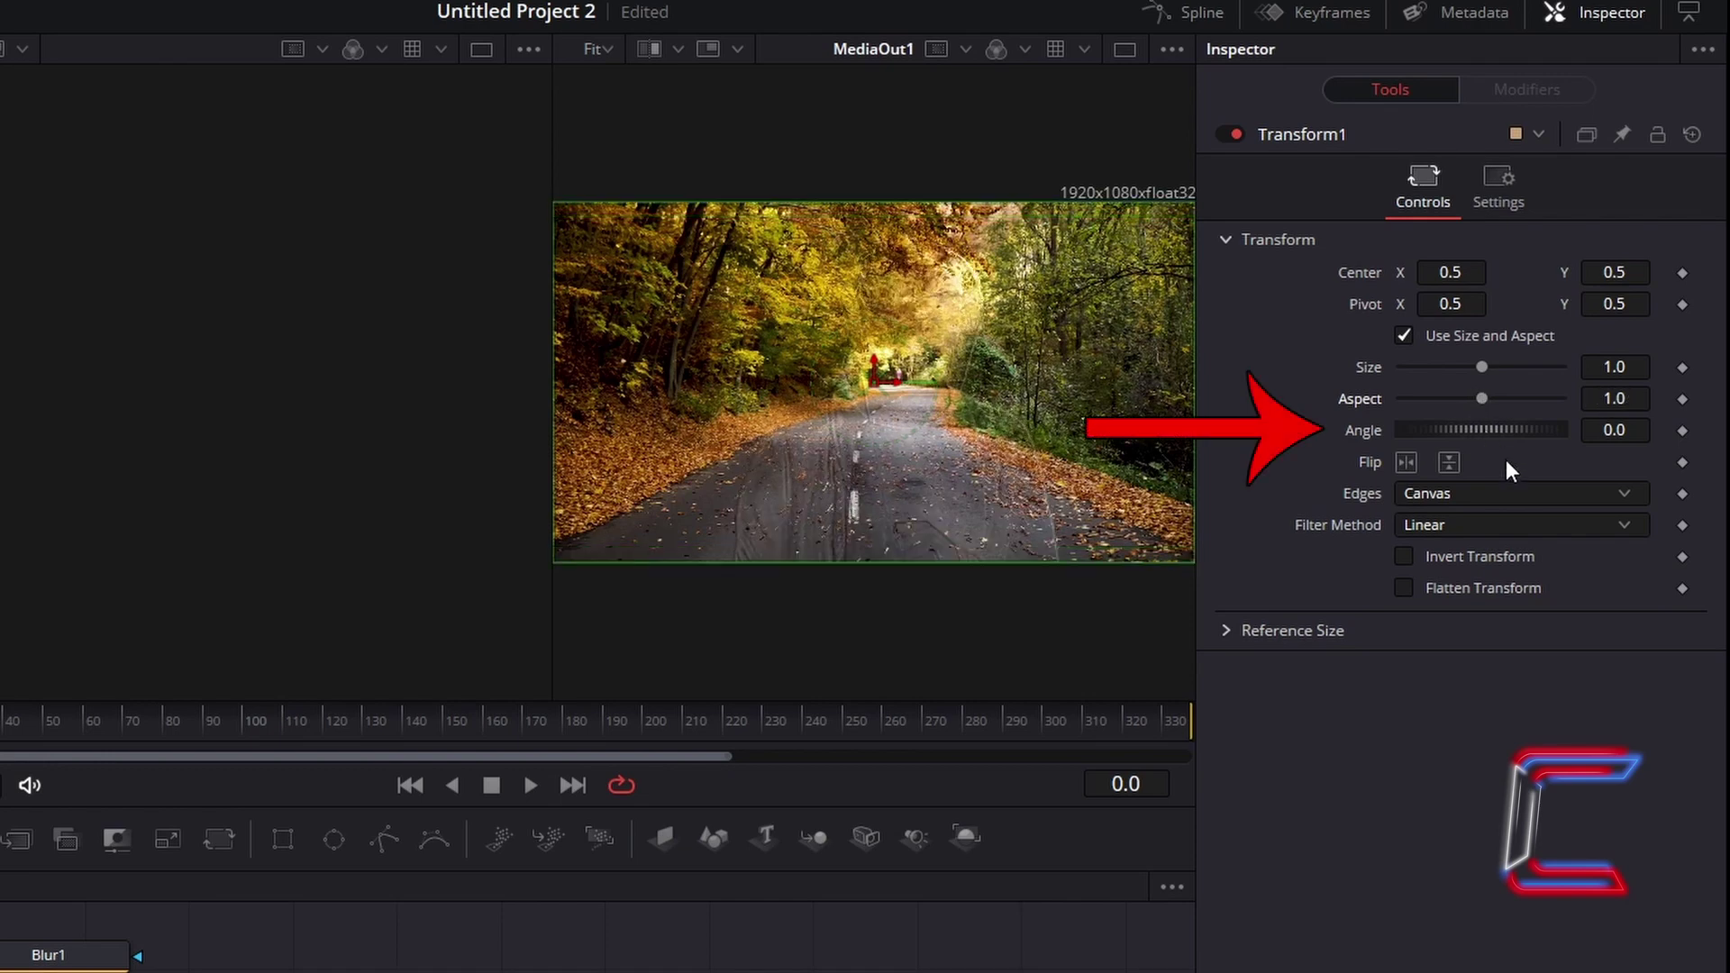
drag(1495, 438, 1496, 438)
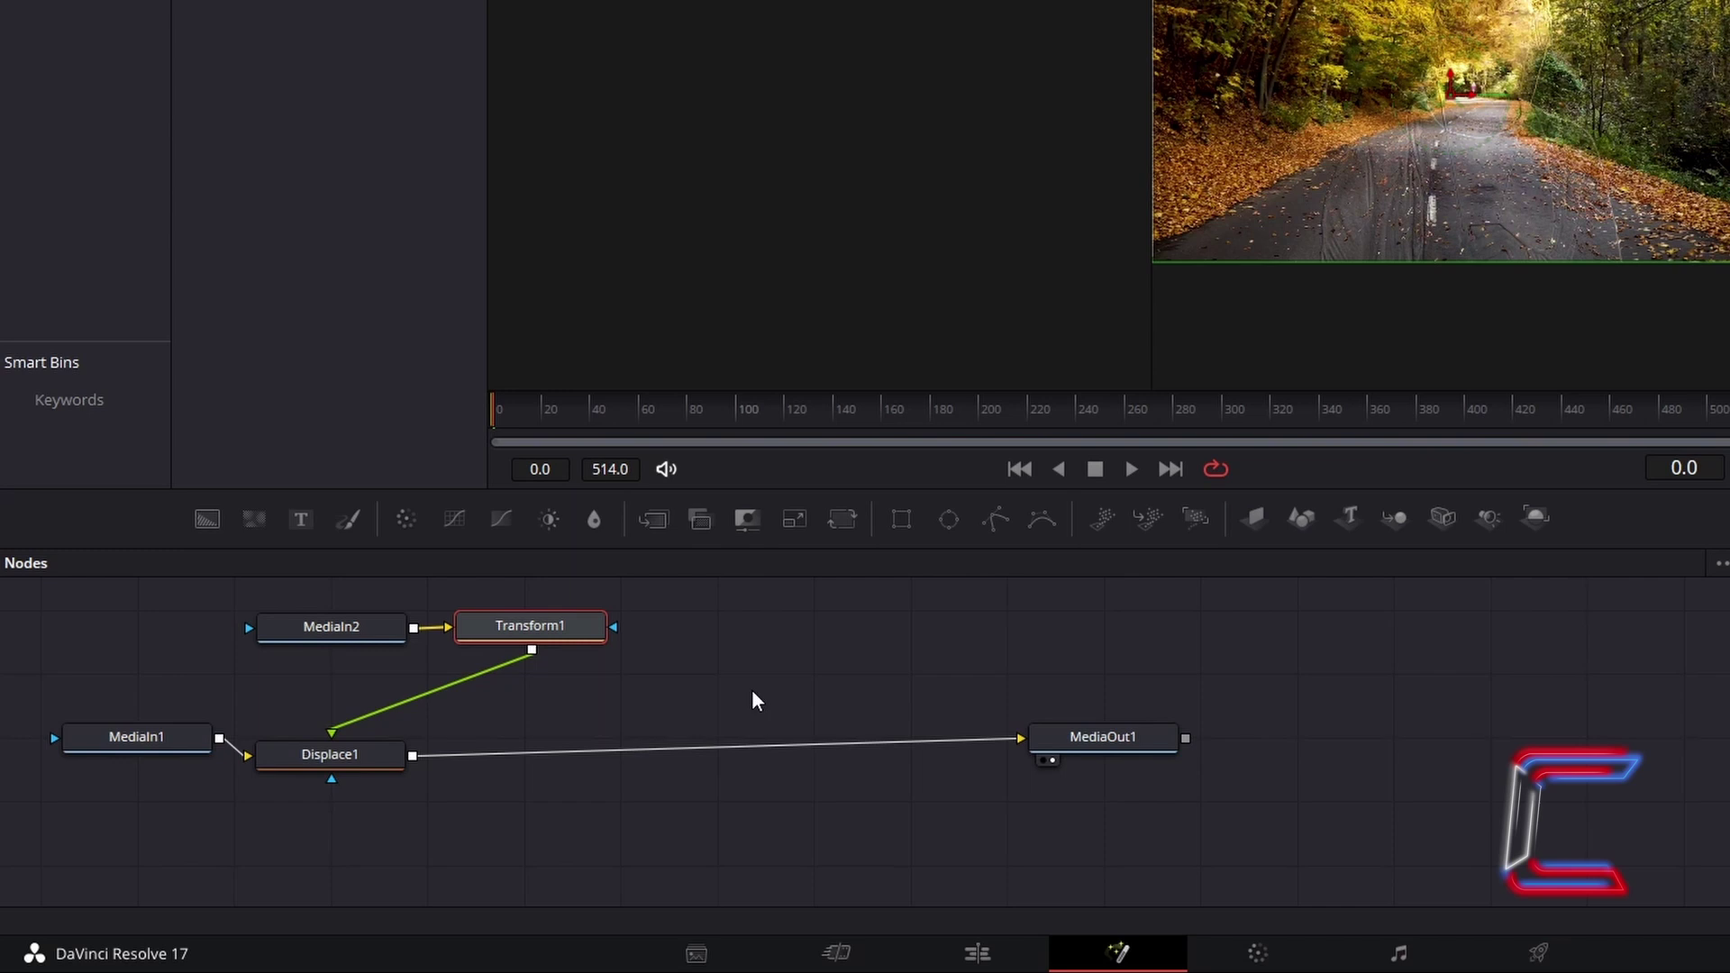
Insert a Blur node between Transform1 and Displace1, ready to edit its Blur Size
key(shift+space)
text(Blur)
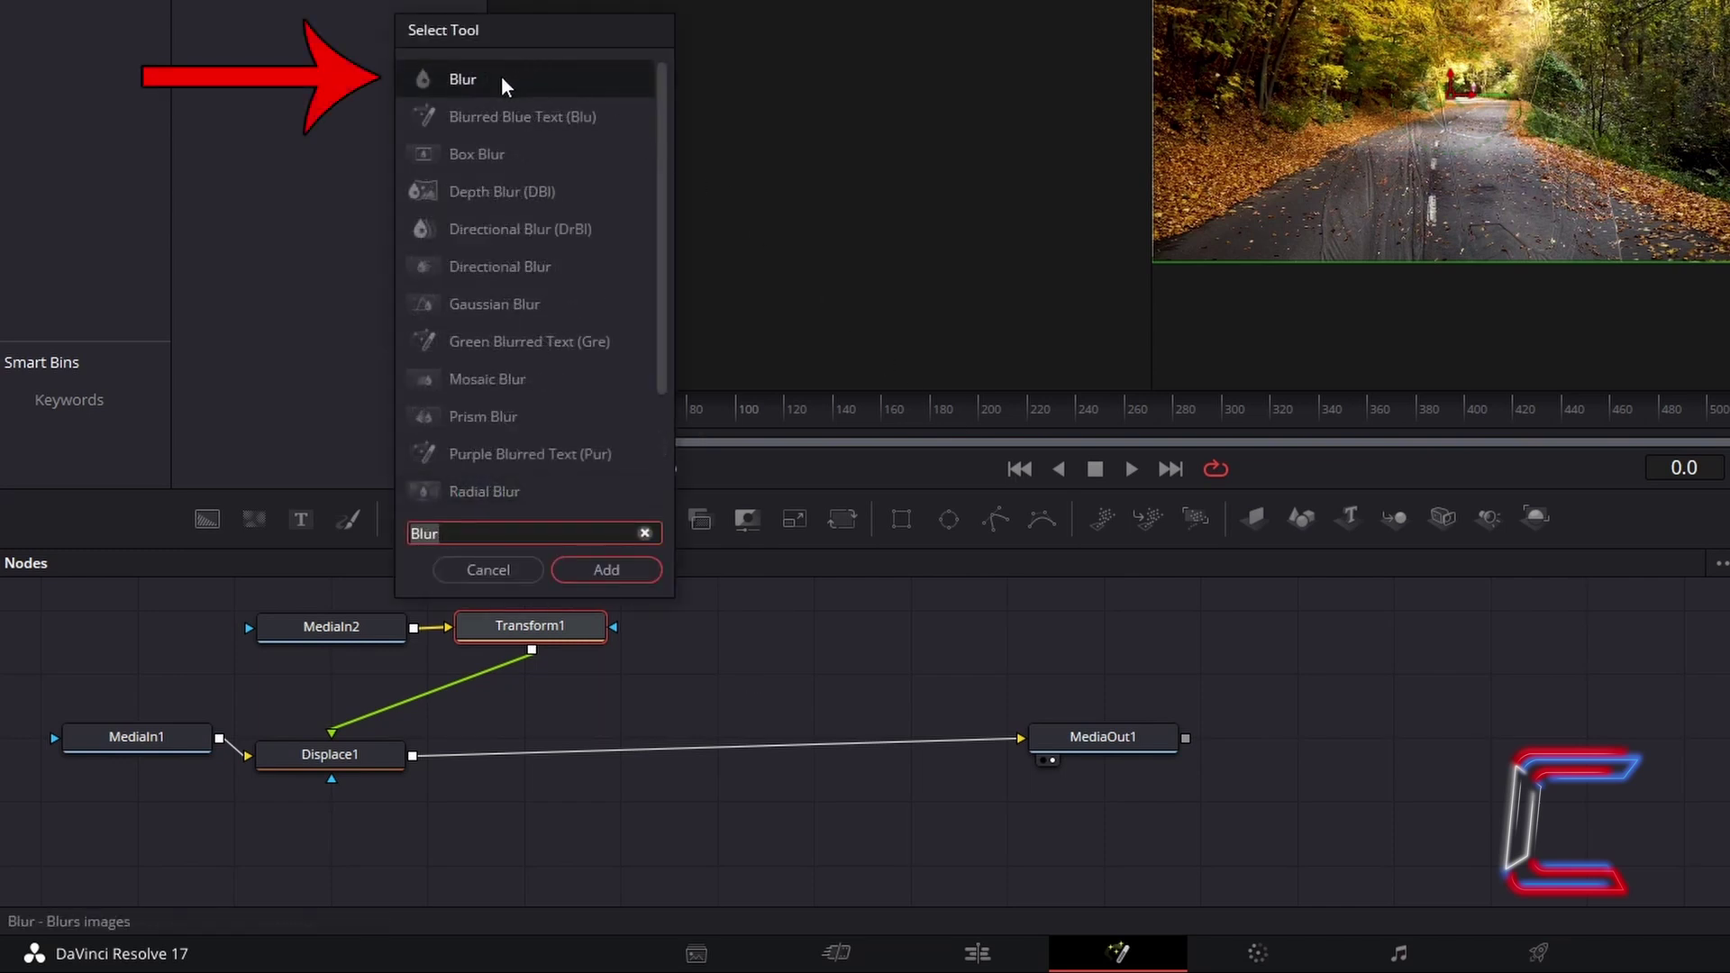
click(631, 570)
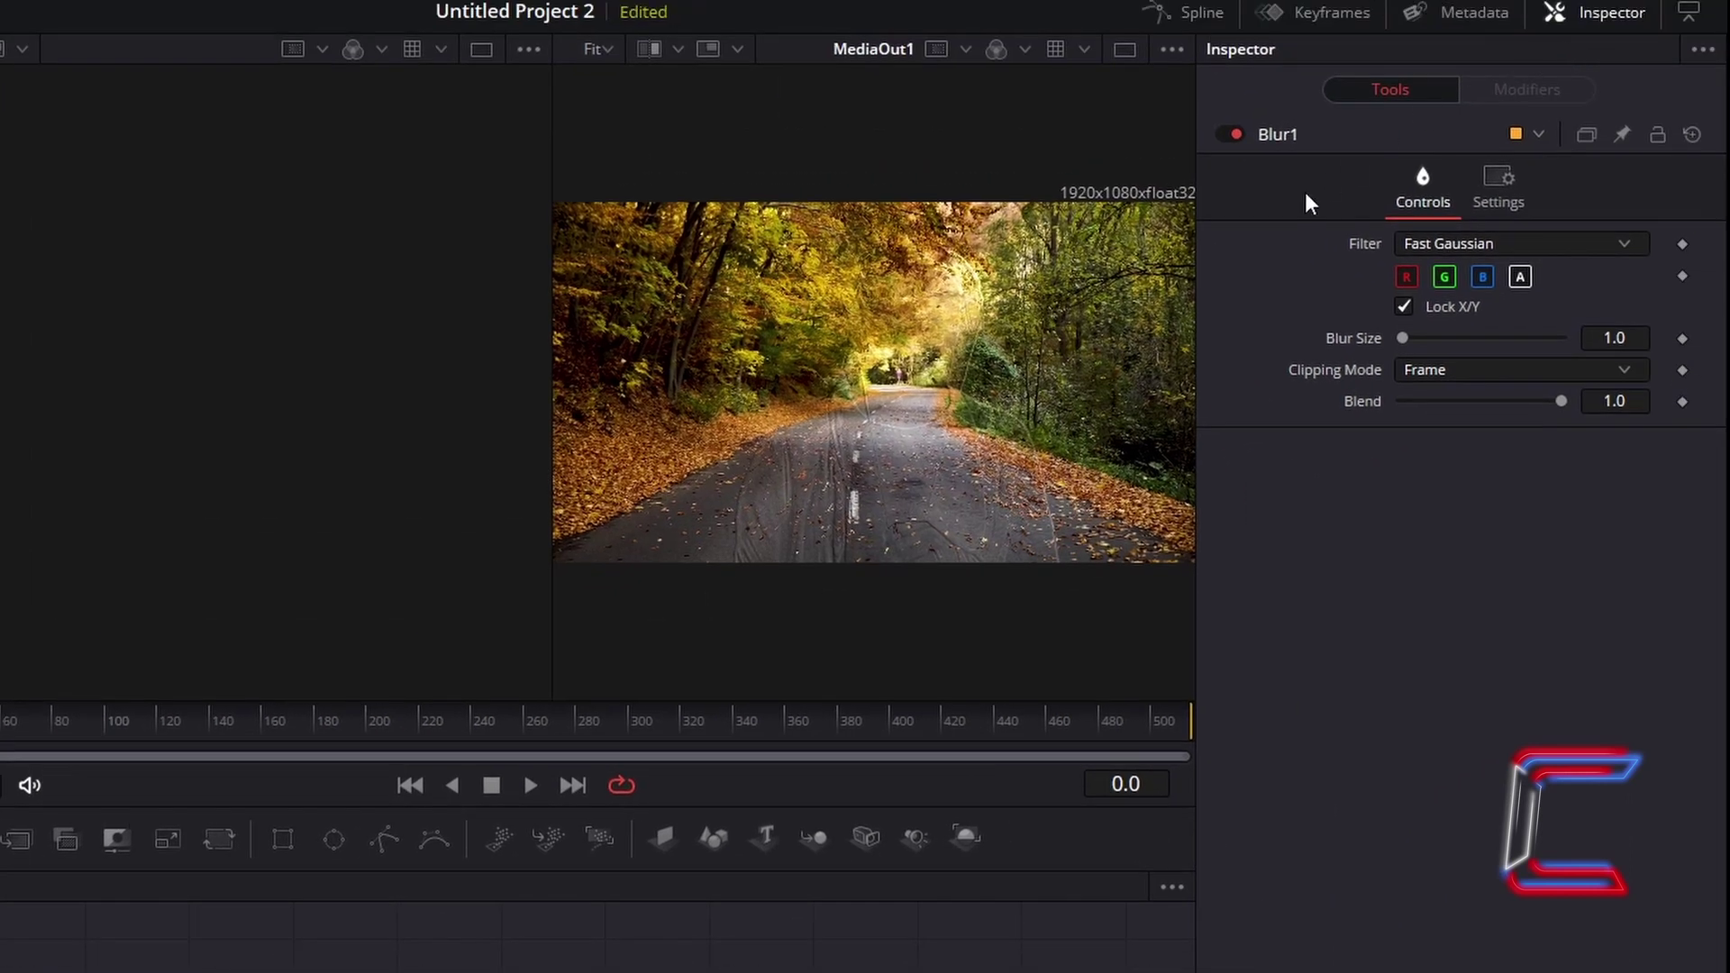
click(1631, 336)
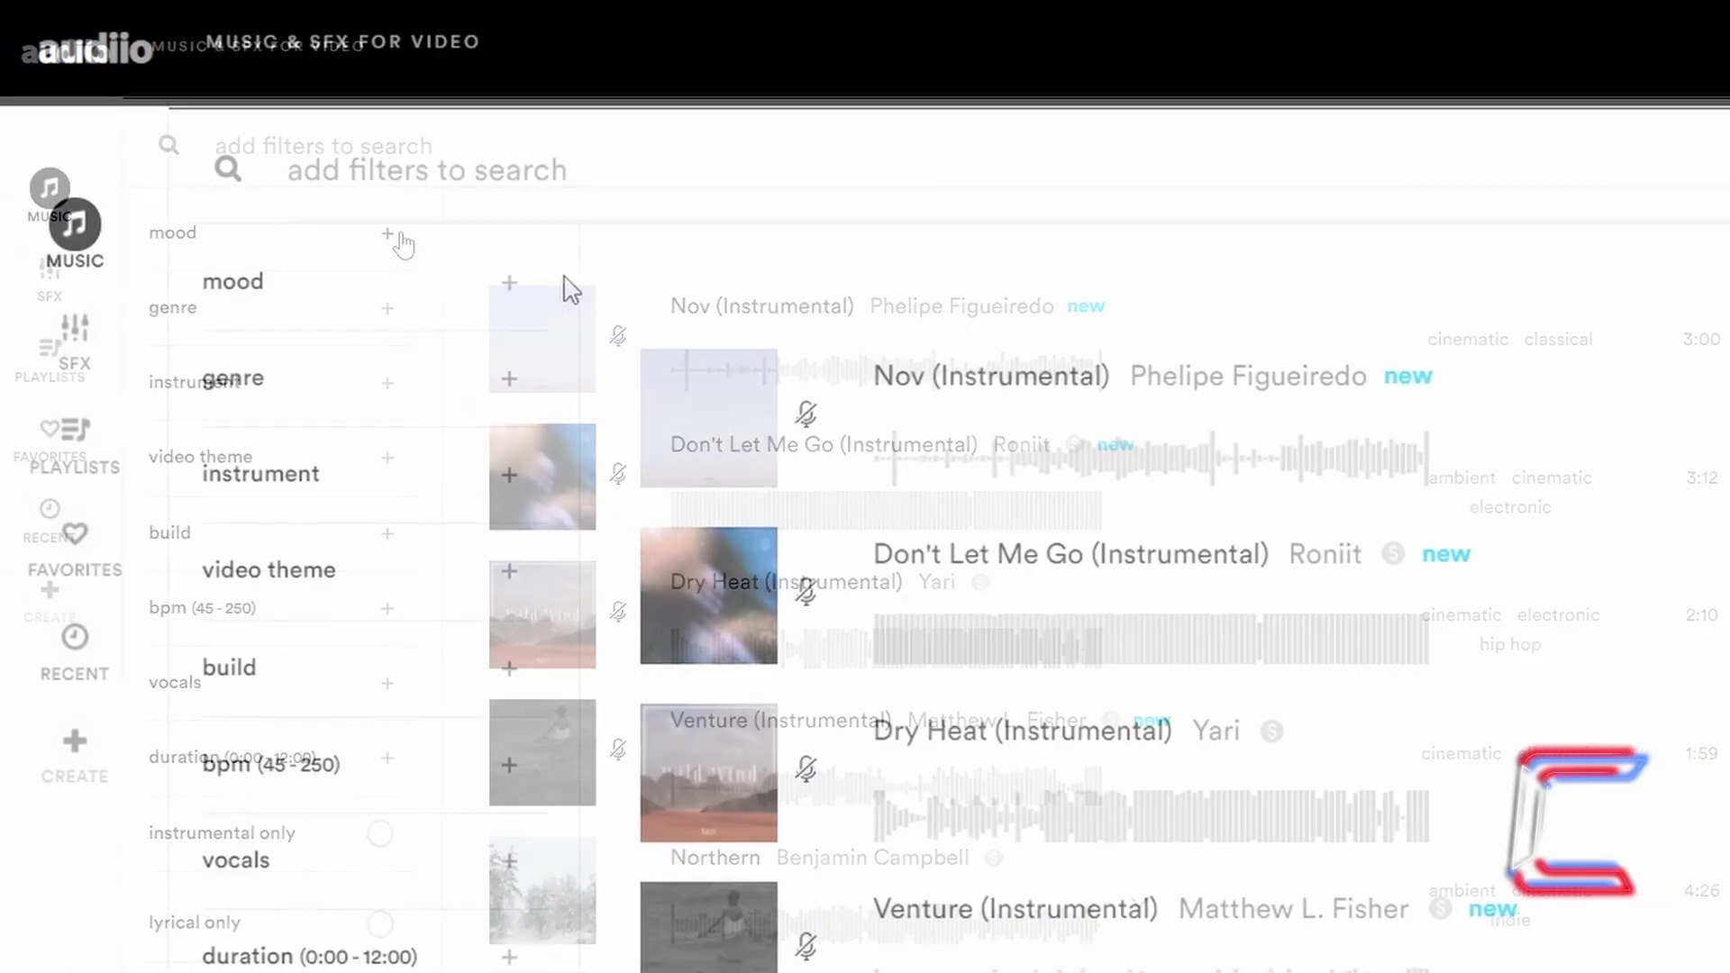
click(514, 284)
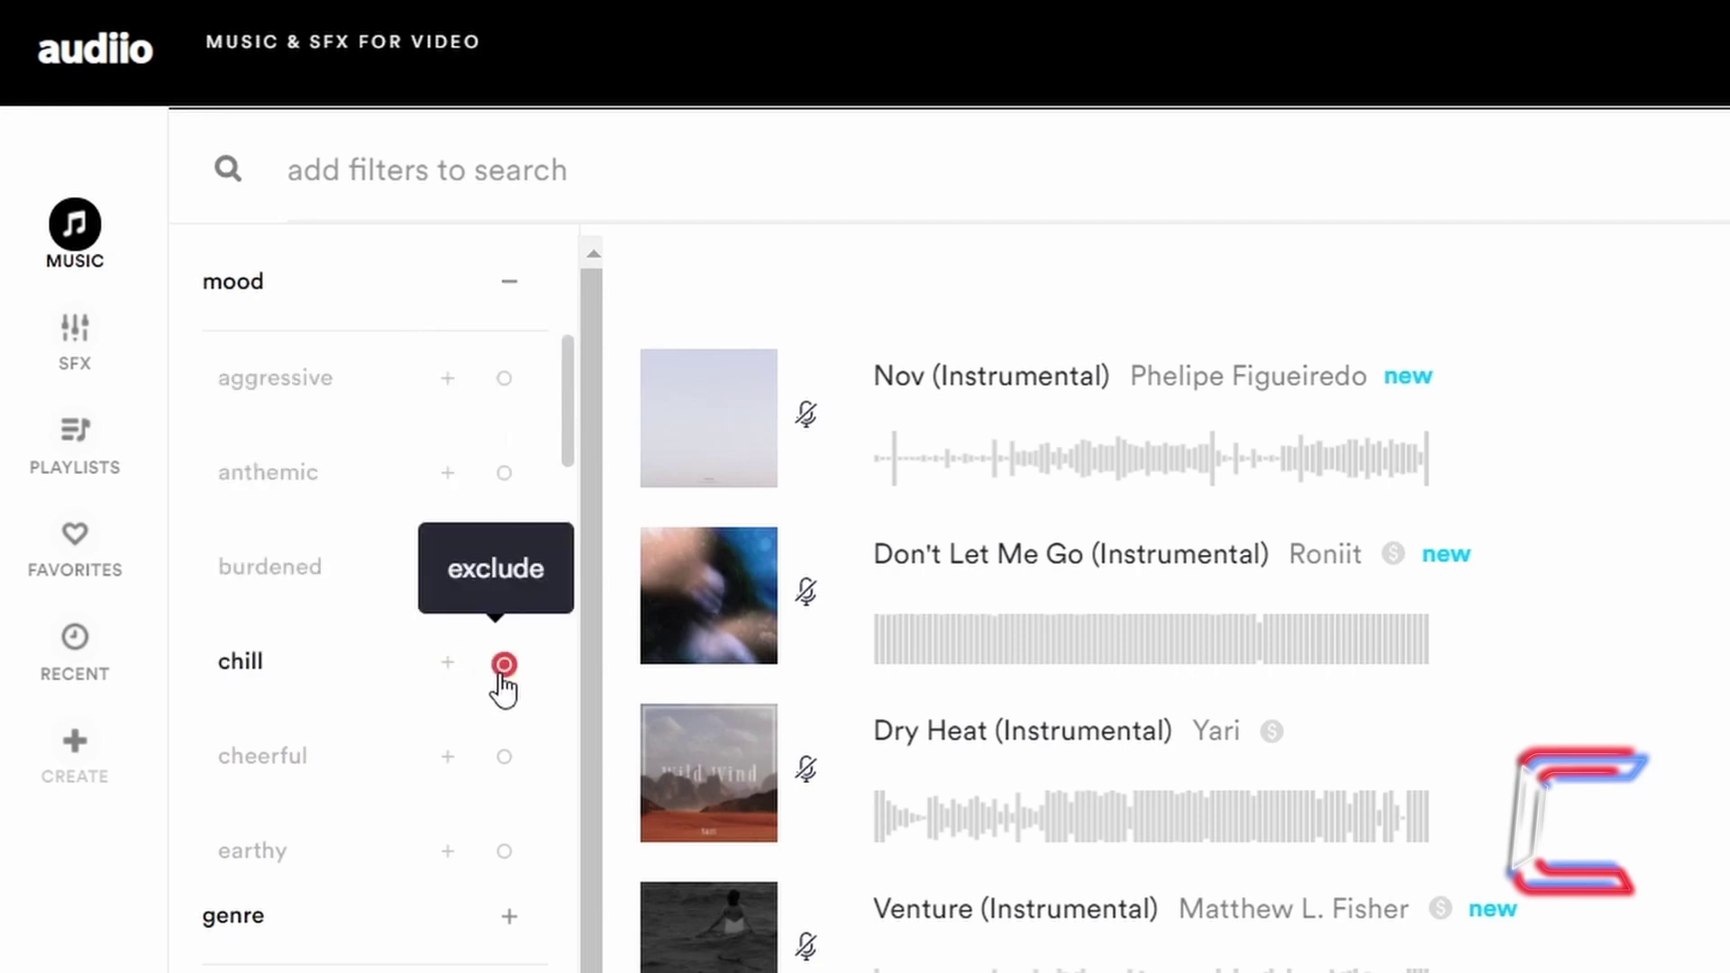
click(448, 664)
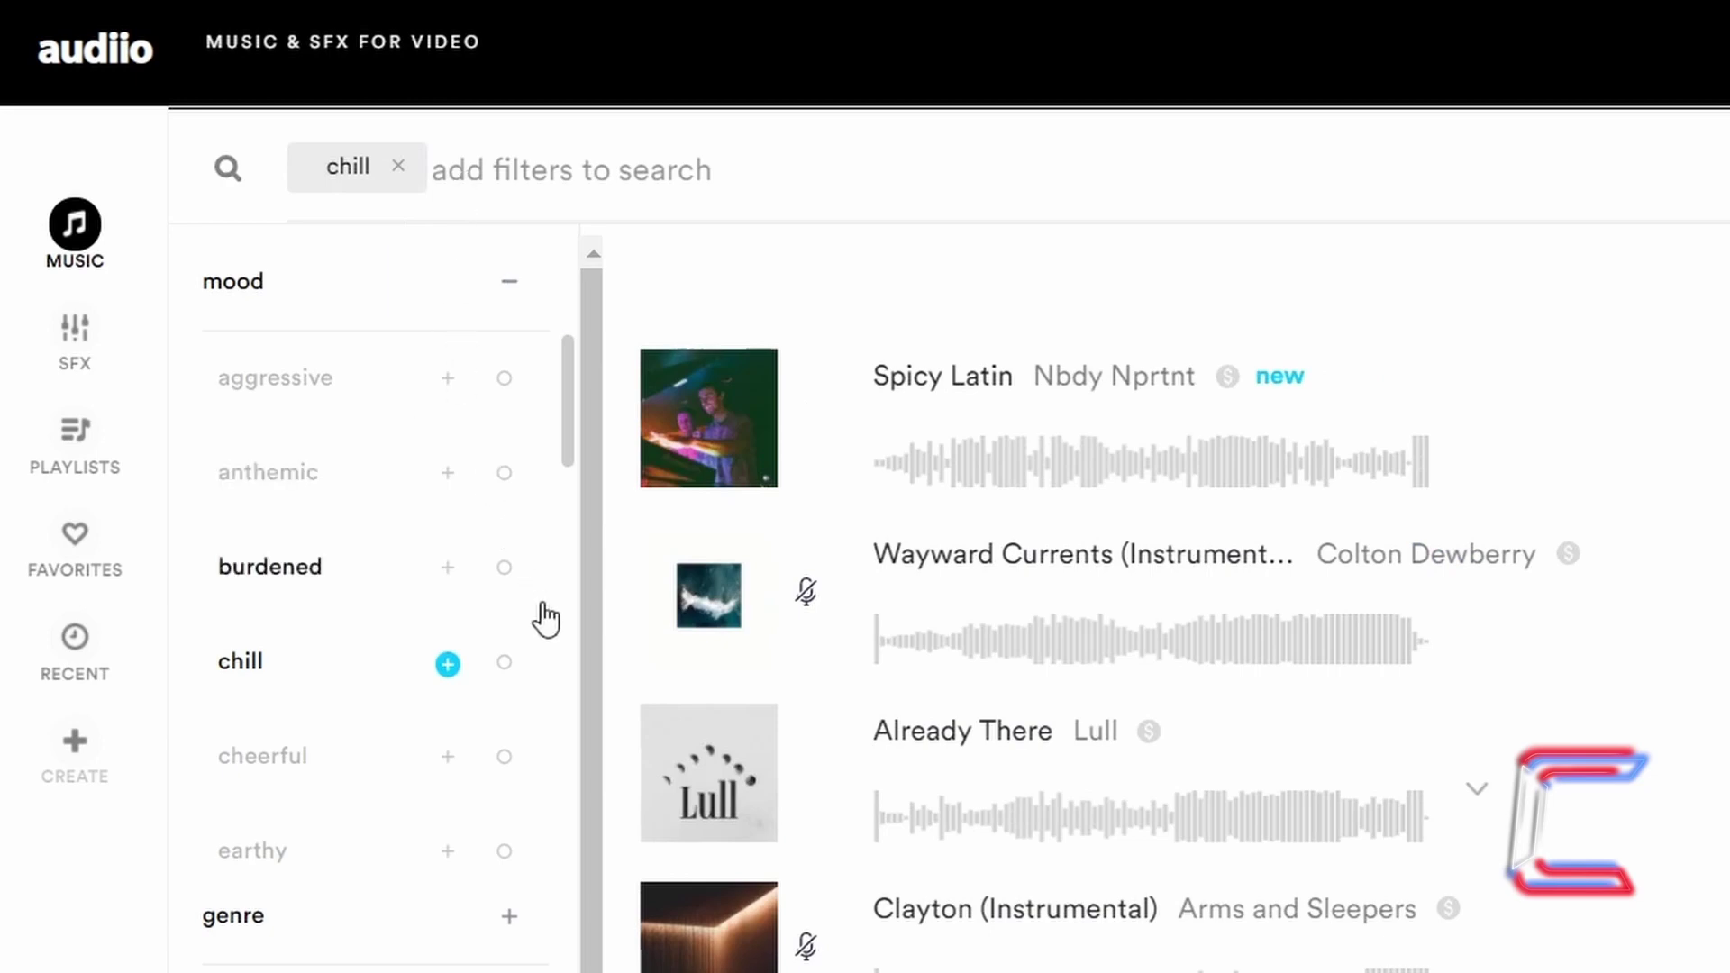
click(506, 667)
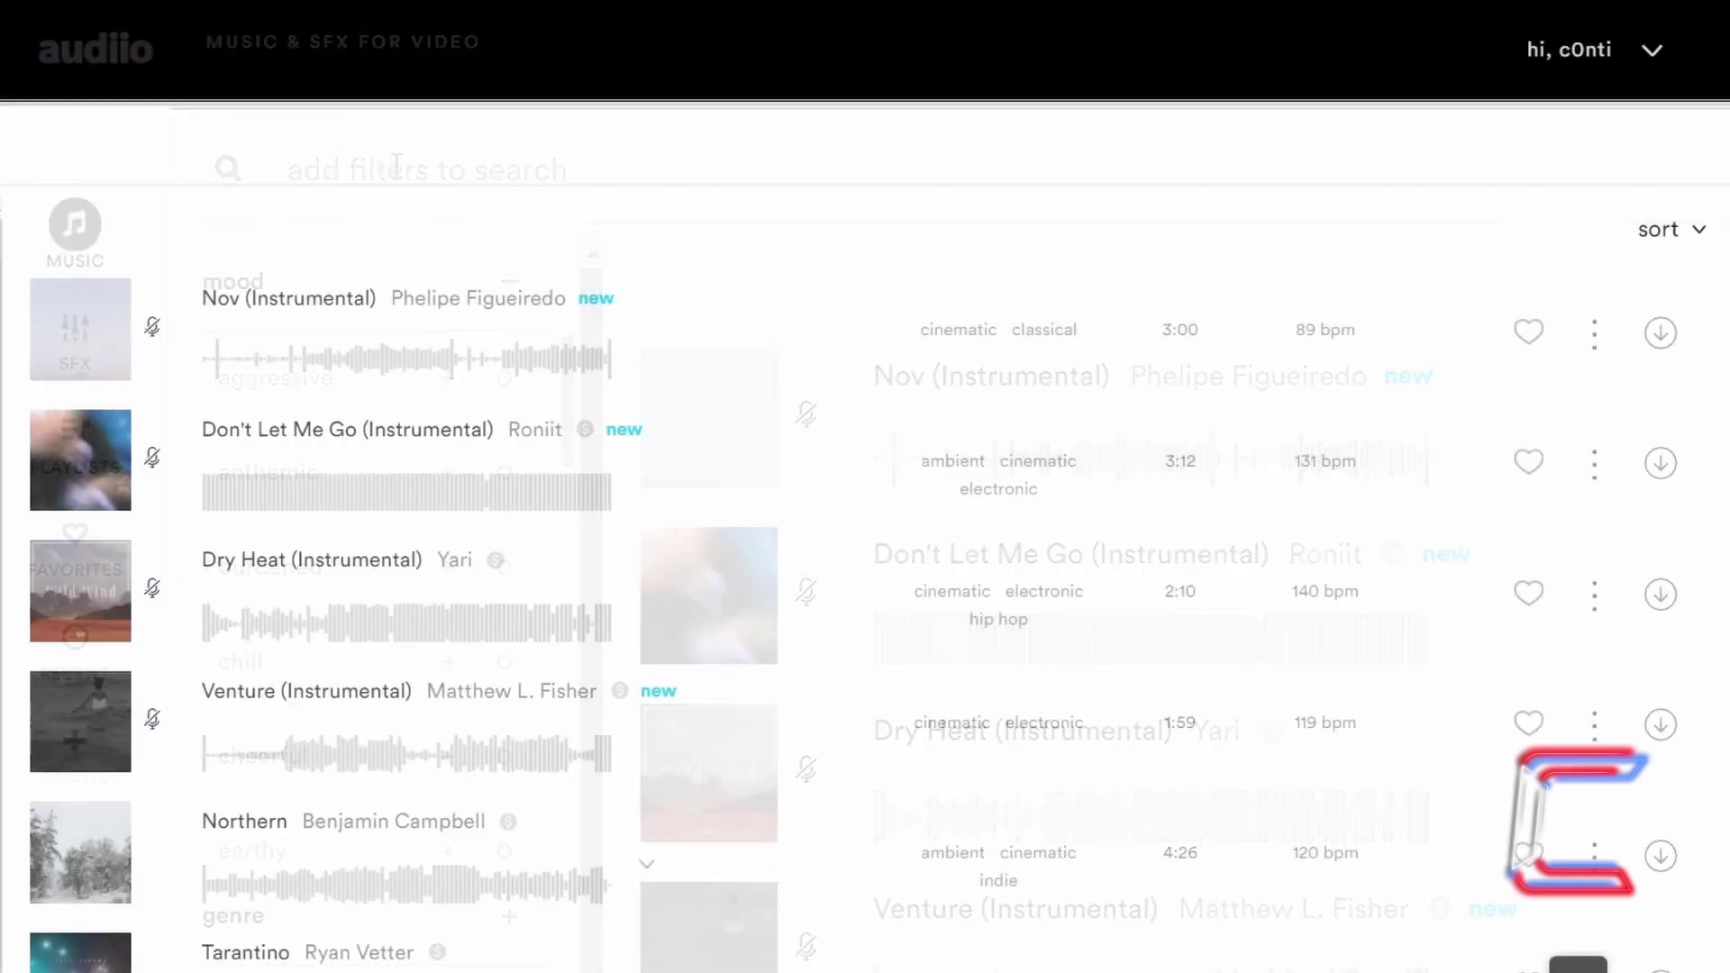